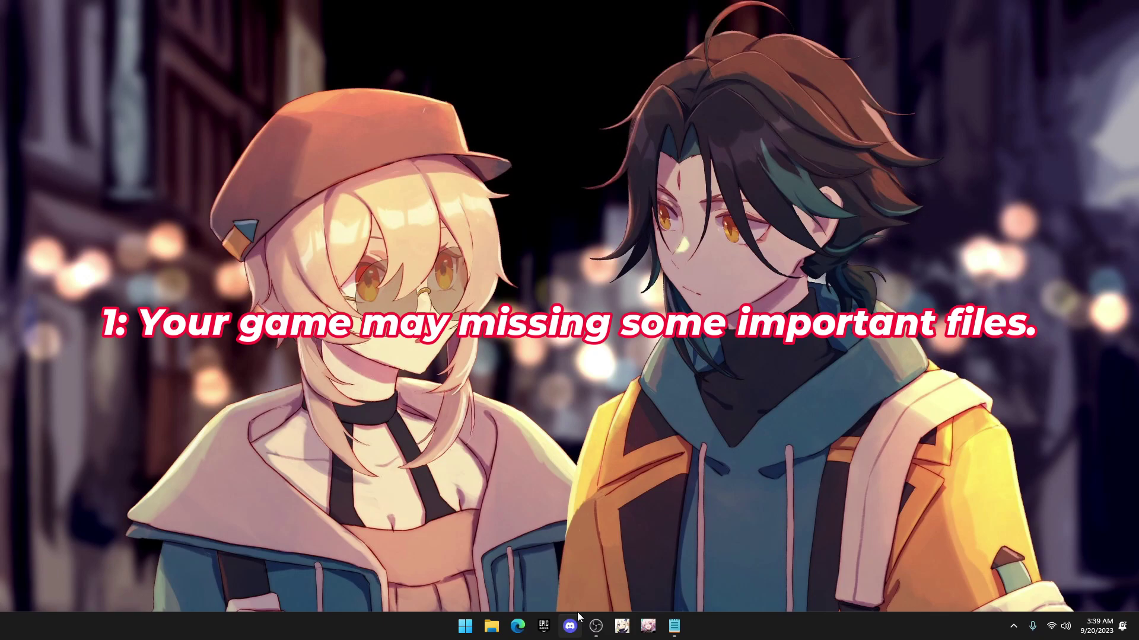
Step: Open Steam and verify the integrity of the installed Apex Legends game files
click(467, 626)
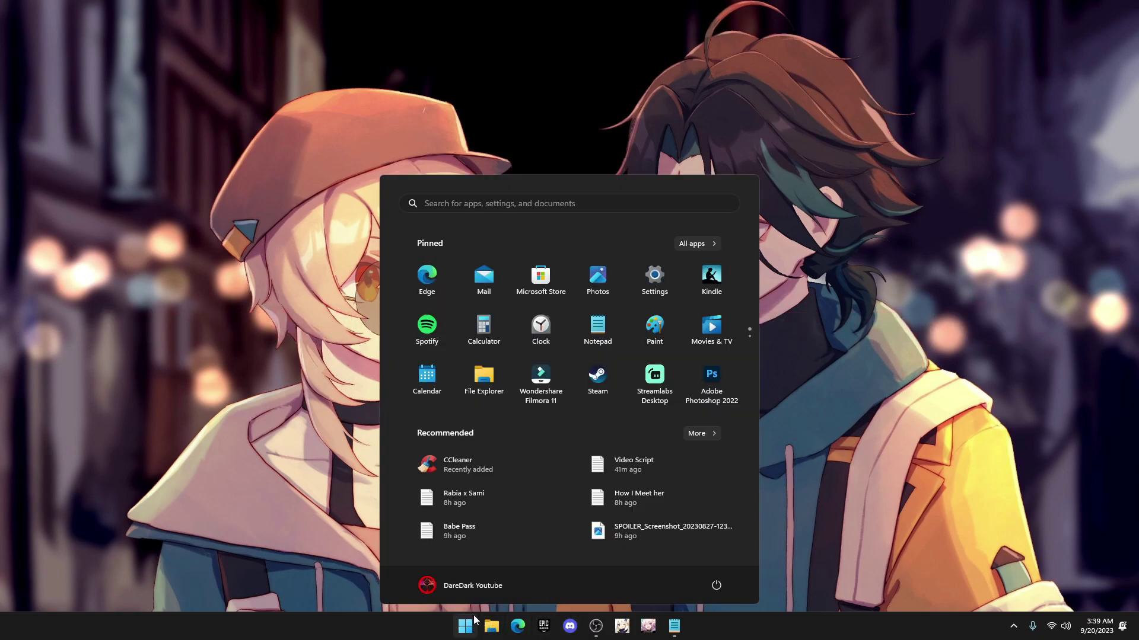
click(597, 379)
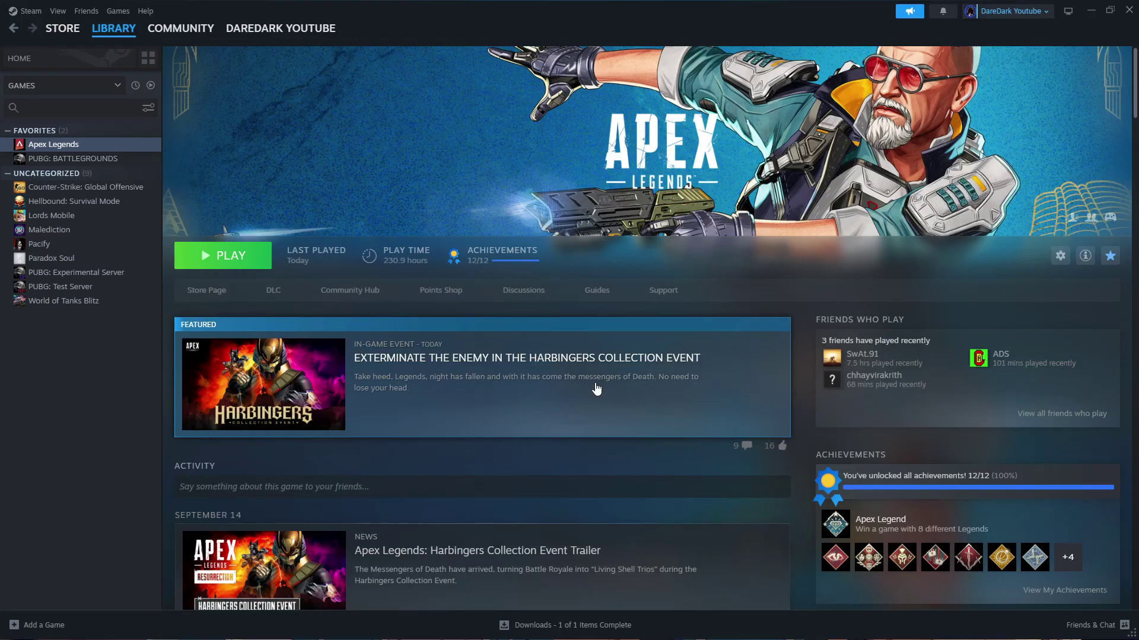
right_click(70, 148)
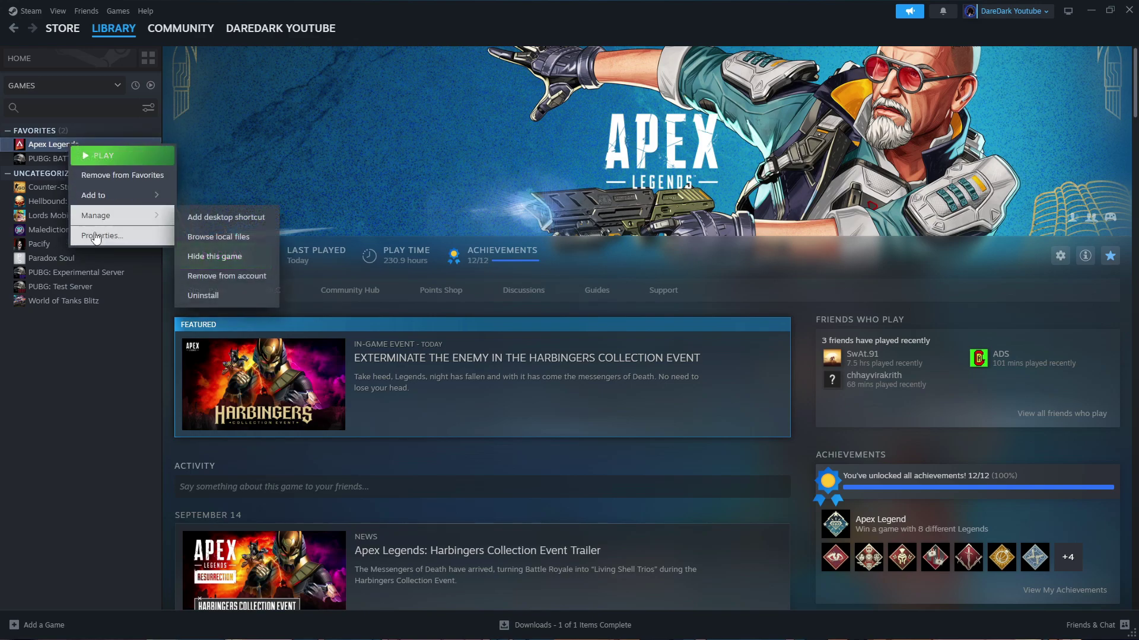
click(96, 236)
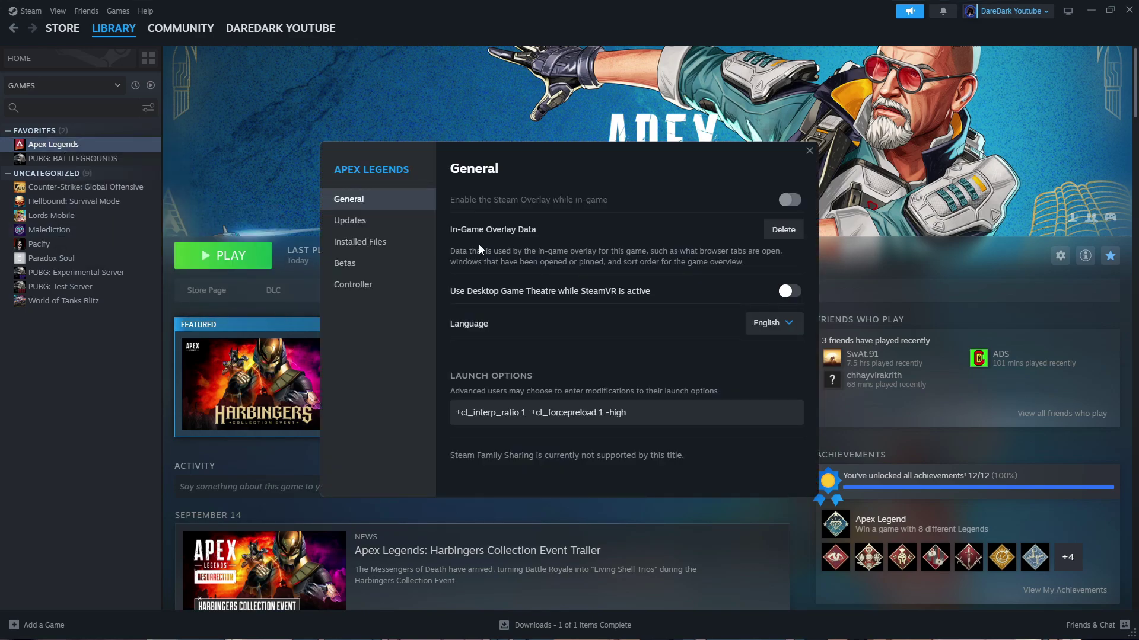
click(353, 221)
click(360, 242)
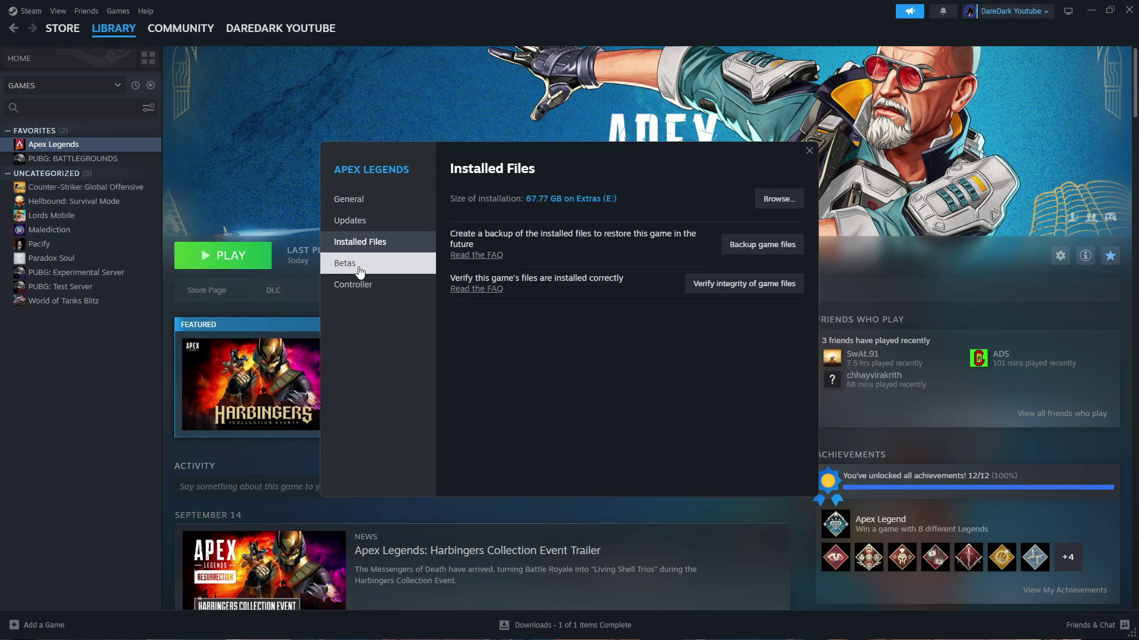
click(795, 288)
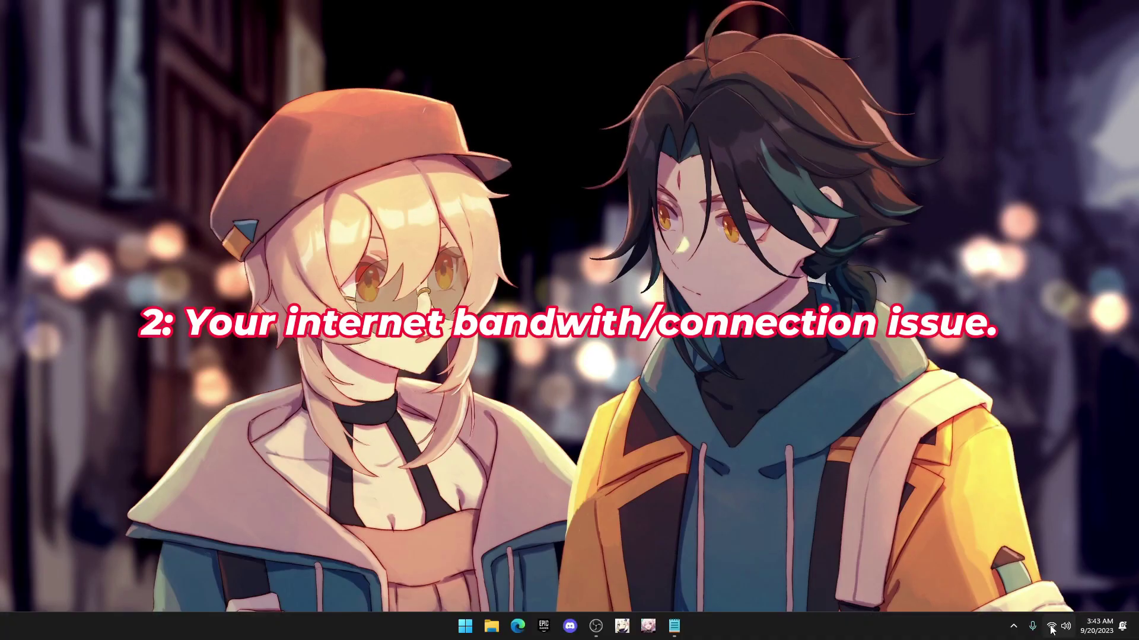
Step: Open the properties of the Wi-Fi connection from the advanced Windows network adapter settings
right_click(1051, 628)
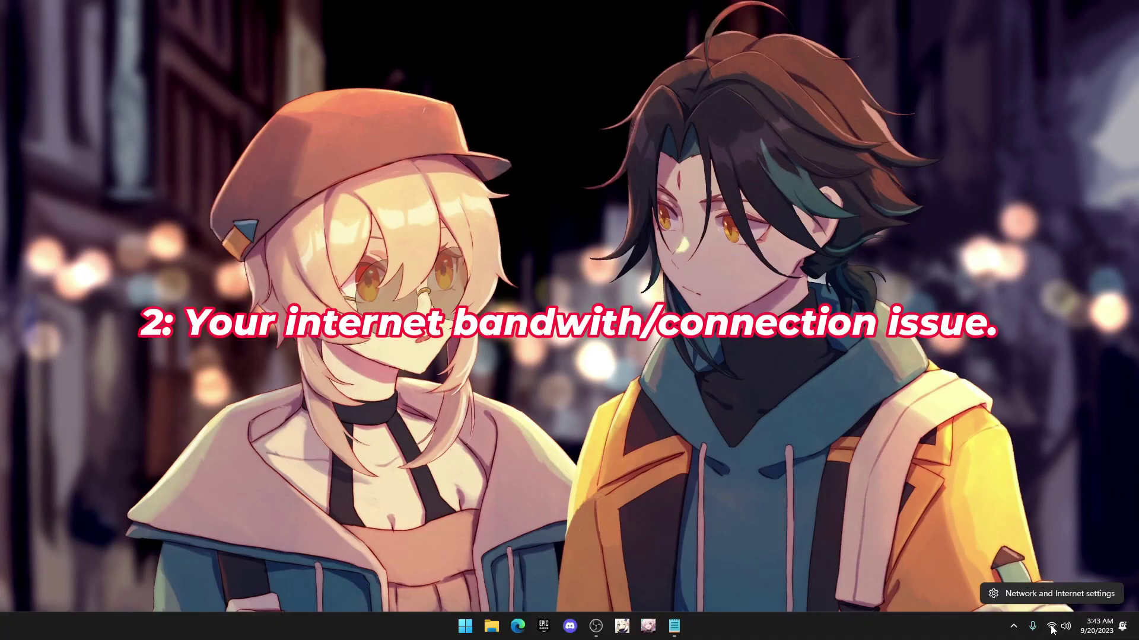
click(1064, 595)
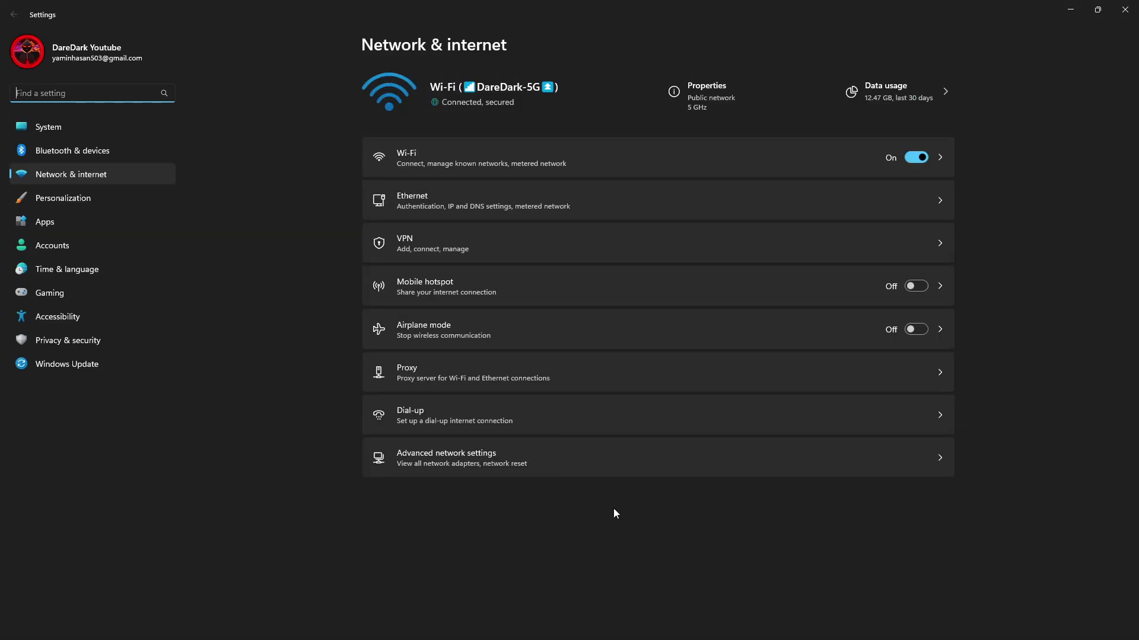
click(479, 465)
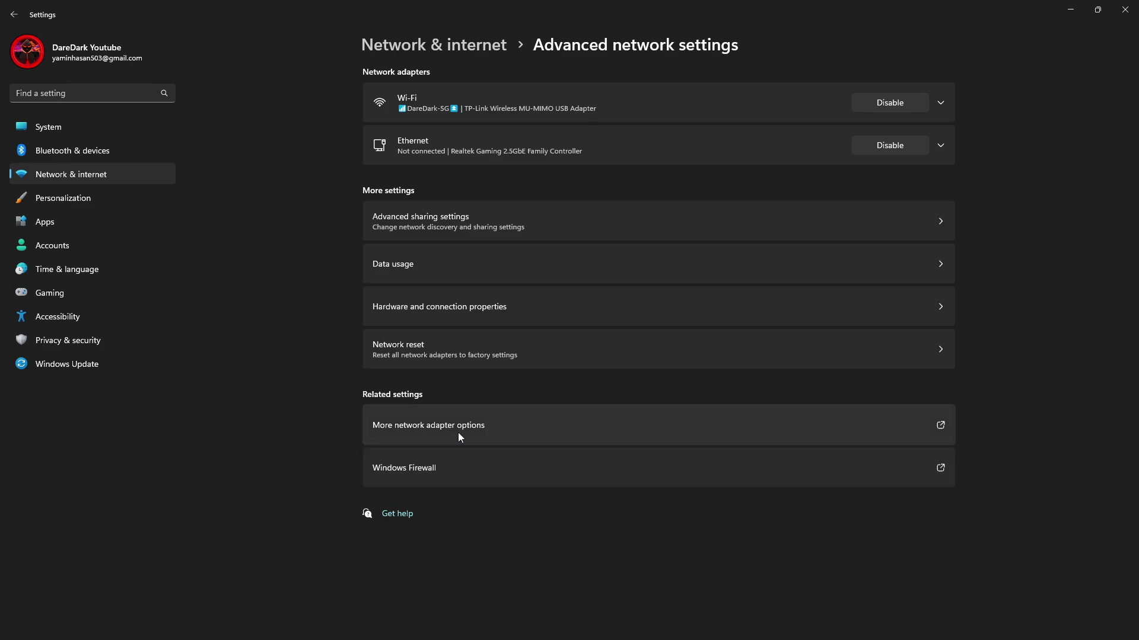
click(494, 431)
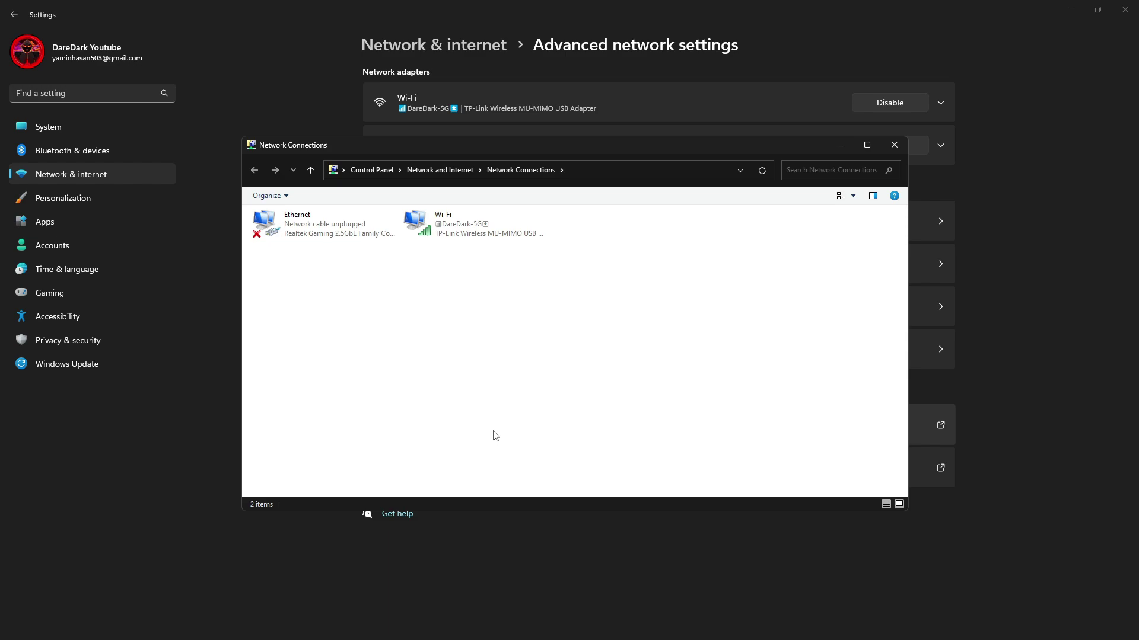
double_click(439, 226)
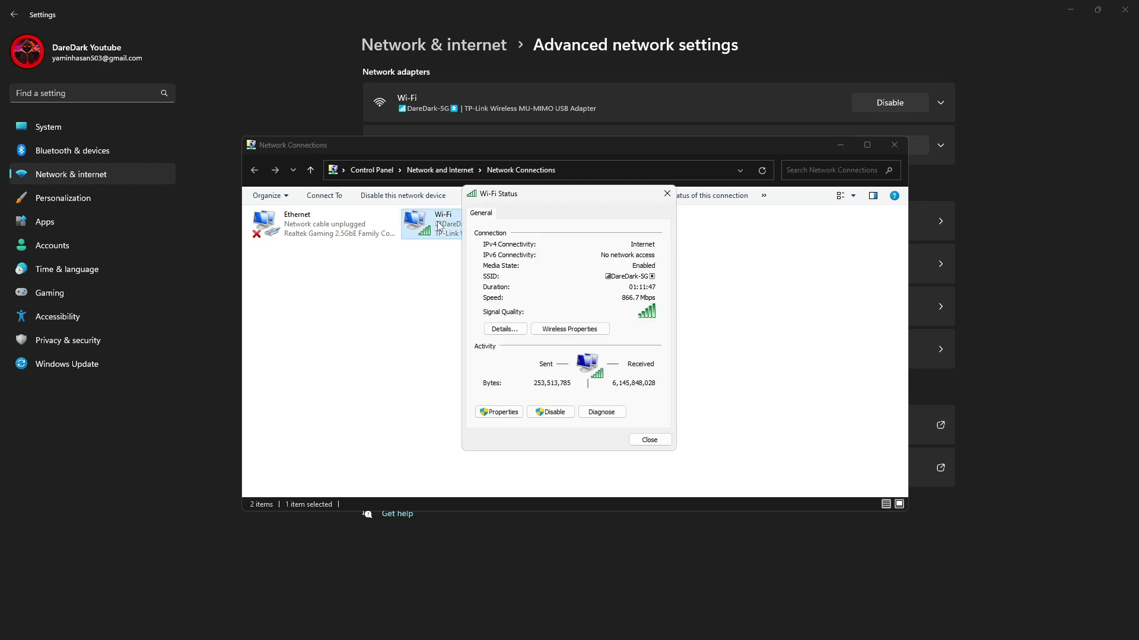
click(499, 412)
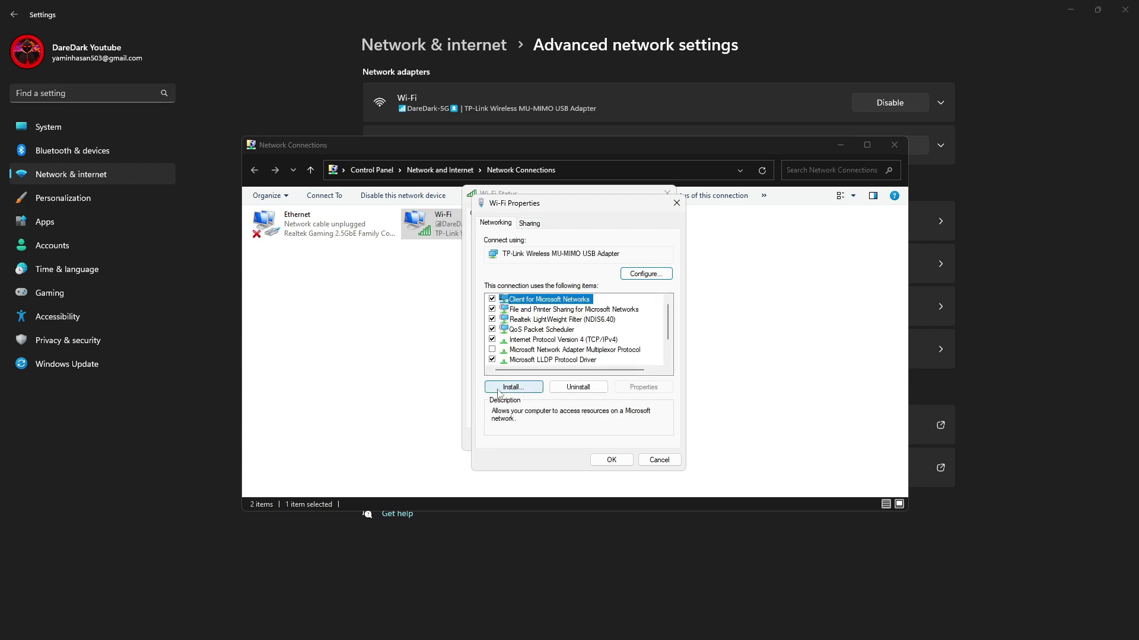
Step: Set the Wi-Fi IPv4 DNS servers to 8.8.8.8 preferred and 8.8.4.4 alternate, with settings validated upon exit
click(533, 342)
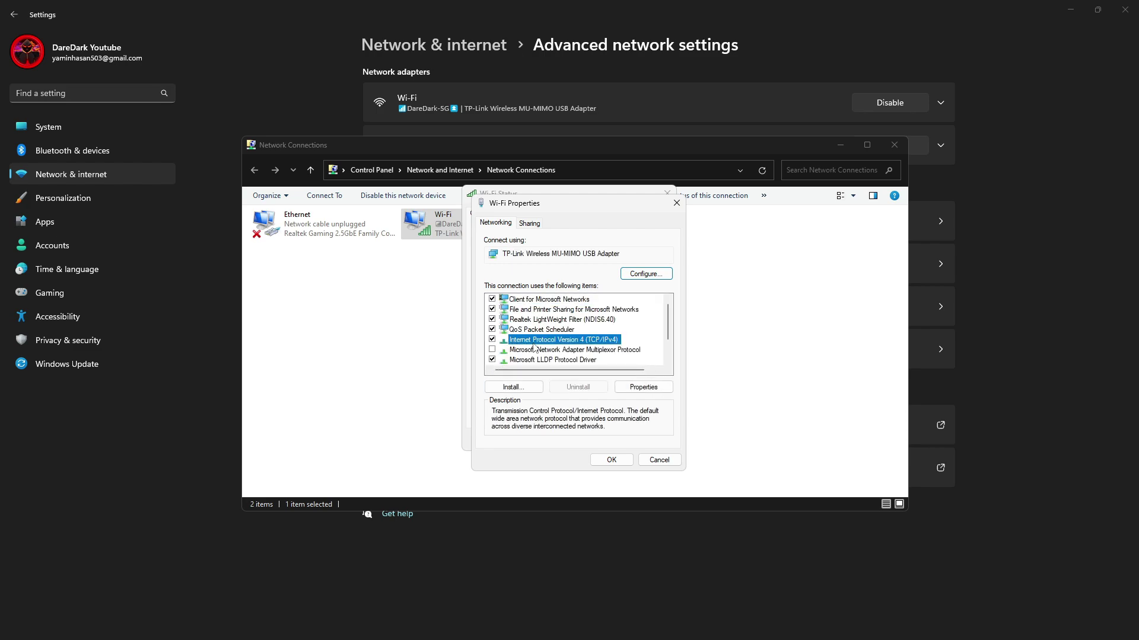
double_click(533, 343)
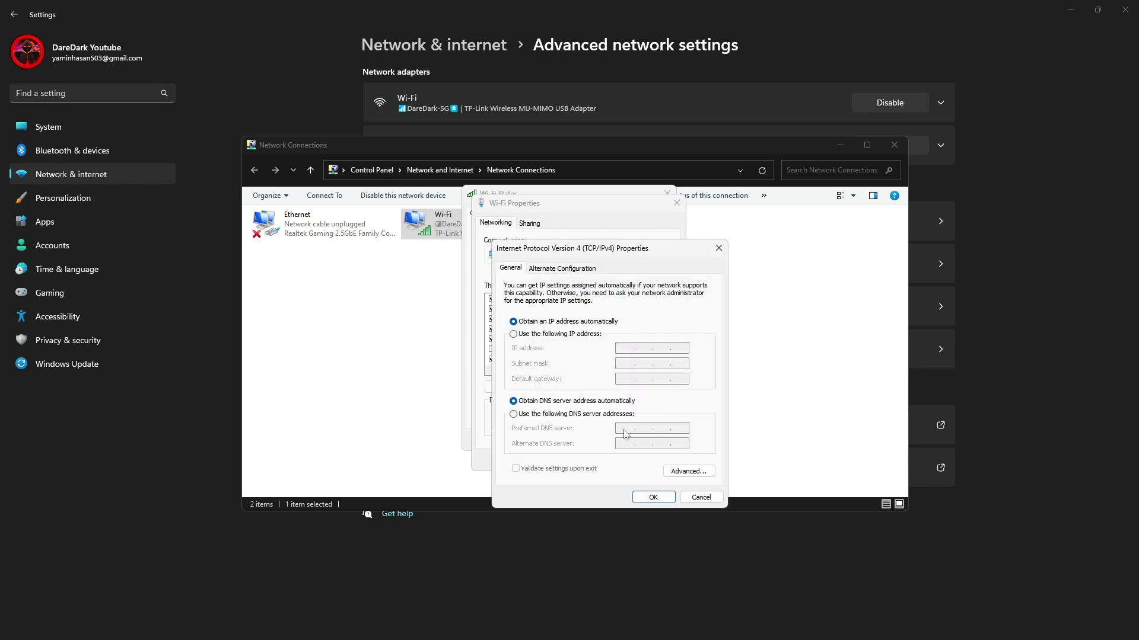
click(523, 415)
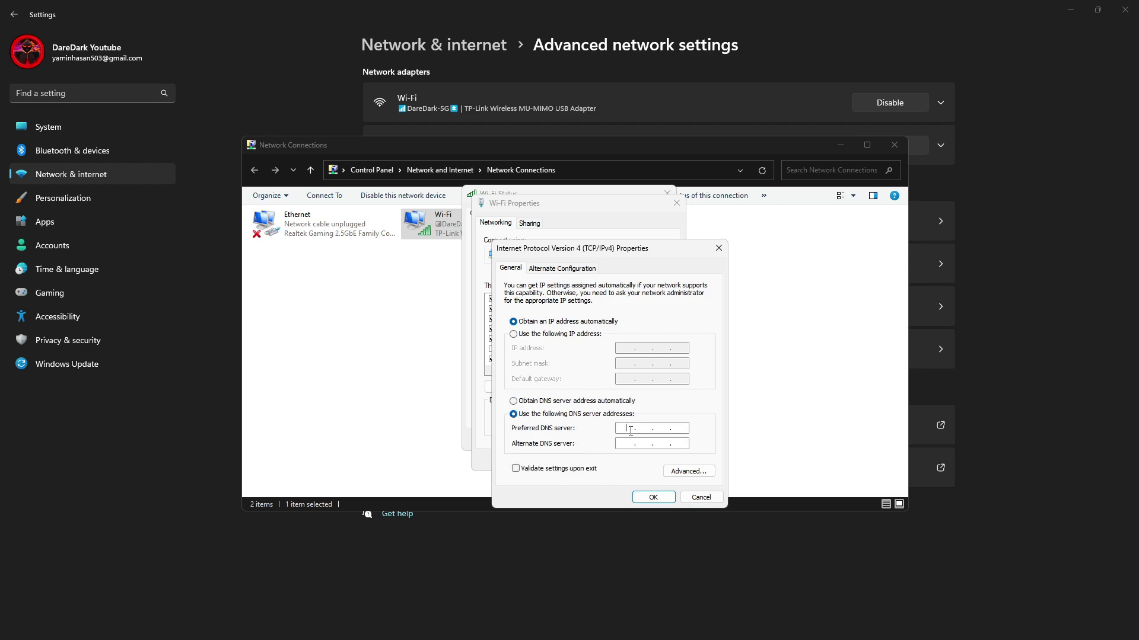
text(8.8..)
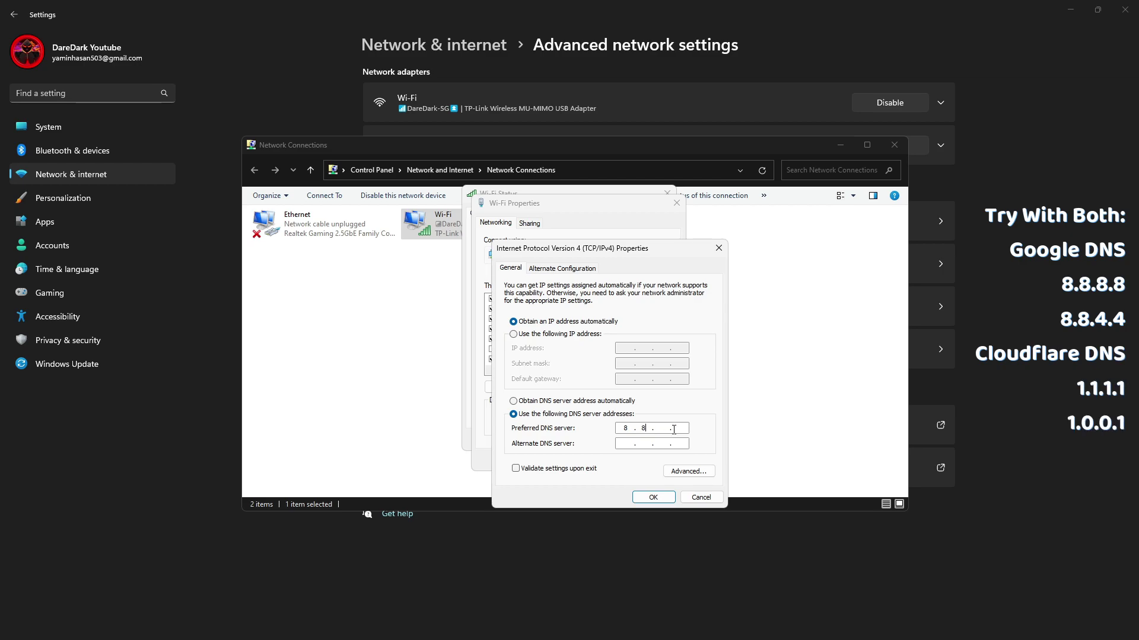
text(8.8.8.44)
click(515, 468)
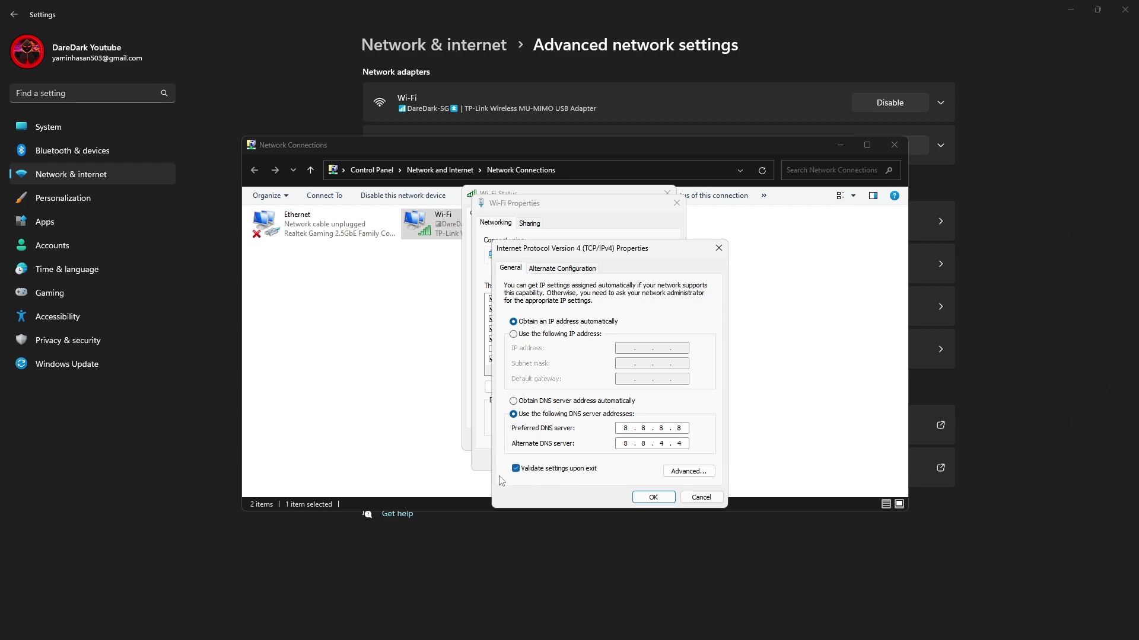
click(670, 498)
click(610, 460)
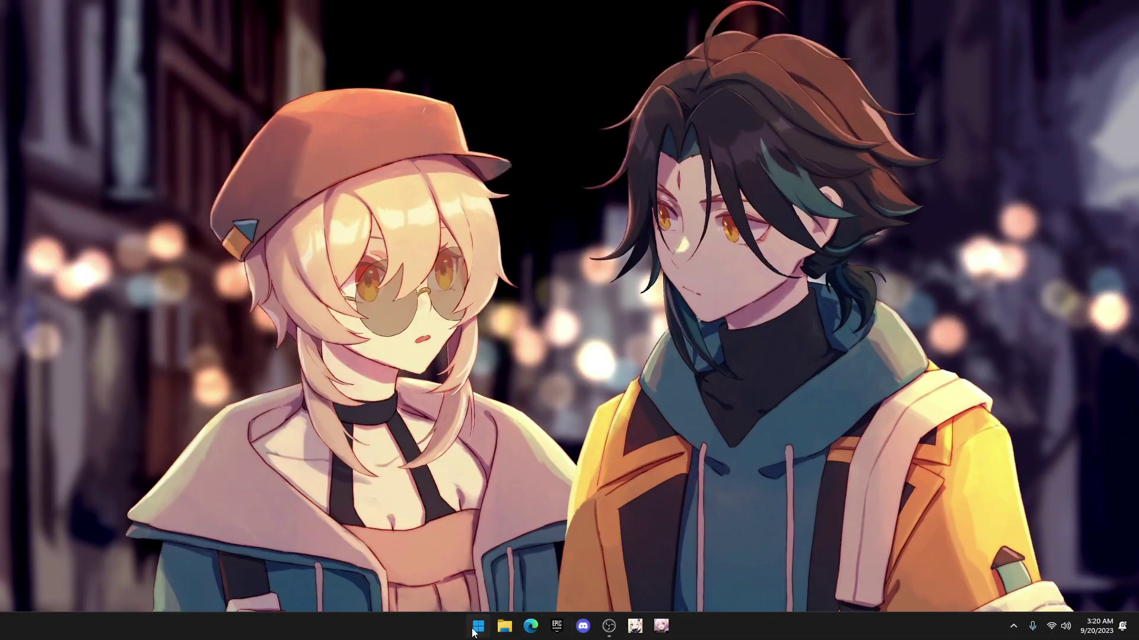
Step: Switch to Steam and examine the launch options in the properties of Apex Legends
key(super)
click(597, 380)
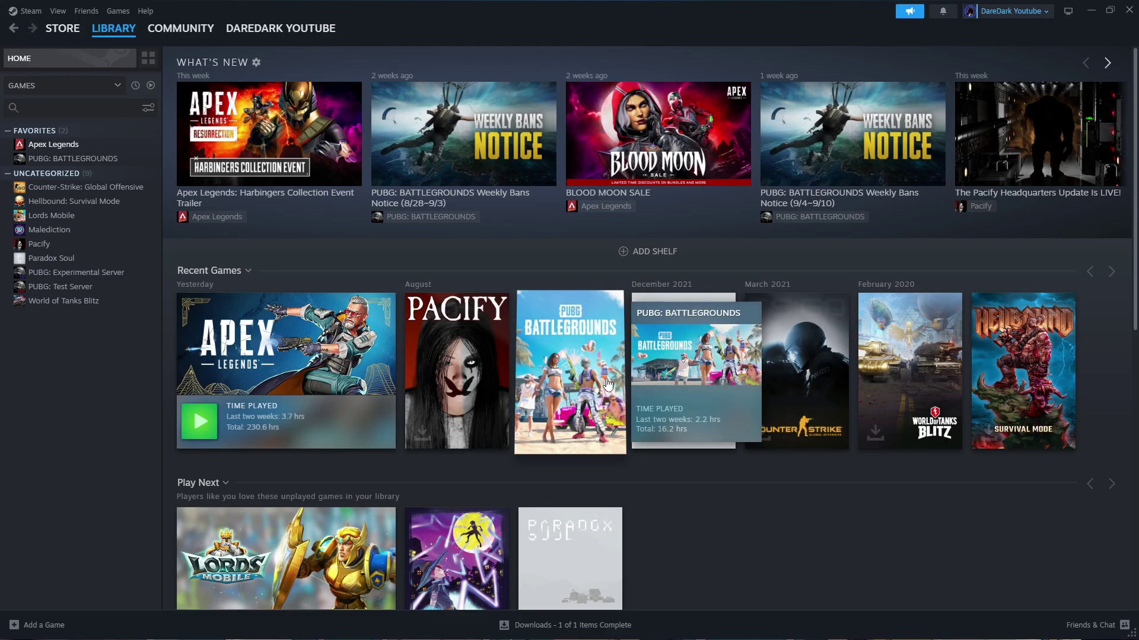
right_click(56, 146)
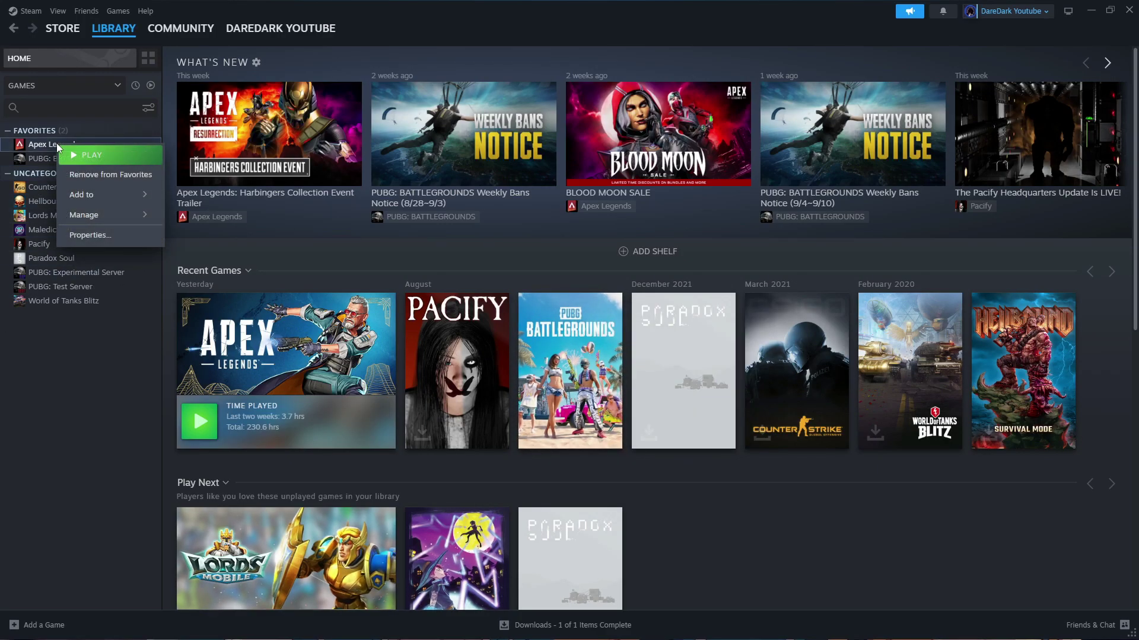
click(83, 235)
triple_click(486, 424)
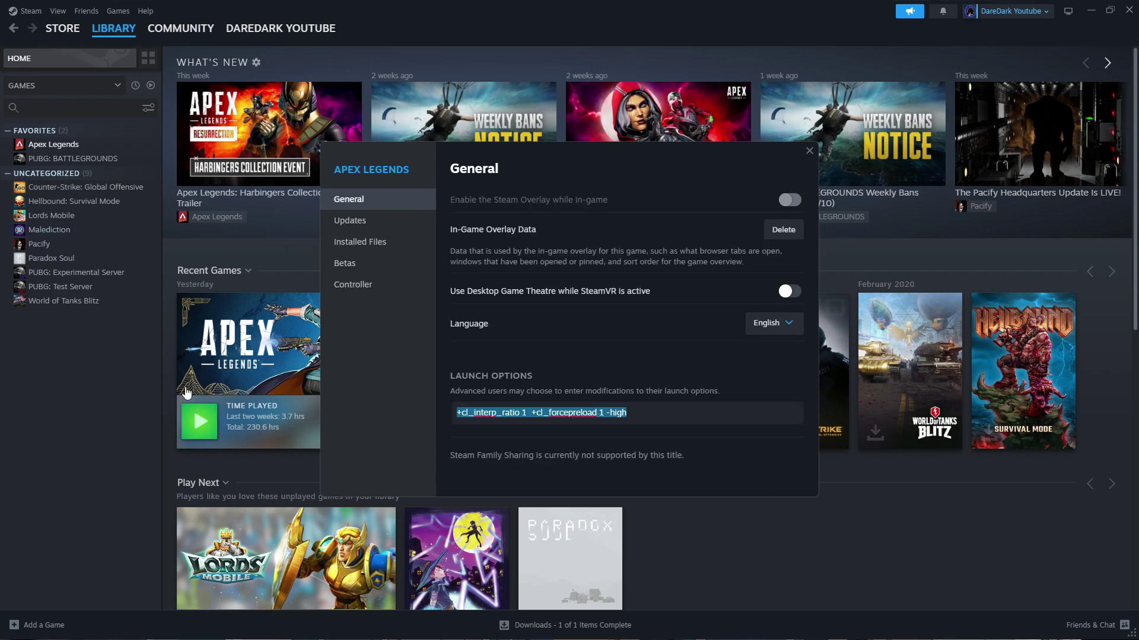
key(End)
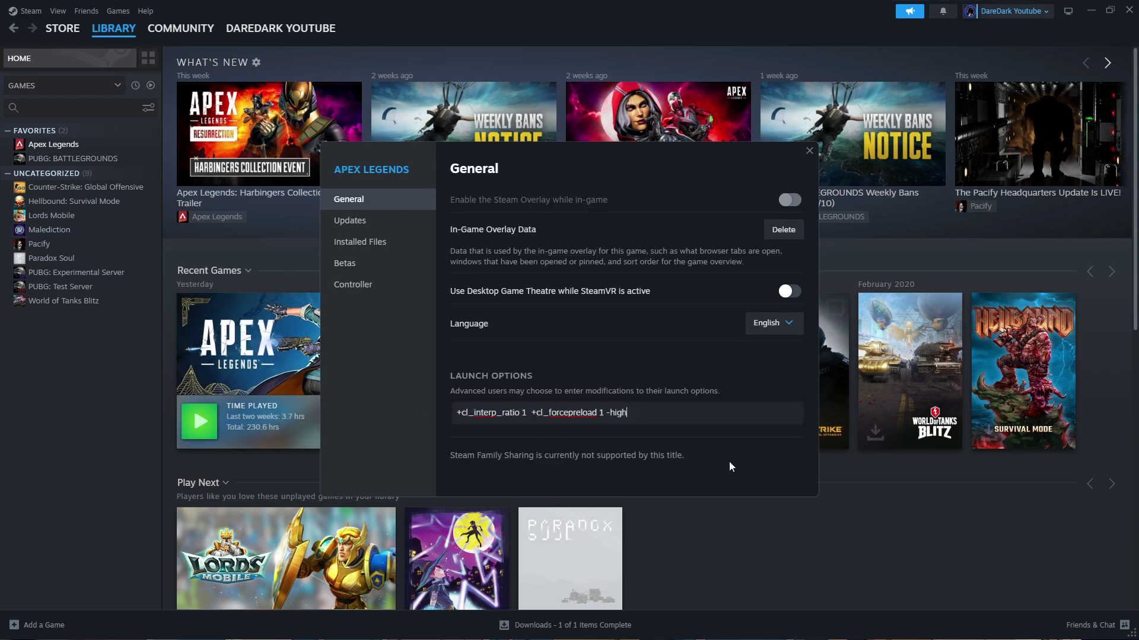
drag(670, 416, 480, 415)
click(572, 476)
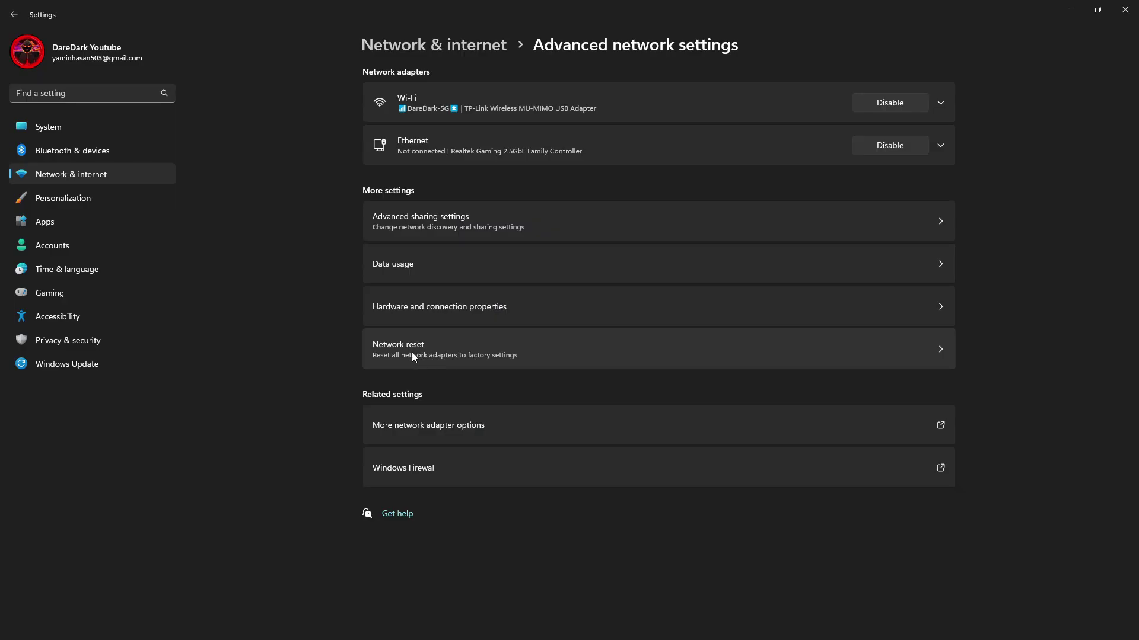
Step: Open the network reset option in the advanced Windows network settings
click(463, 349)
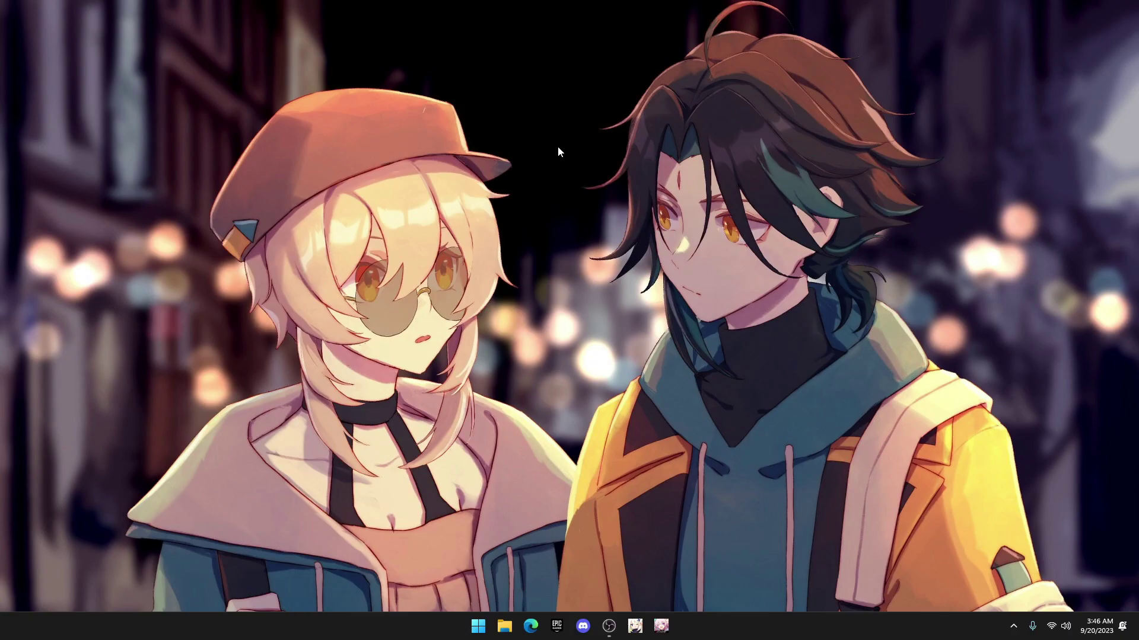
right_click(557, 146)
click(241, 70)
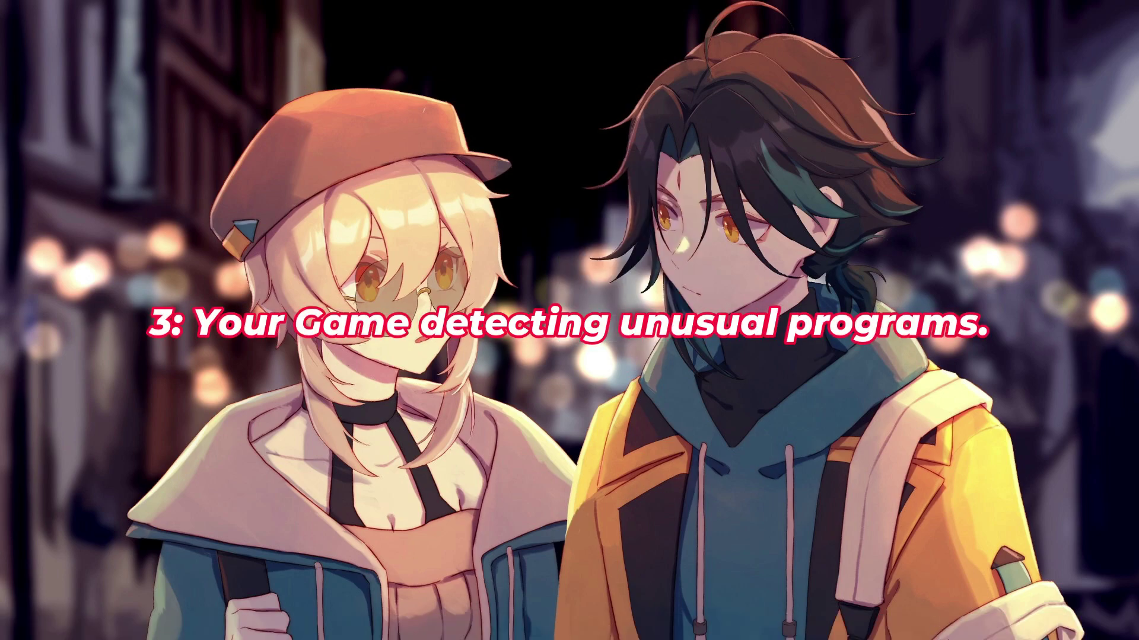
Step: Quit Discord running in the background
click(1013, 626)
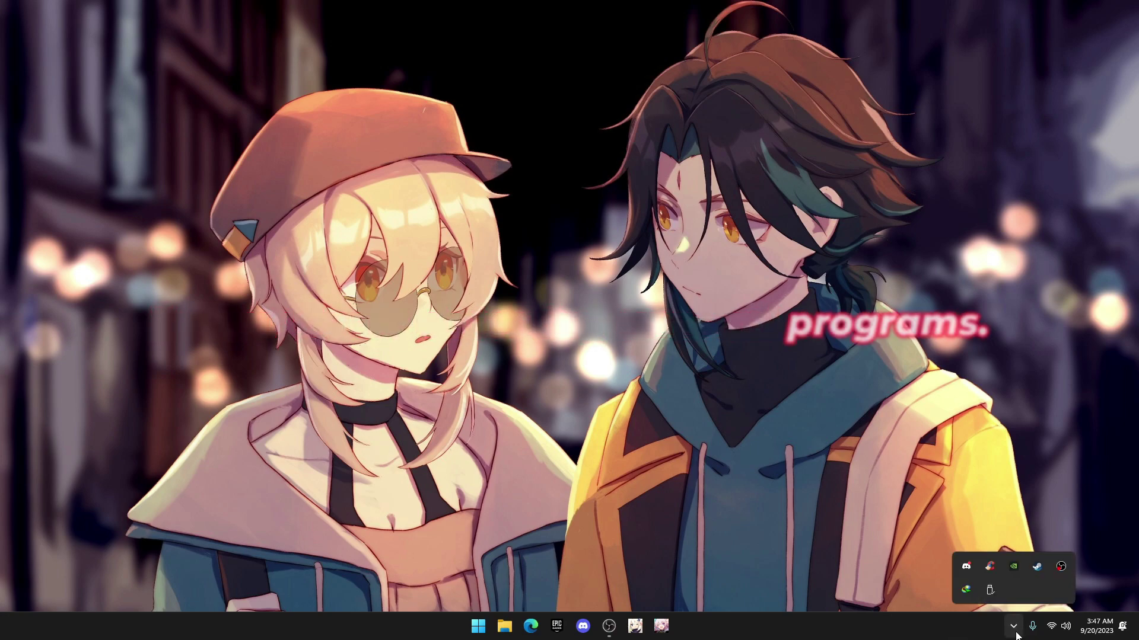
right_click(967, 567)
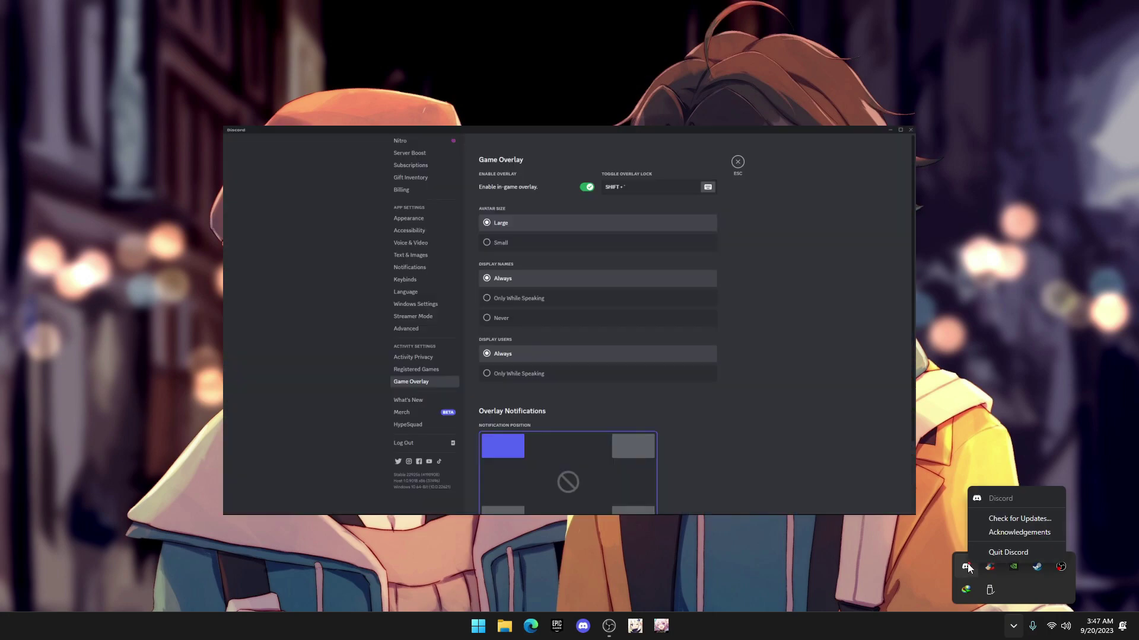
click(999, 551)
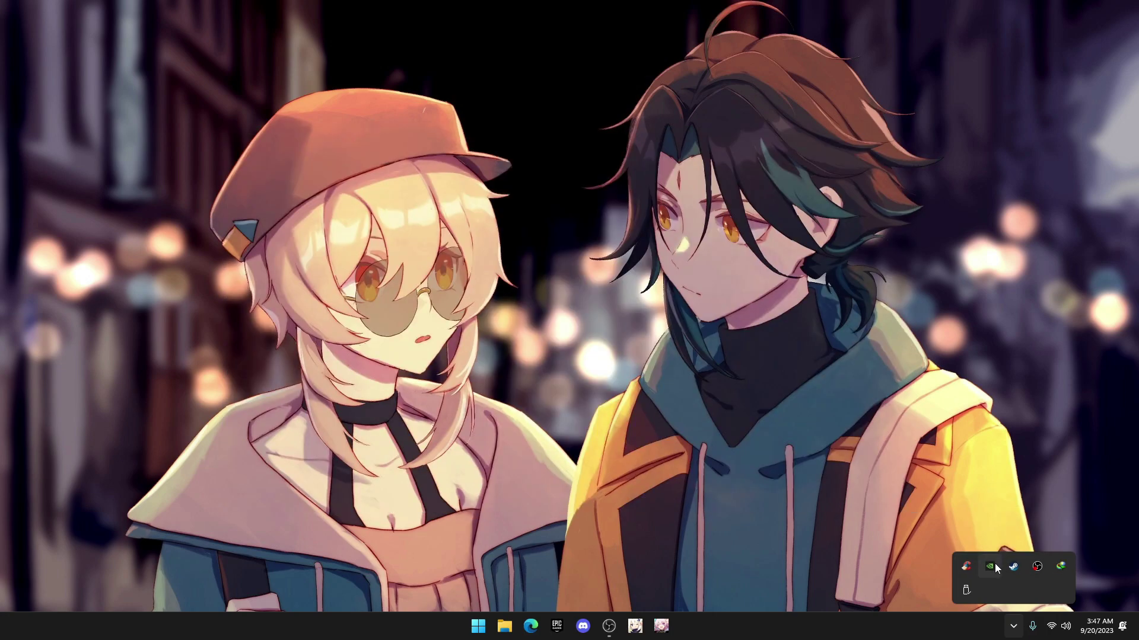
Step: Show and dismiss the GeForce Experience overlay, and exit the NVIDIA background app
right_click(768, 247)
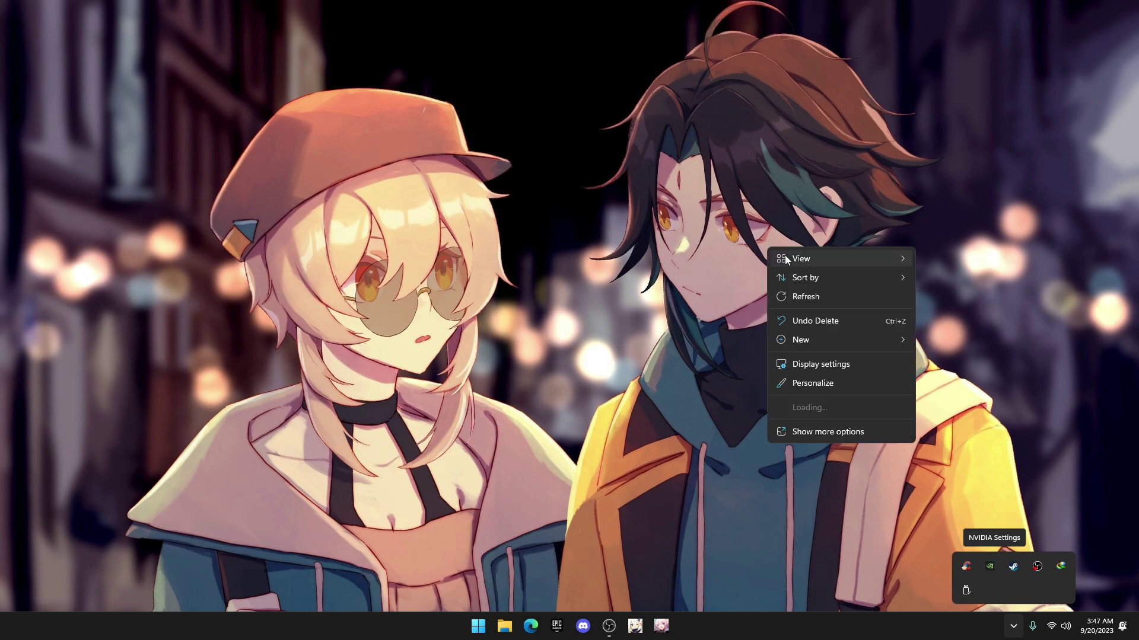
click(828, 297)
key(alt+z)
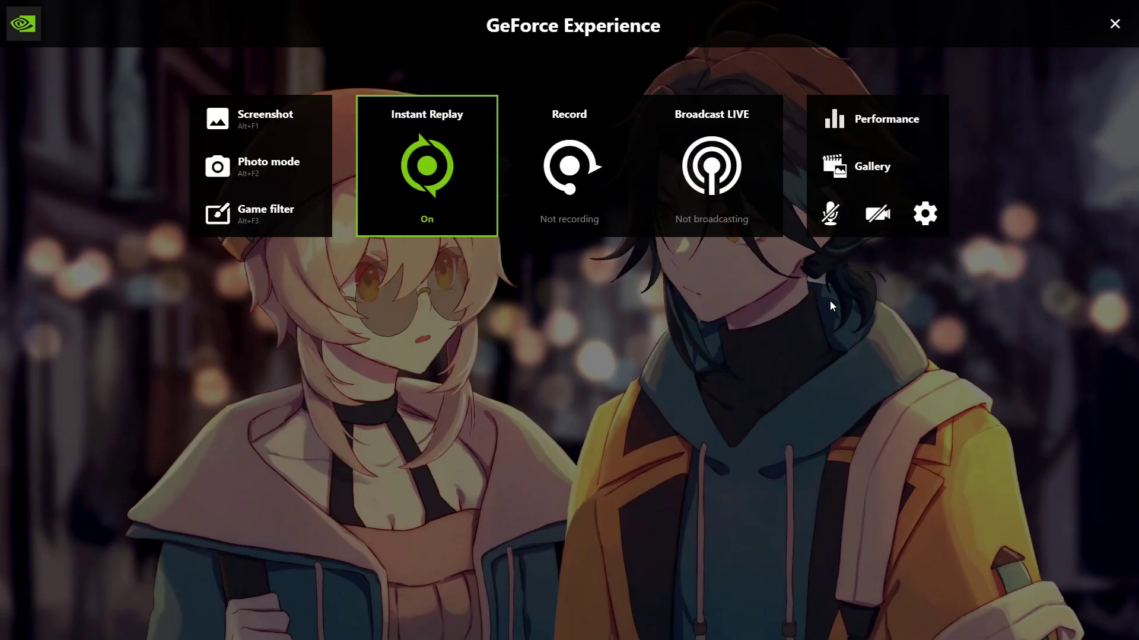
key(alt+z)
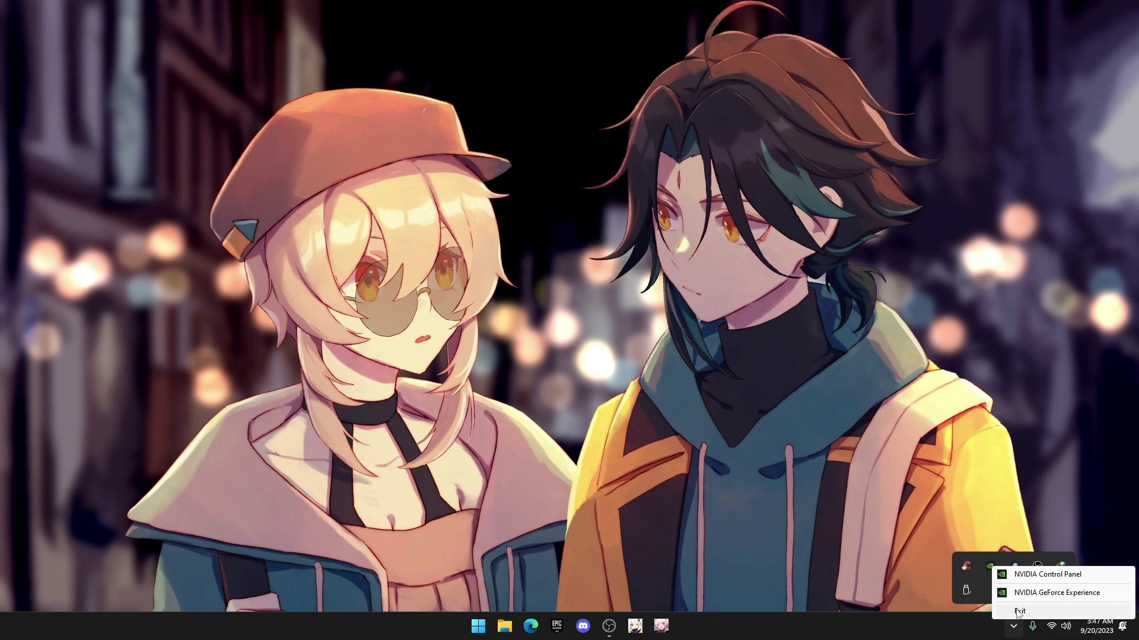
click(1014, 622)
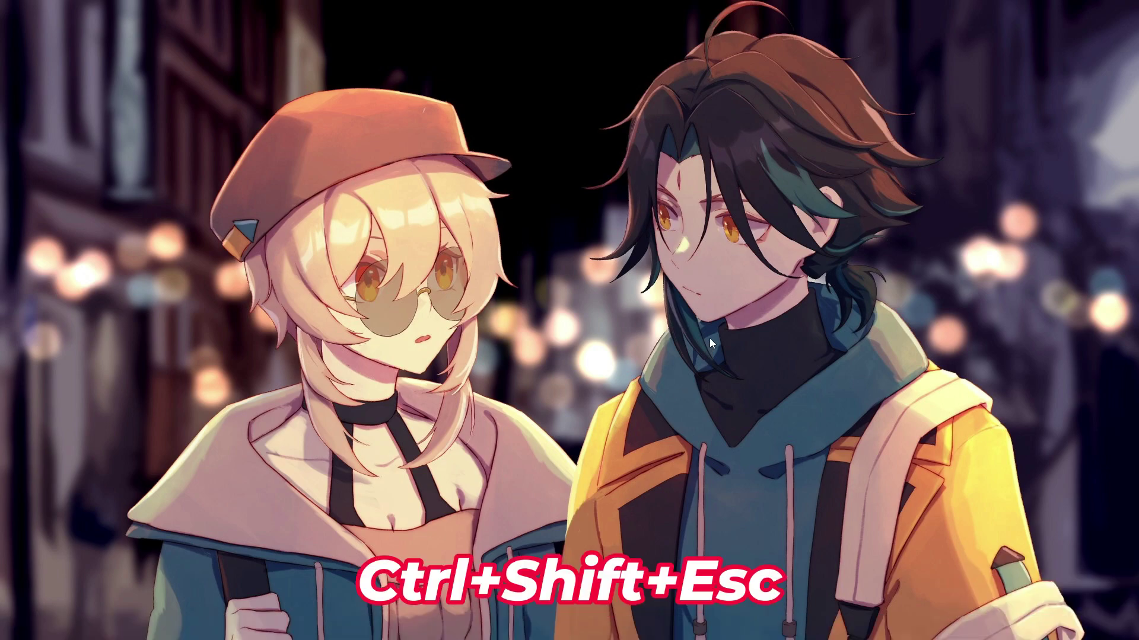
Step: Open Task Manager maximized and end the CCleaner background process
key(ctrl+shift+Escape)
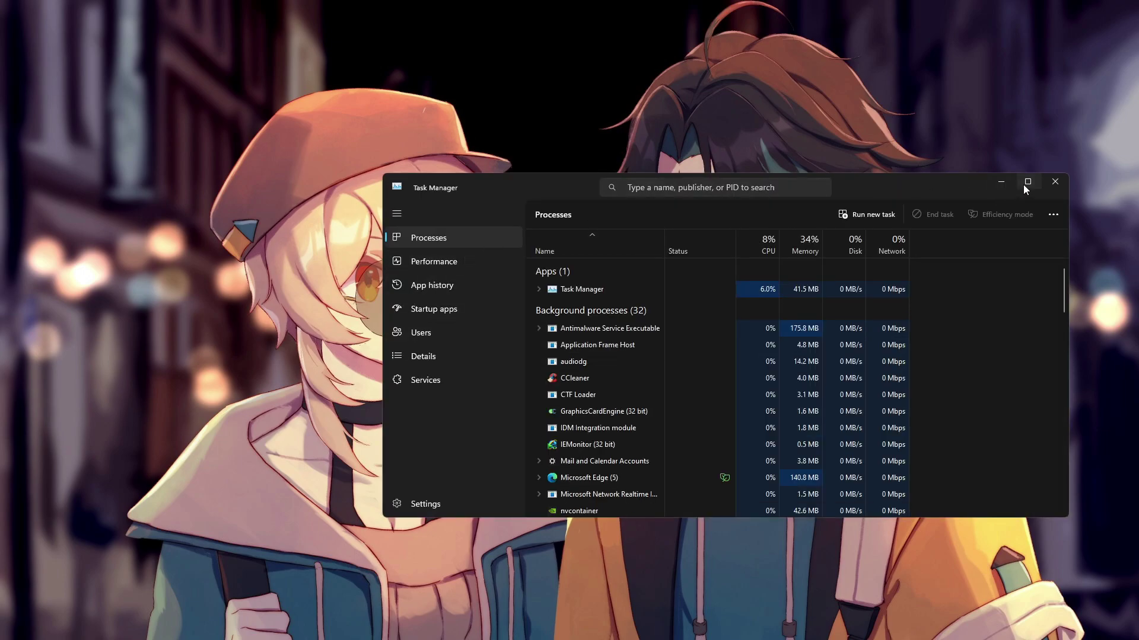
click(1024, 185)
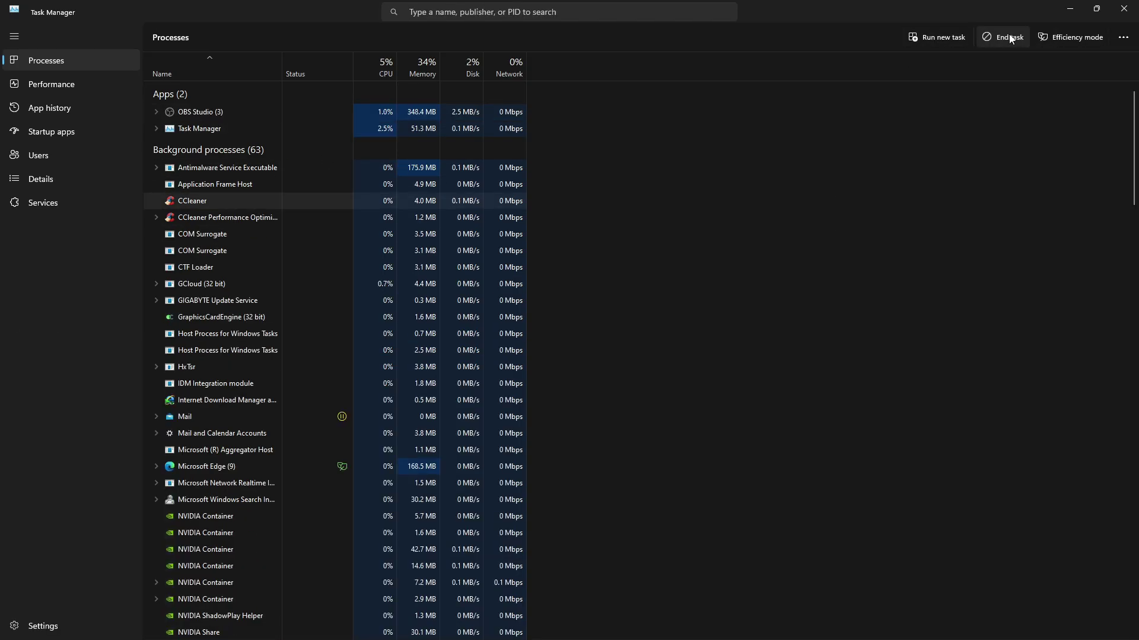
click(1009, 36)
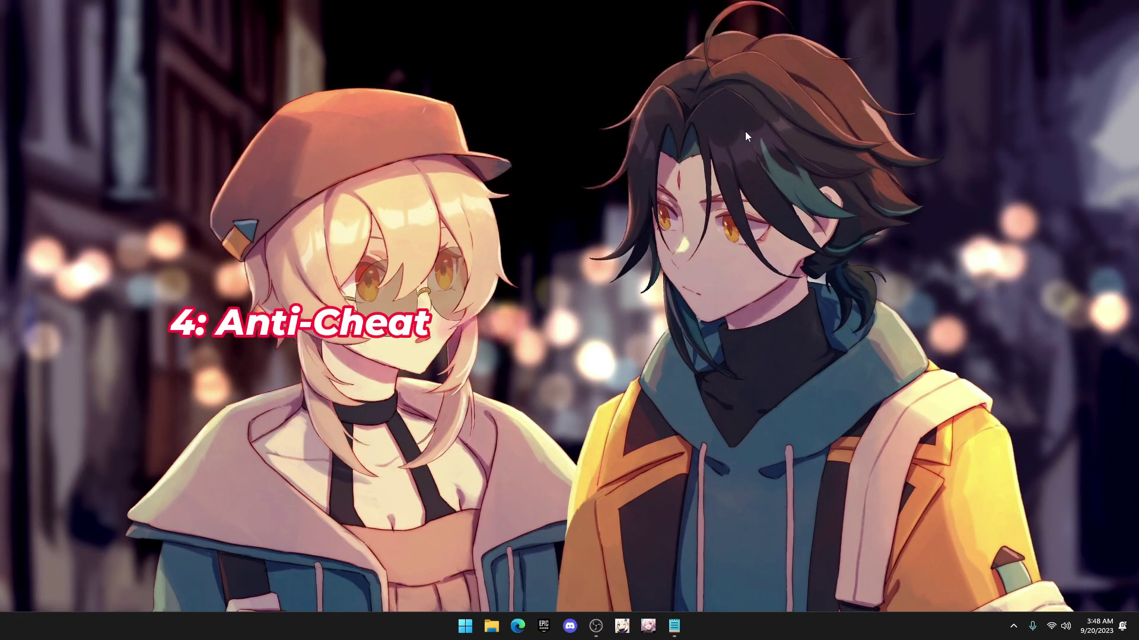
right_click(628, 172)
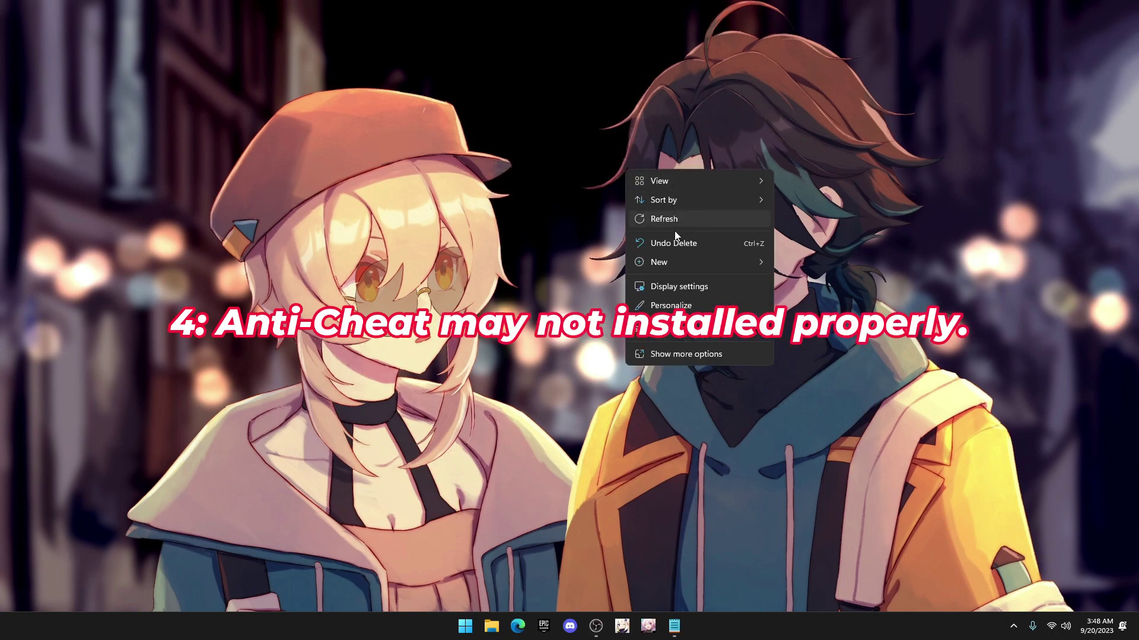
click(664, 218)
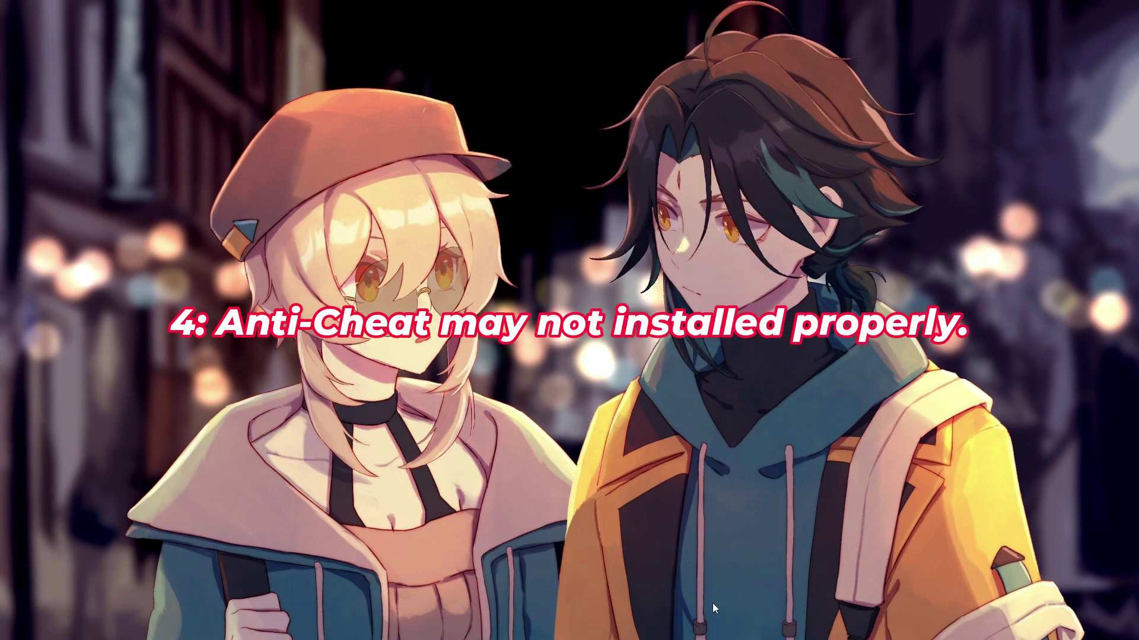
Step: Switch to Steam and open the local files folder of Apex Legends from the library
click(463, 623)
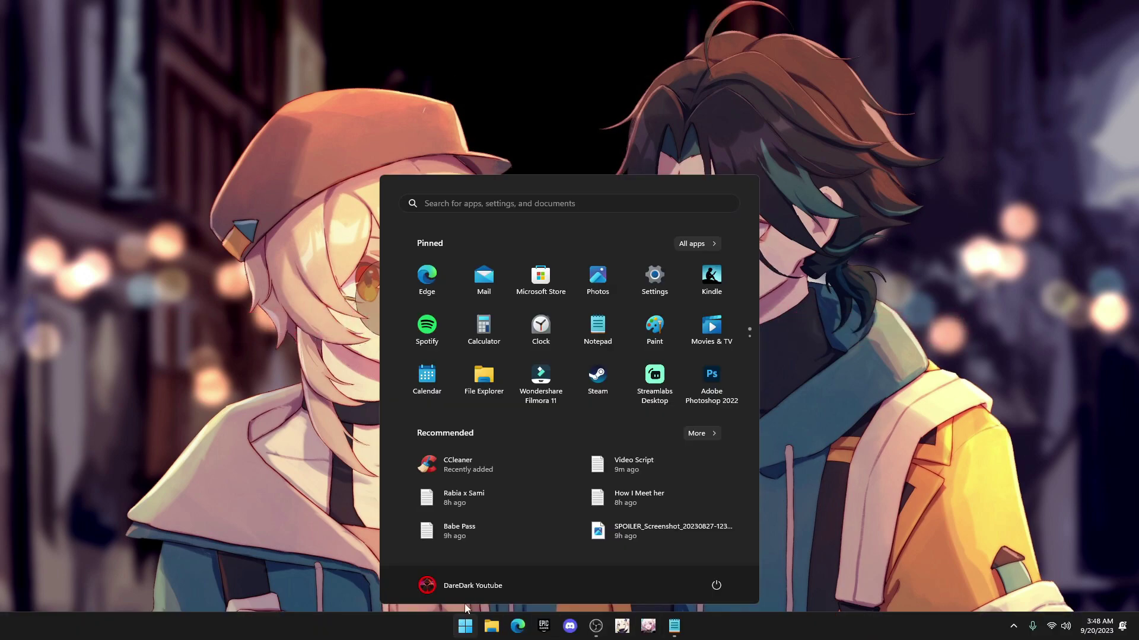
click(596, 379)
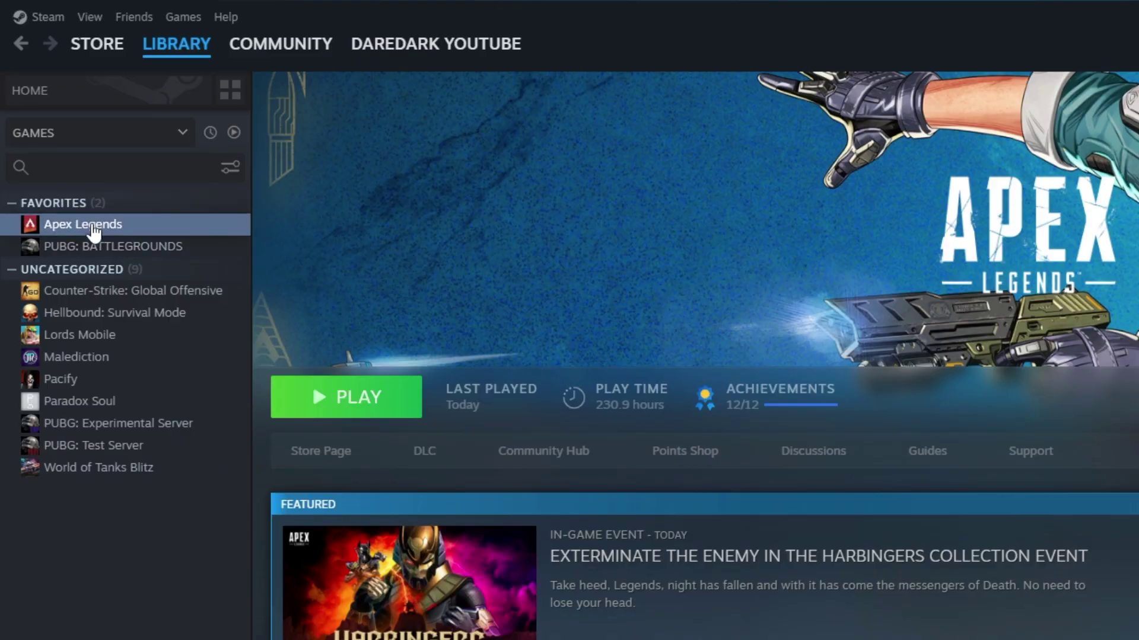
right_click(93, 229)
mouse_move(172, 334)
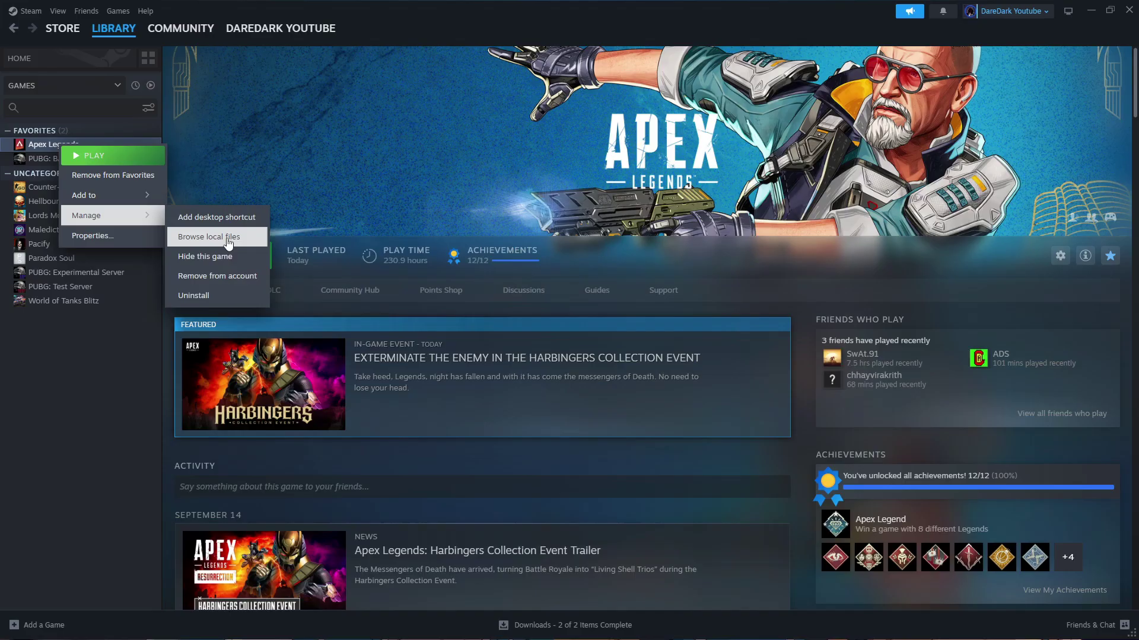
click(227, 237)
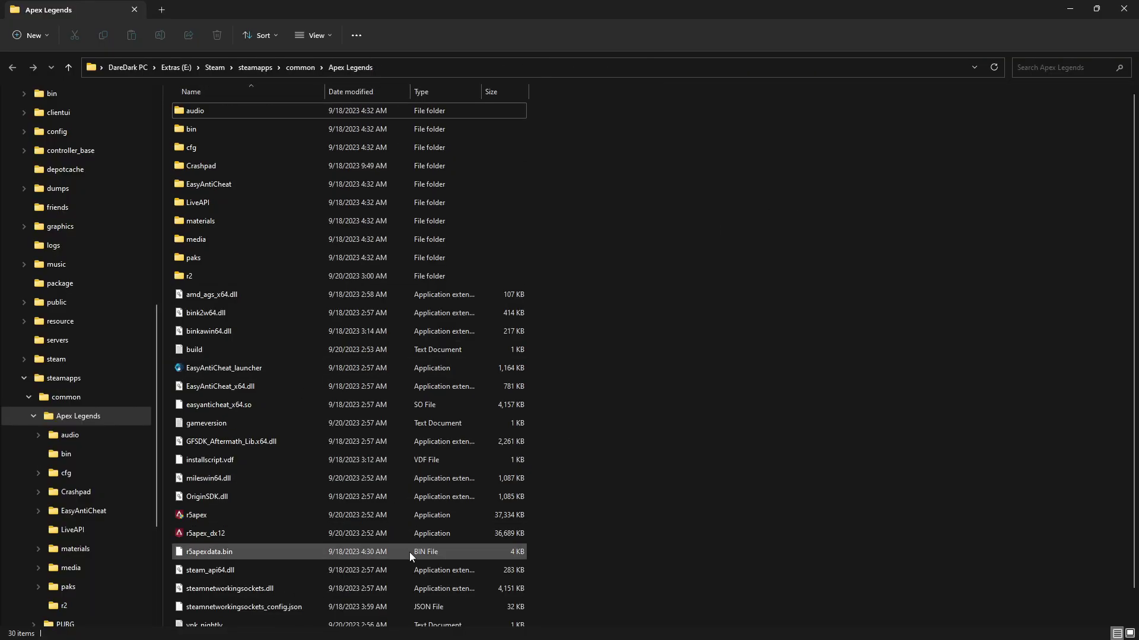
Step: Run EasyAntiCheat_Setup from the EasyAntiCheat folder and repair the anti-cheat service for Apex Legends
double_click(211, 183)
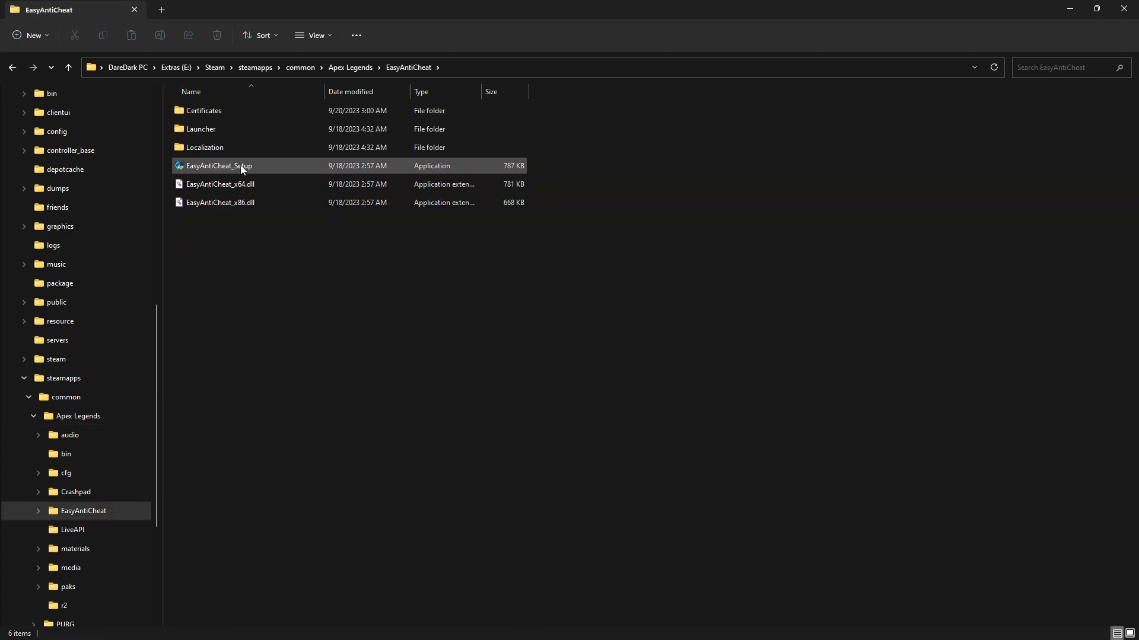
double_click(241, 169)
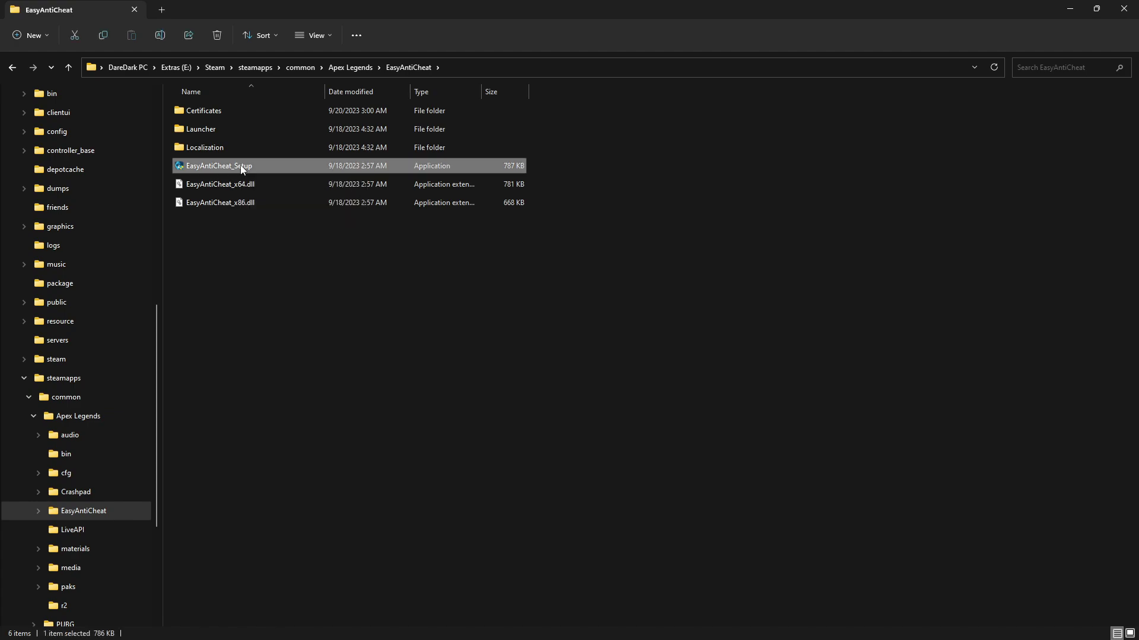
click(572, 382)
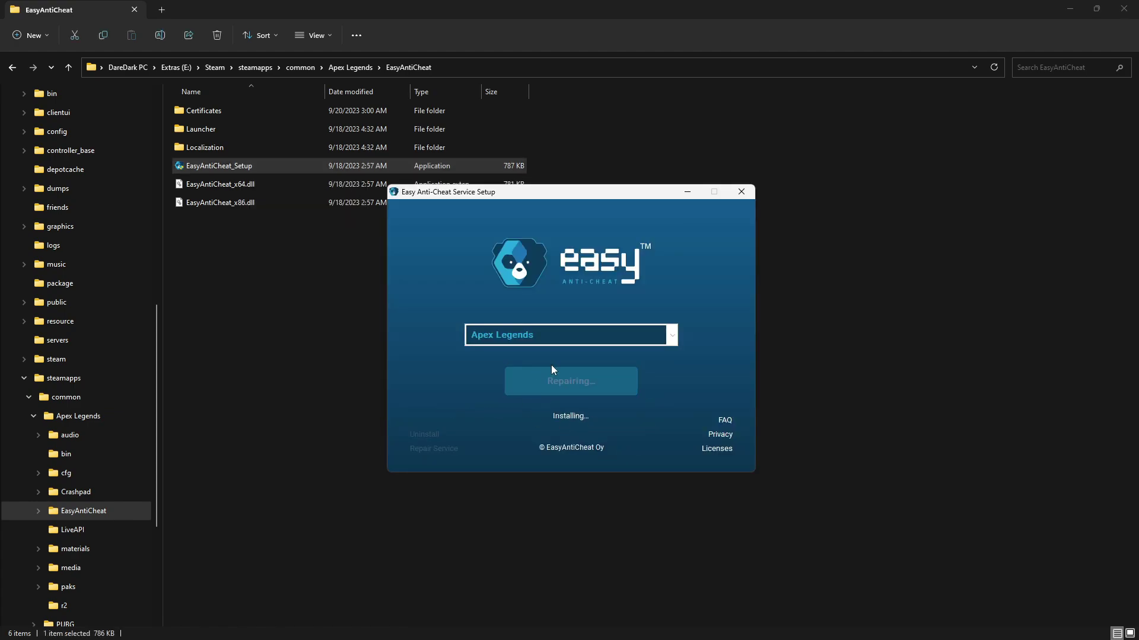
click(624, 386)
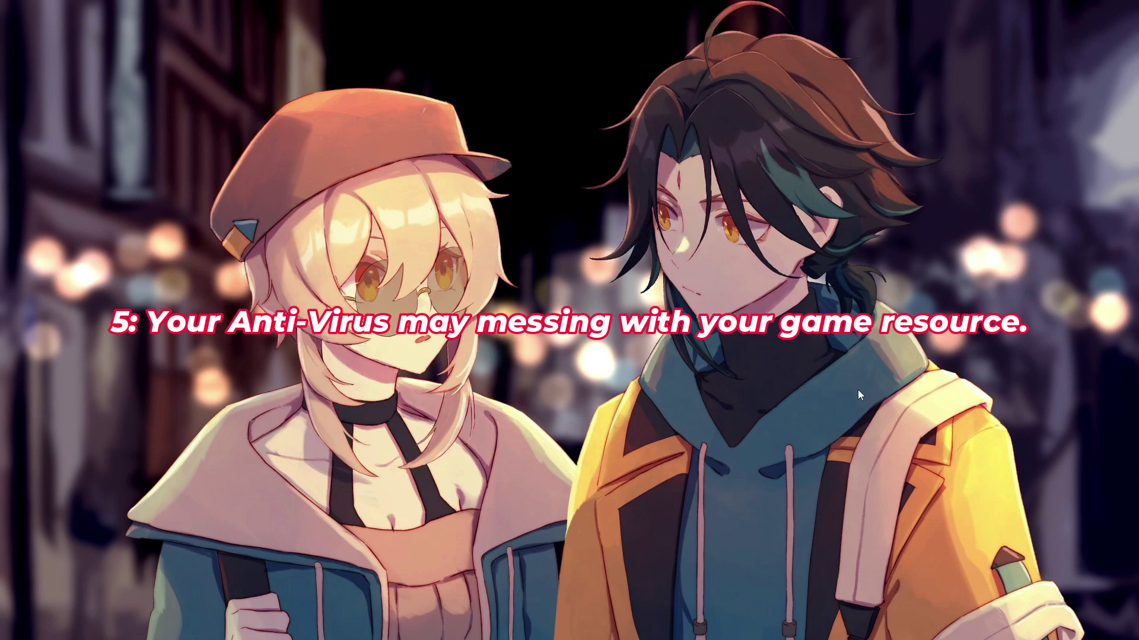
Step: Switch to Windows Security and open the Exclusions page in the virus and threat protection settings
key(super+s)
text(secu)
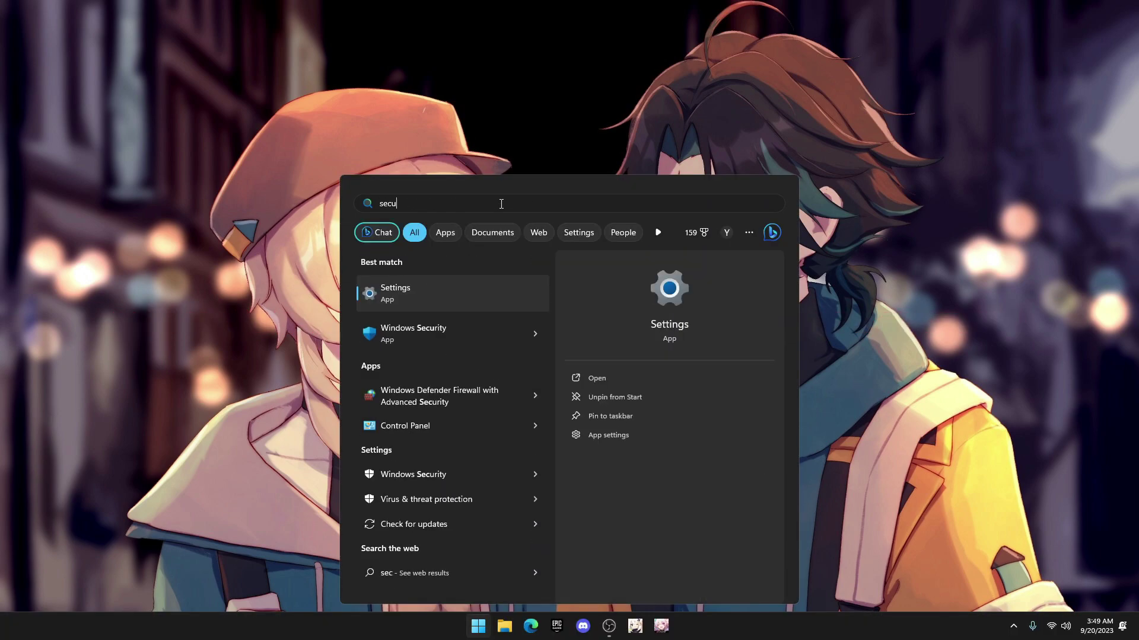
click(456, 291)
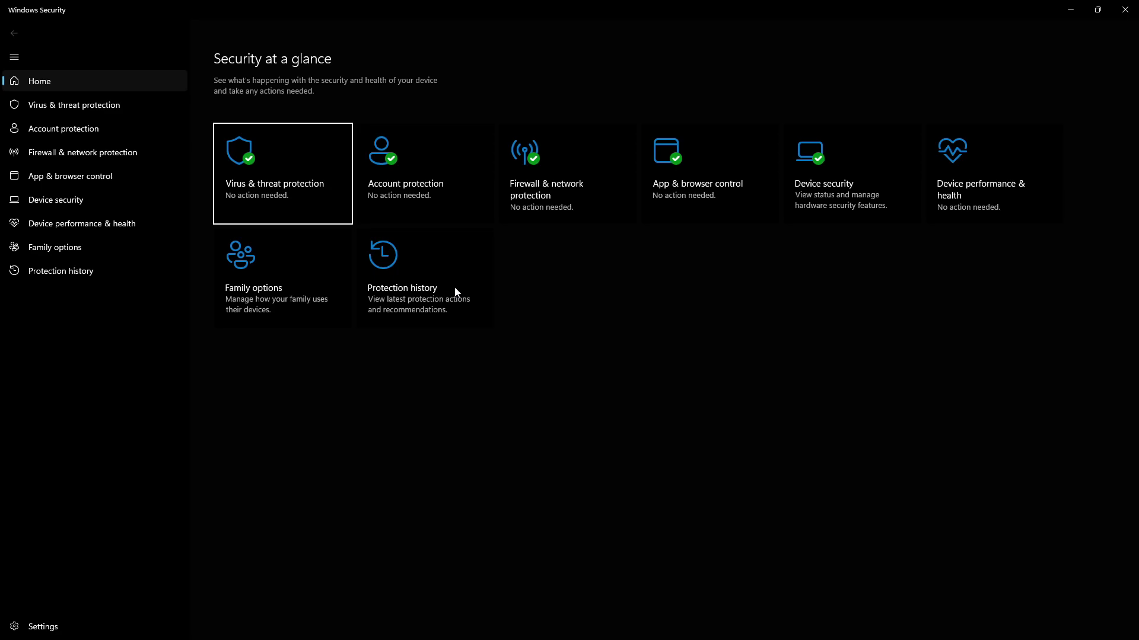
click(281, 202)
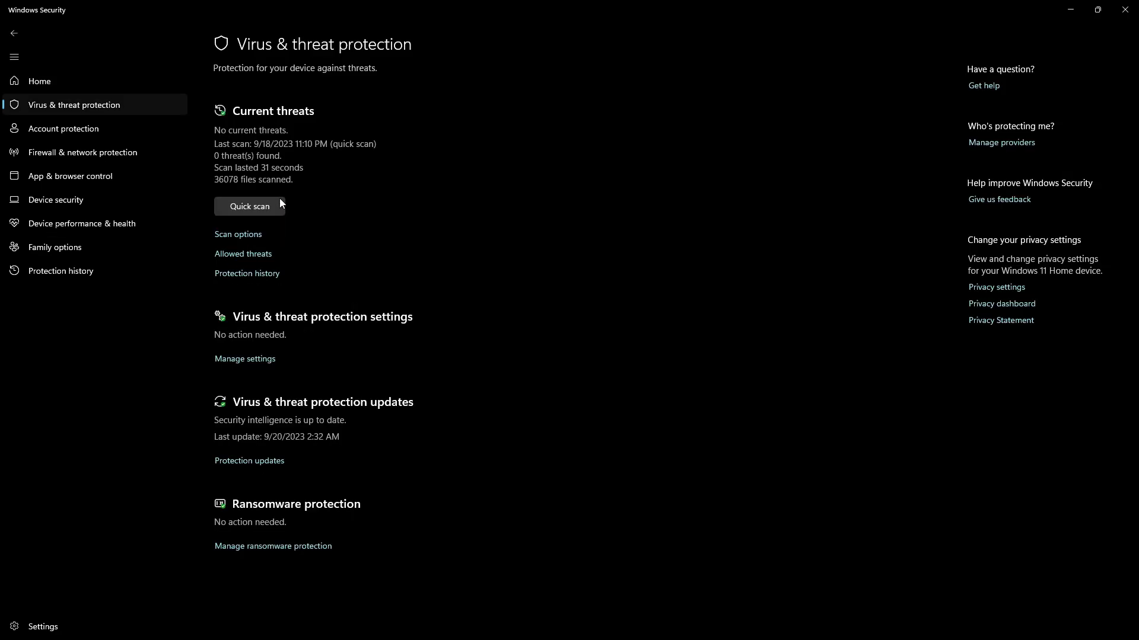
click(252, 367)
scroll(439, 373, down, 5)
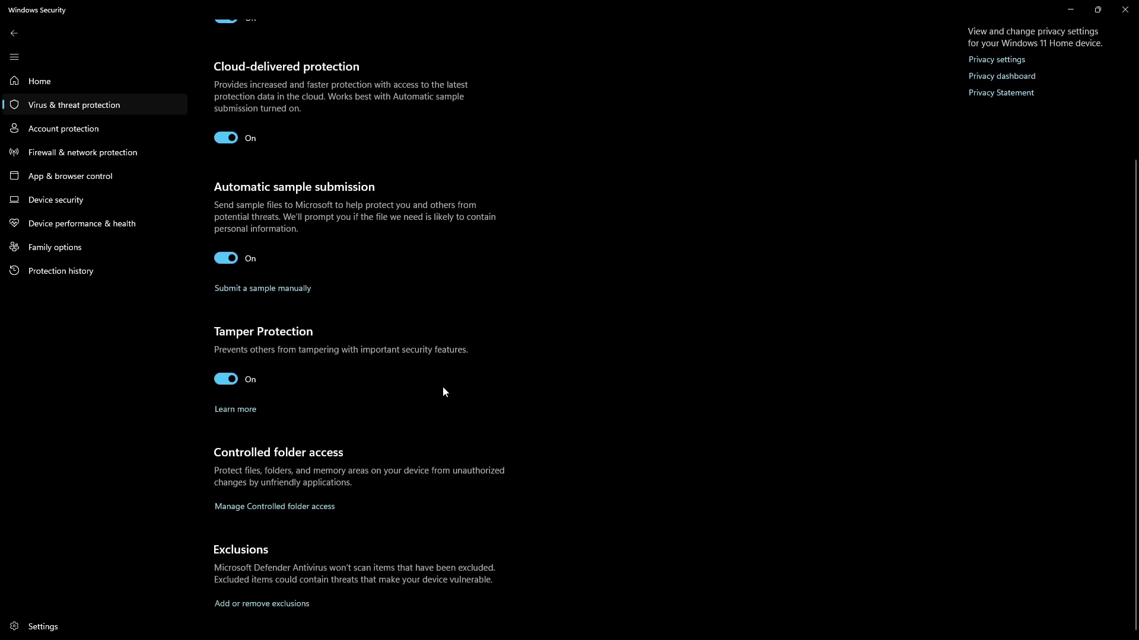
click(289, 608)
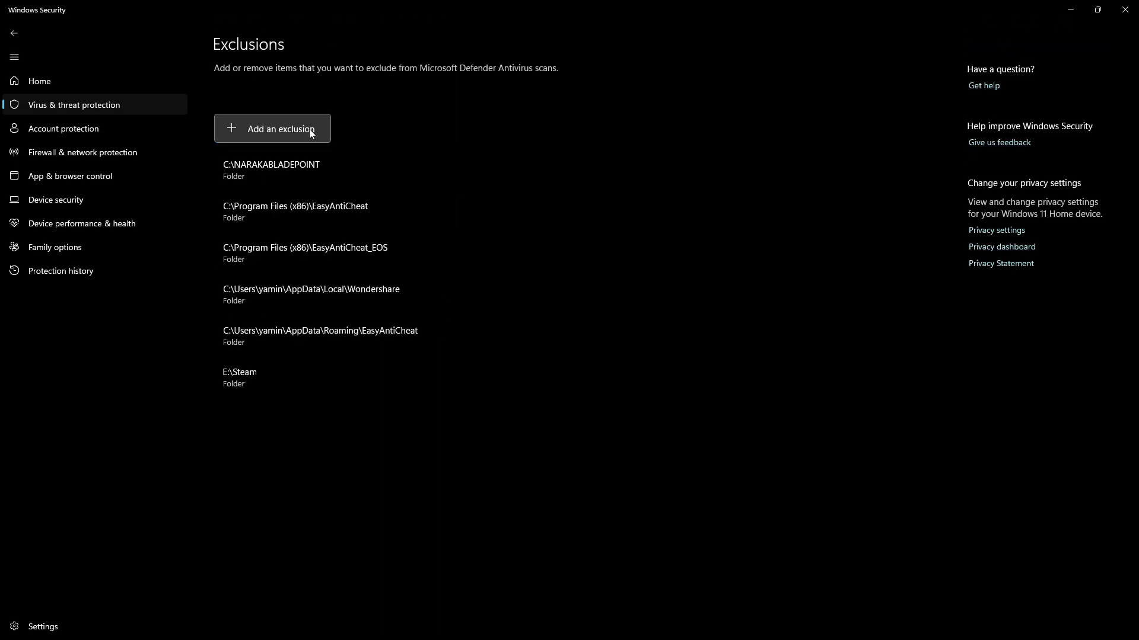
Step: Add the Apex Legends folder in E:\Steam\steamapps\common as a folder exclusion
click(310, 130)
click(264, 177)
click(188, 96)
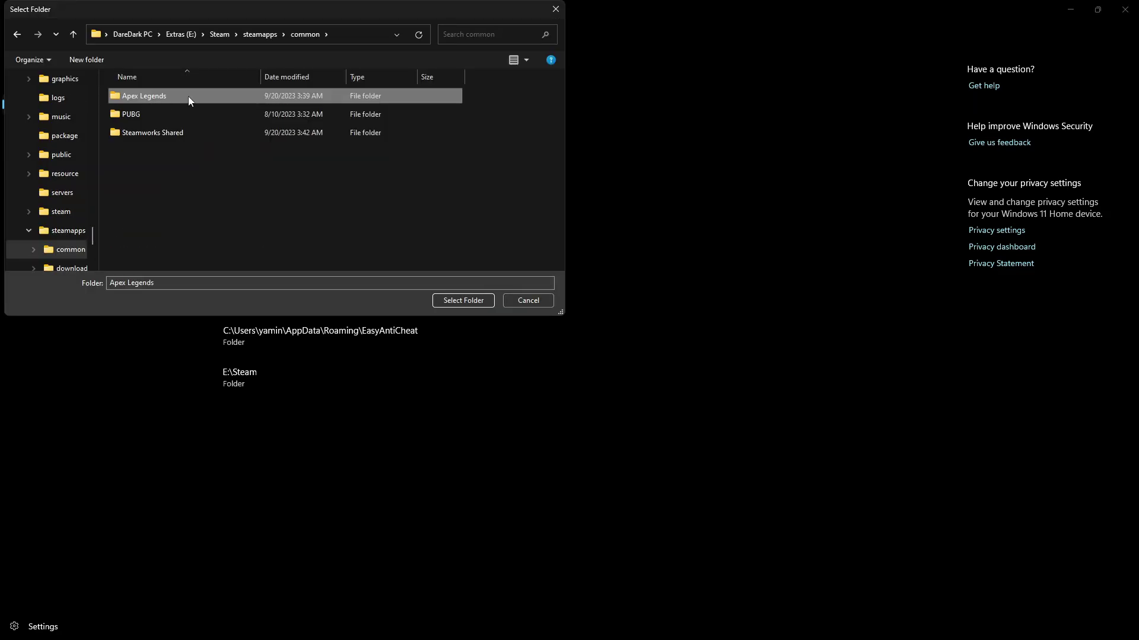
click(461, 300)
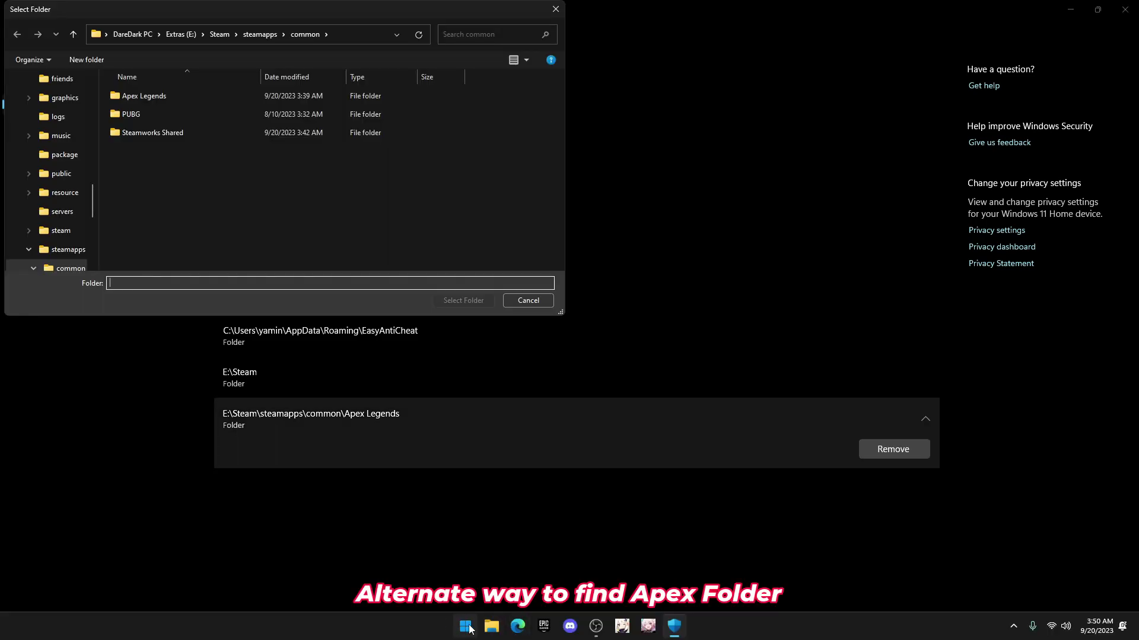
Step: Switch to Steam, browse the local files of Apex Legends, and copy the folder's path in File Explorer
click(465, 627)
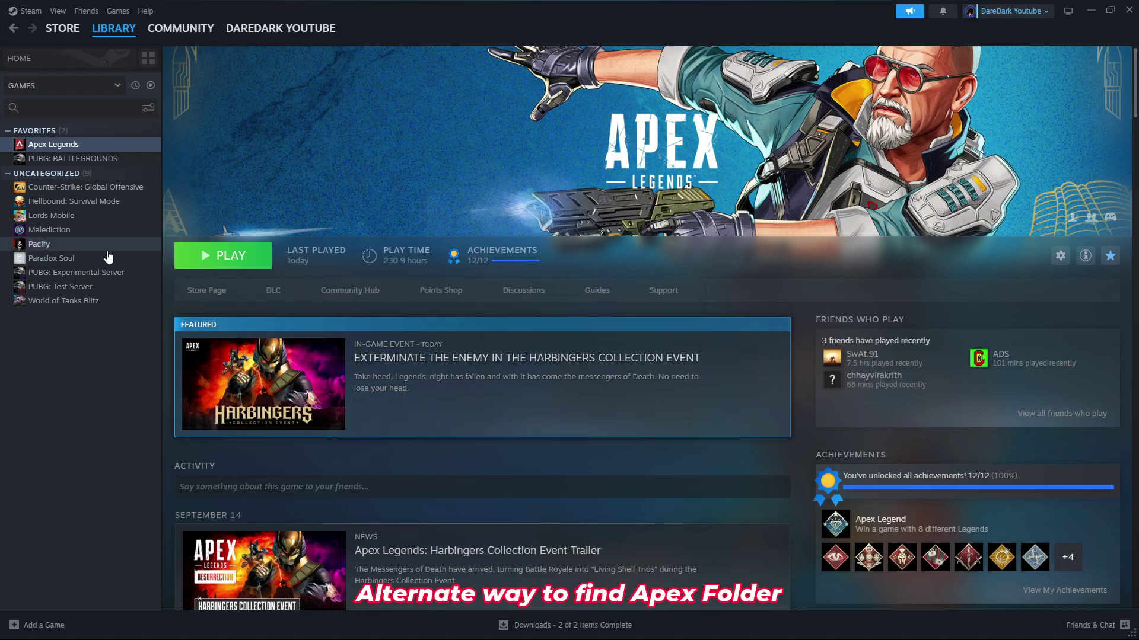
right_click(56, 146)
mouse_move(130, 221)
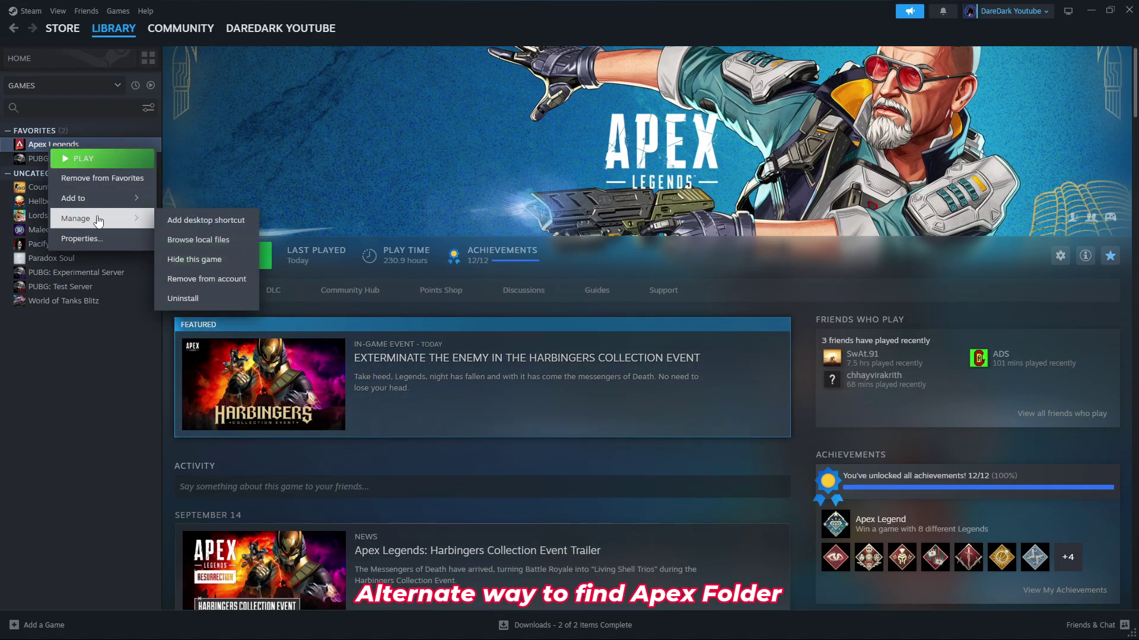
click(237, 244)
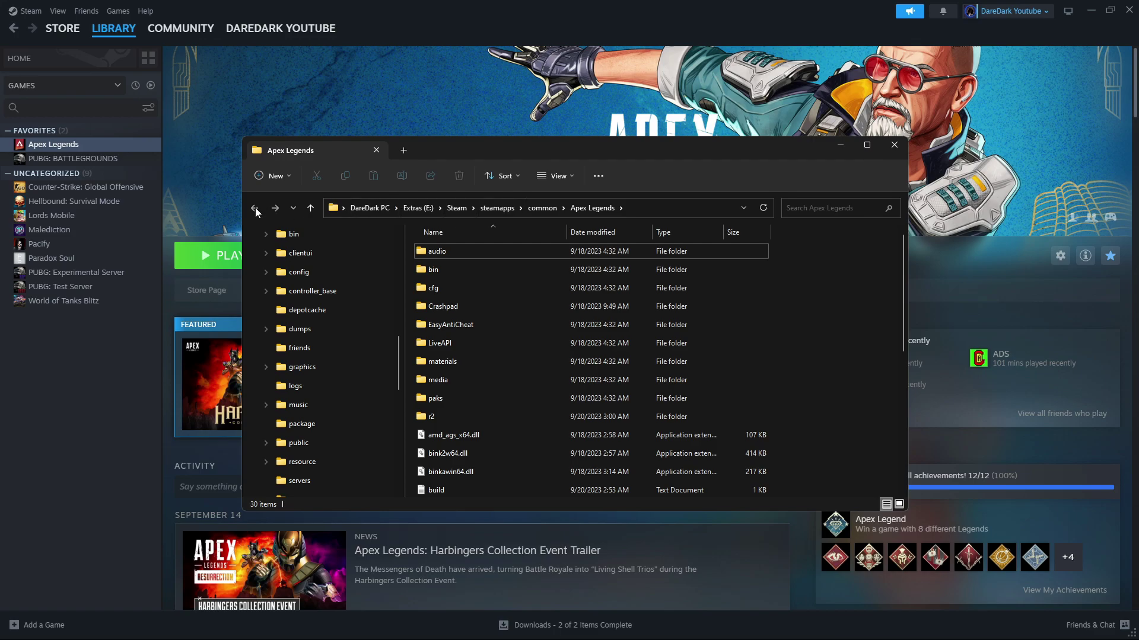
click(649, 208)
key(ctrl+c)
right_click(458, 211)
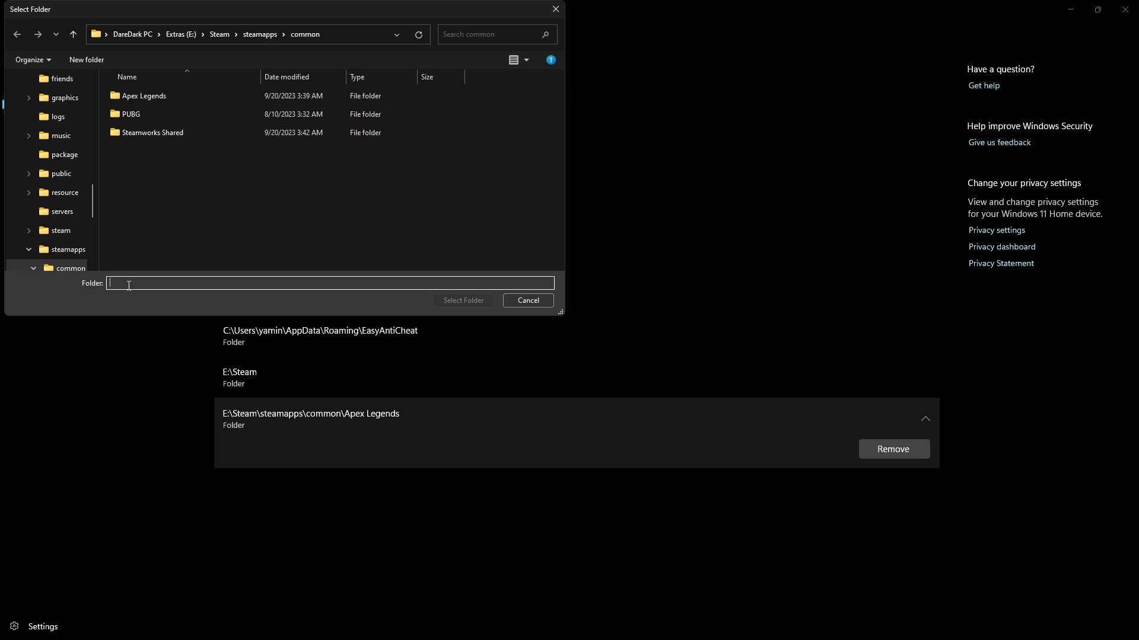
Step: Go to the copied path E:\Steam\steamapps\common\Apex Legends in the folder picker, then select the Apex Legends folder from common as the exclusion
click(344, 34)
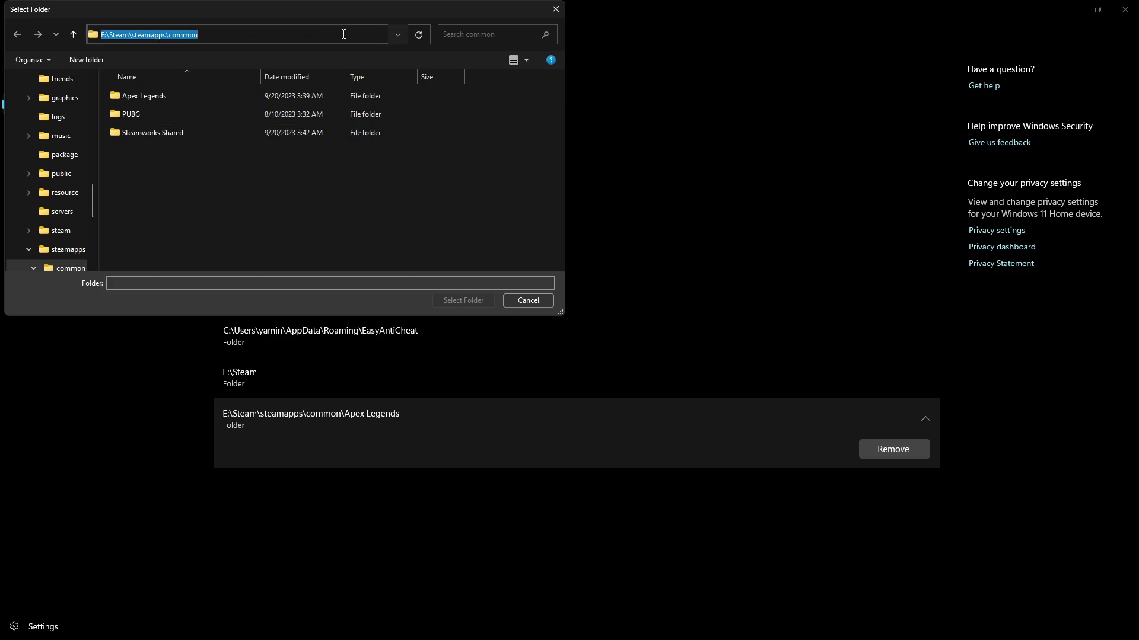
key(ctrl+v)
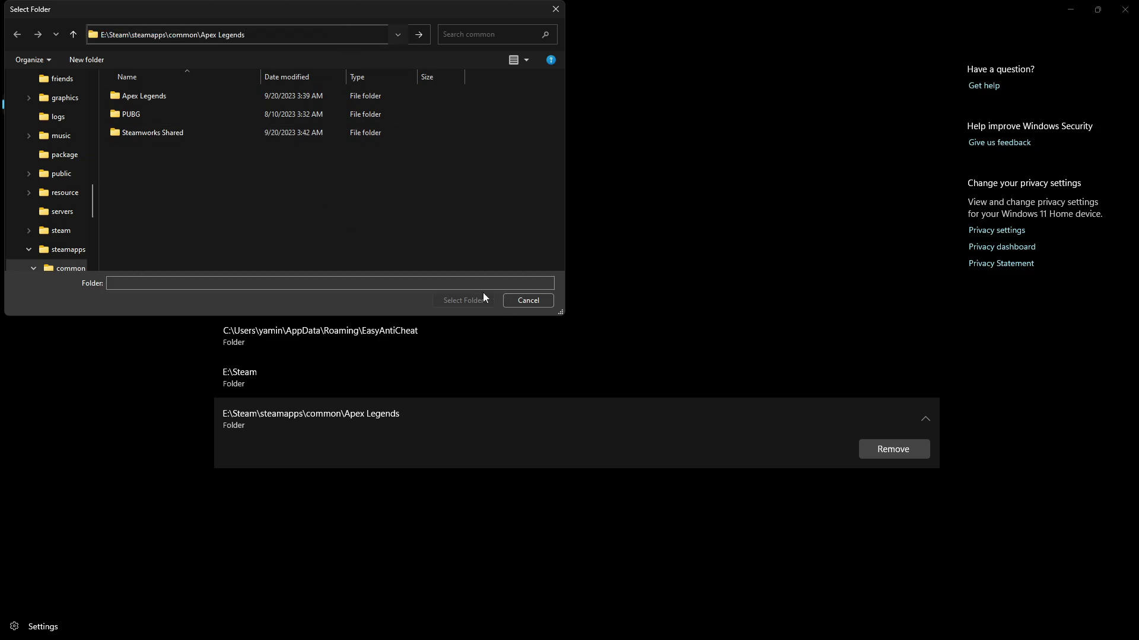
key(Return)
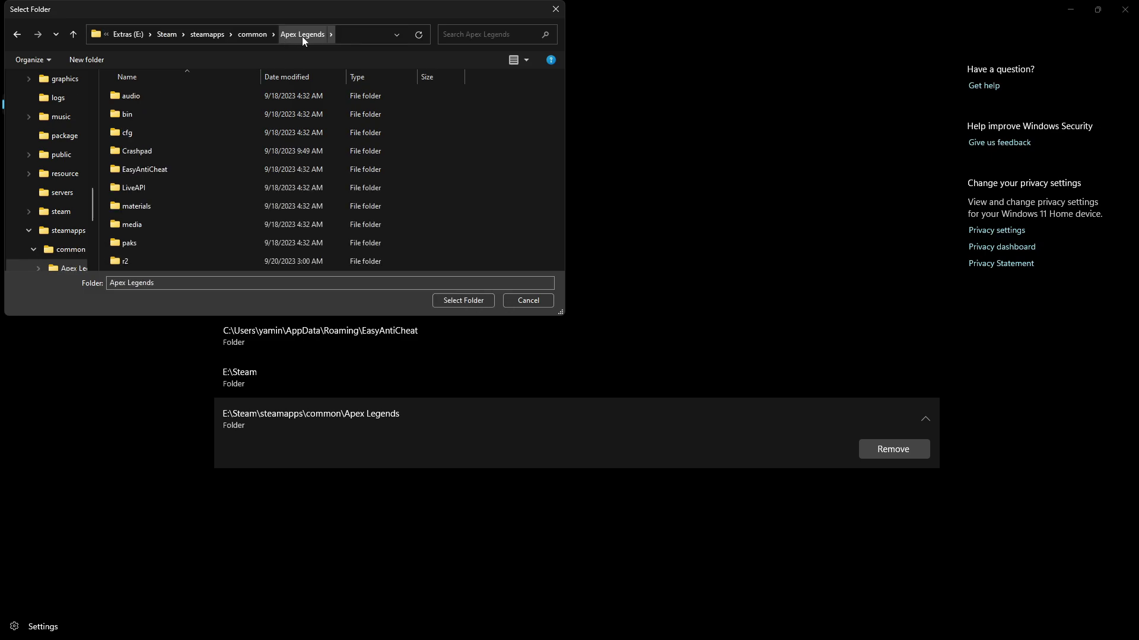
click(252, 34)
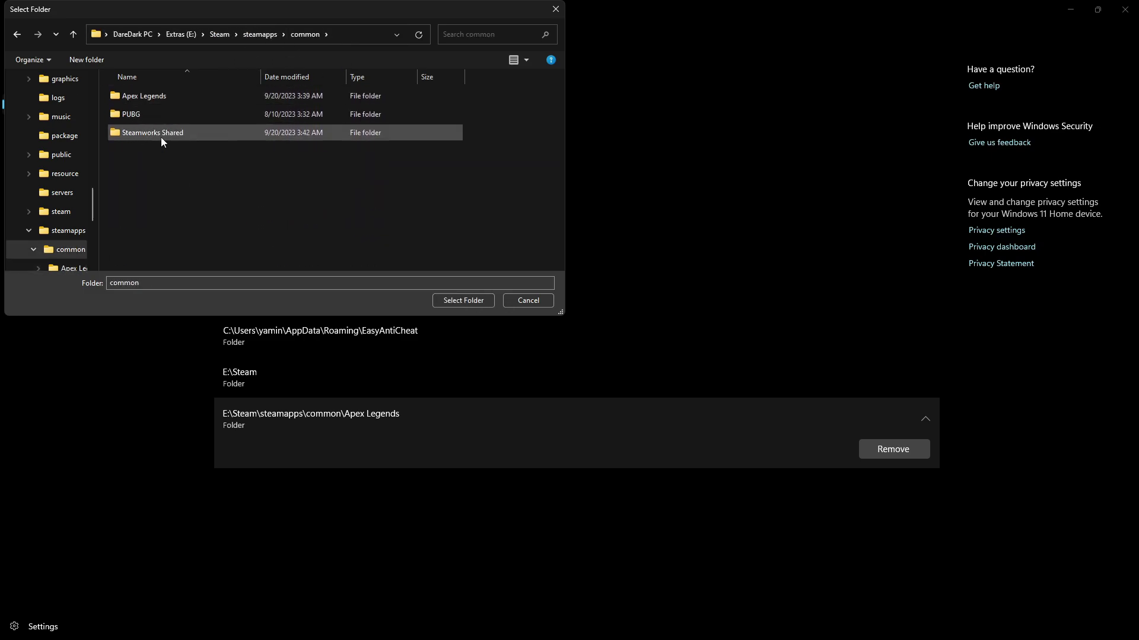
click(140, 95)
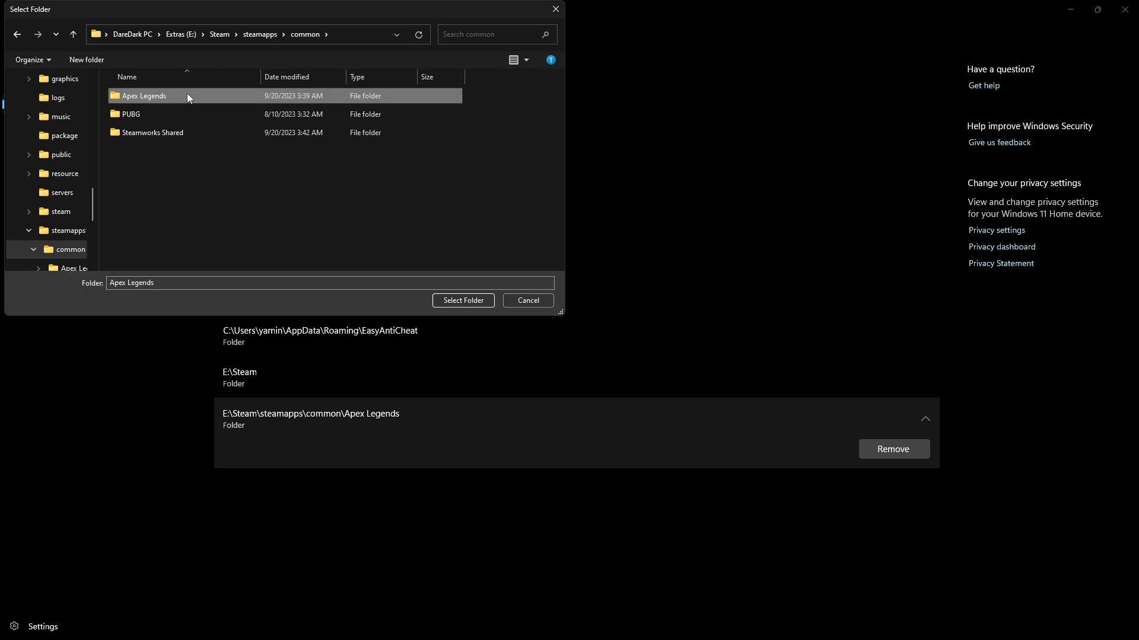
click(451, 300)
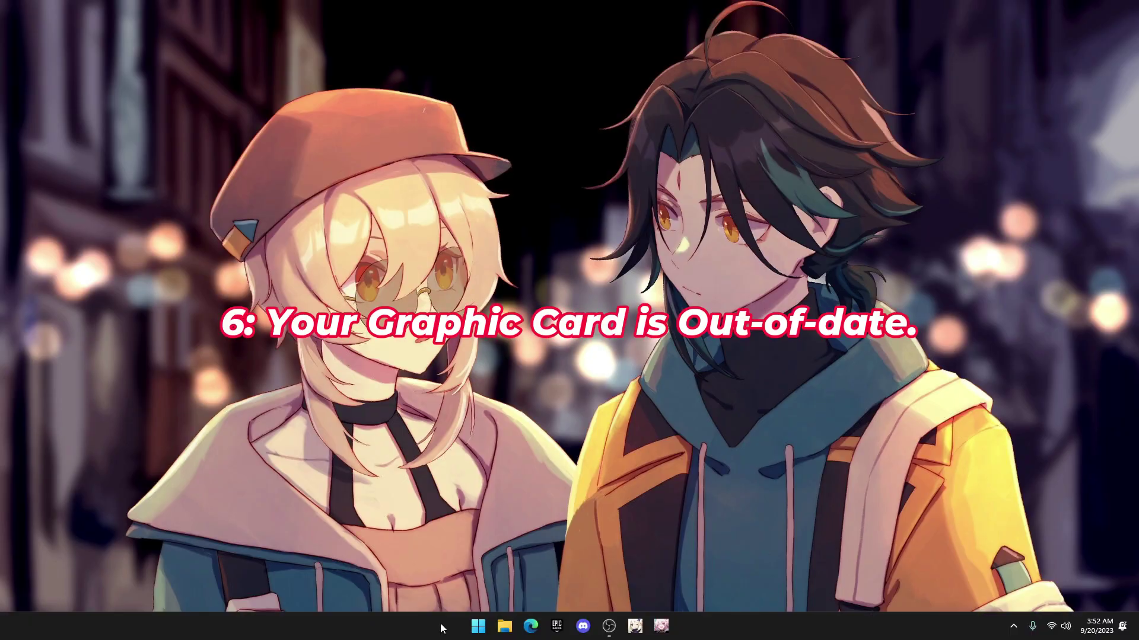
Step: Search Windows for Device Manager and open it
click(478, 626)
click(494, 203)
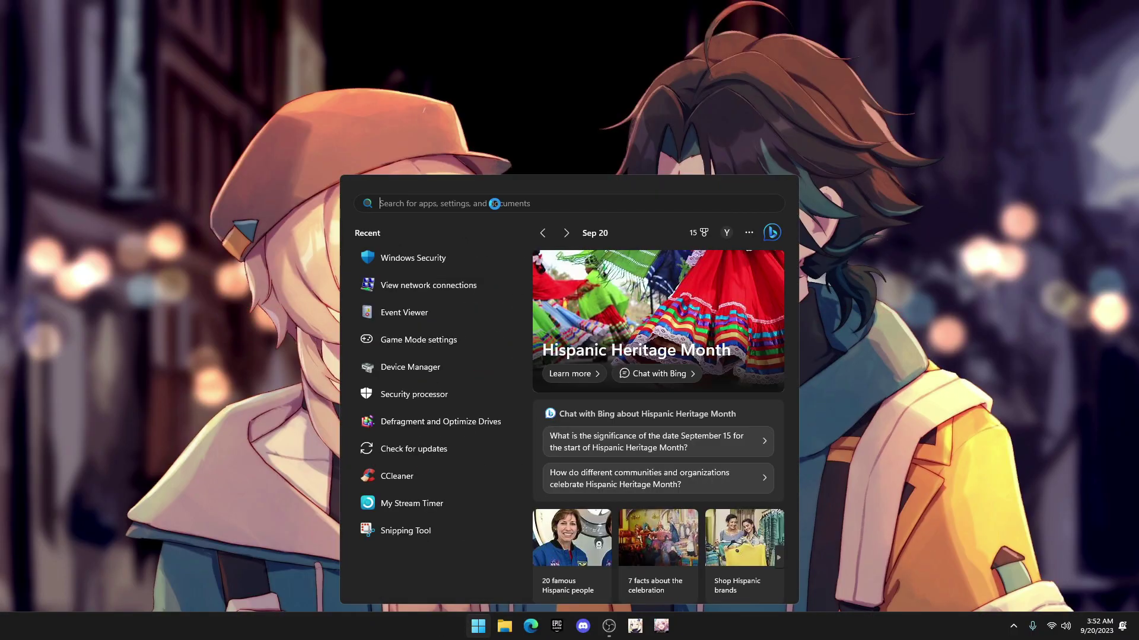
text(devi)
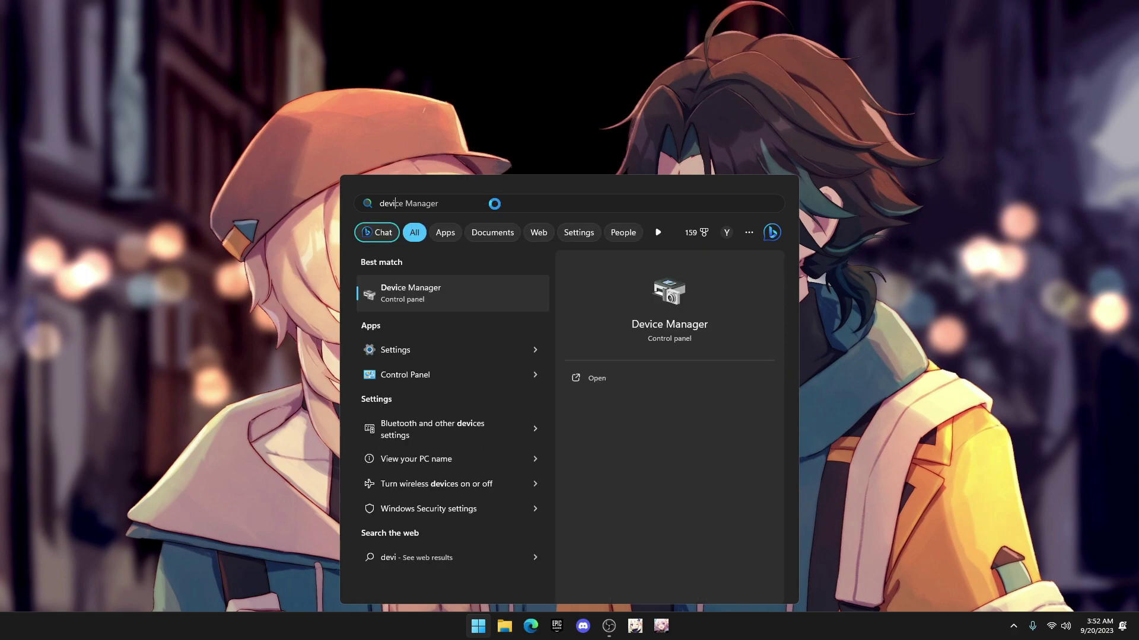
click(429, 306)
Step: Open the driver properties of the NVIDIA GeForce RTX 3060 Ti display adapter and start a driver update
click(34, 194)
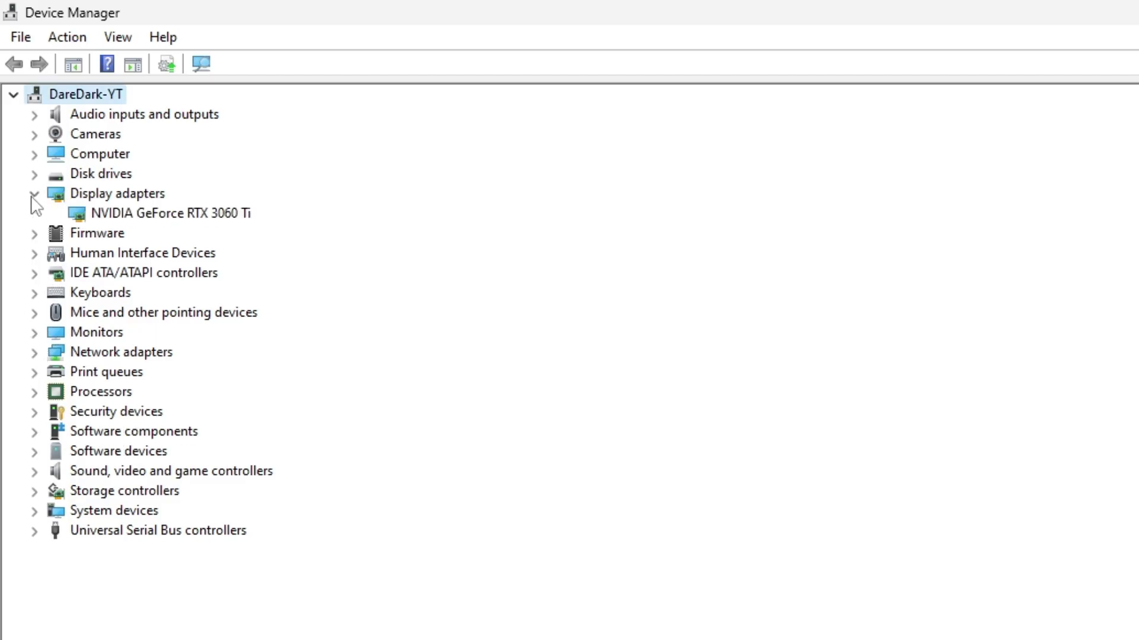
double_click(118, 215)
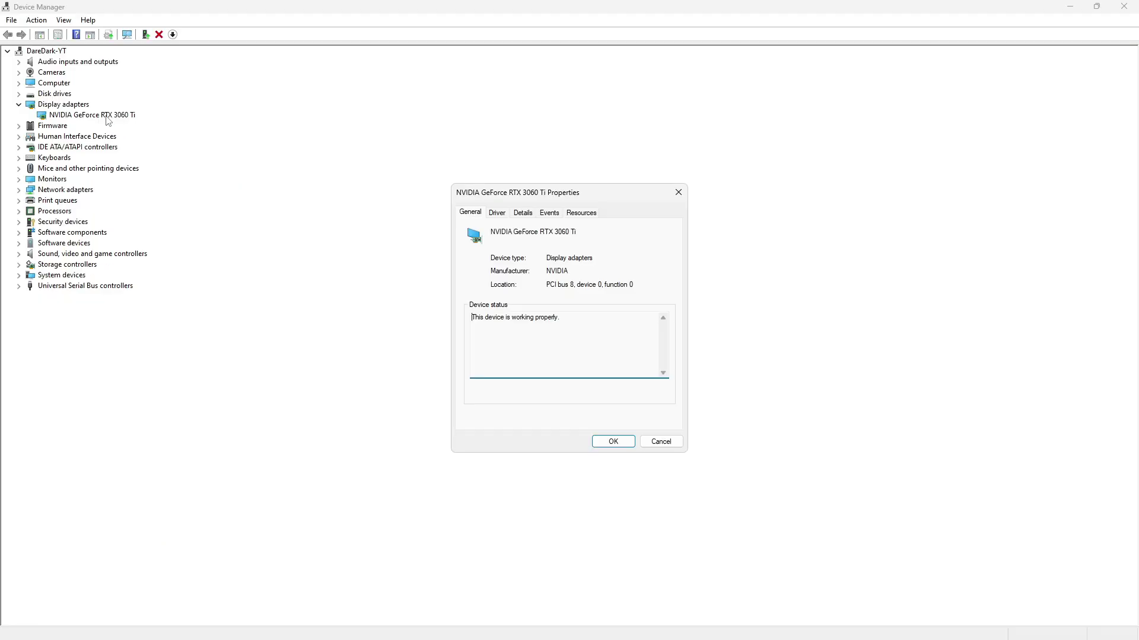
click(506, 219)
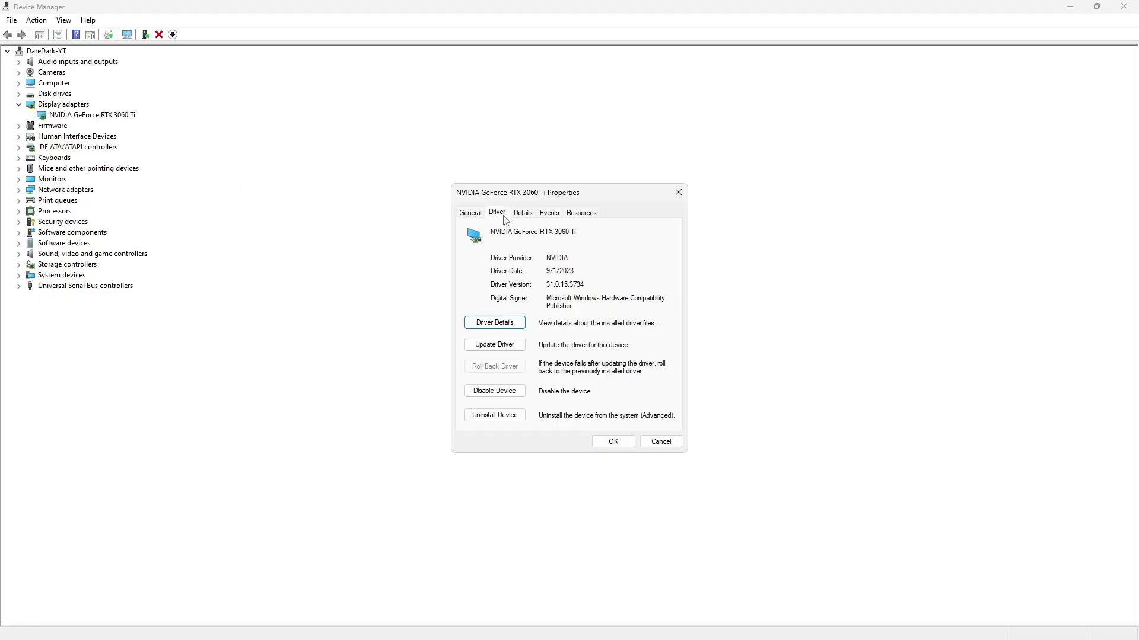
click(489, 345)
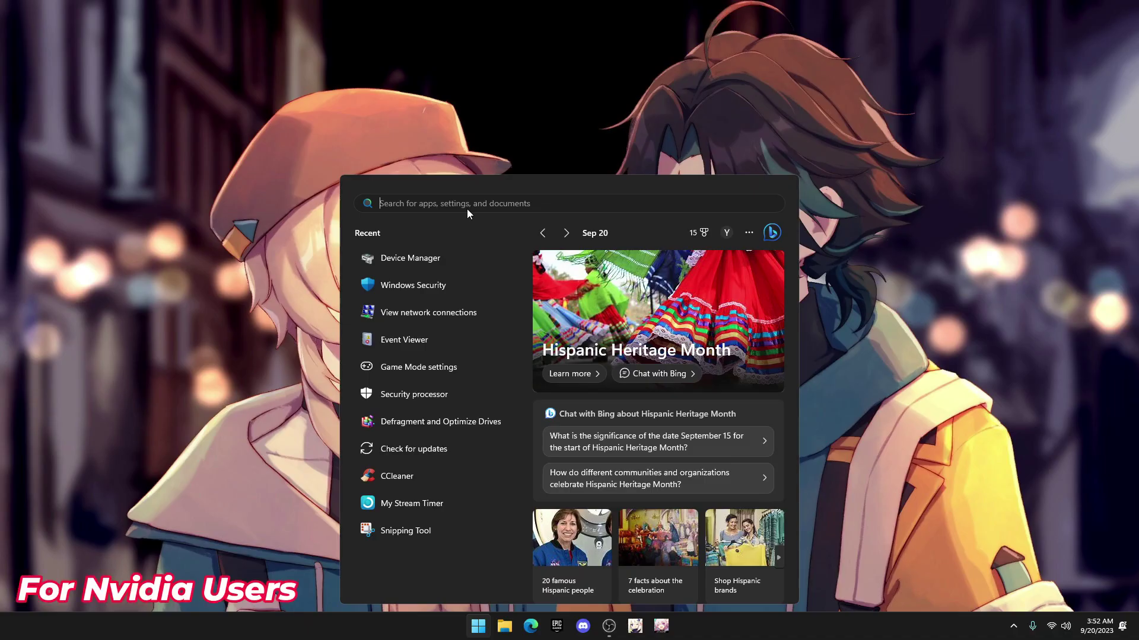
Step: Find GeForce Experience through Windows search and open it
text(ni)
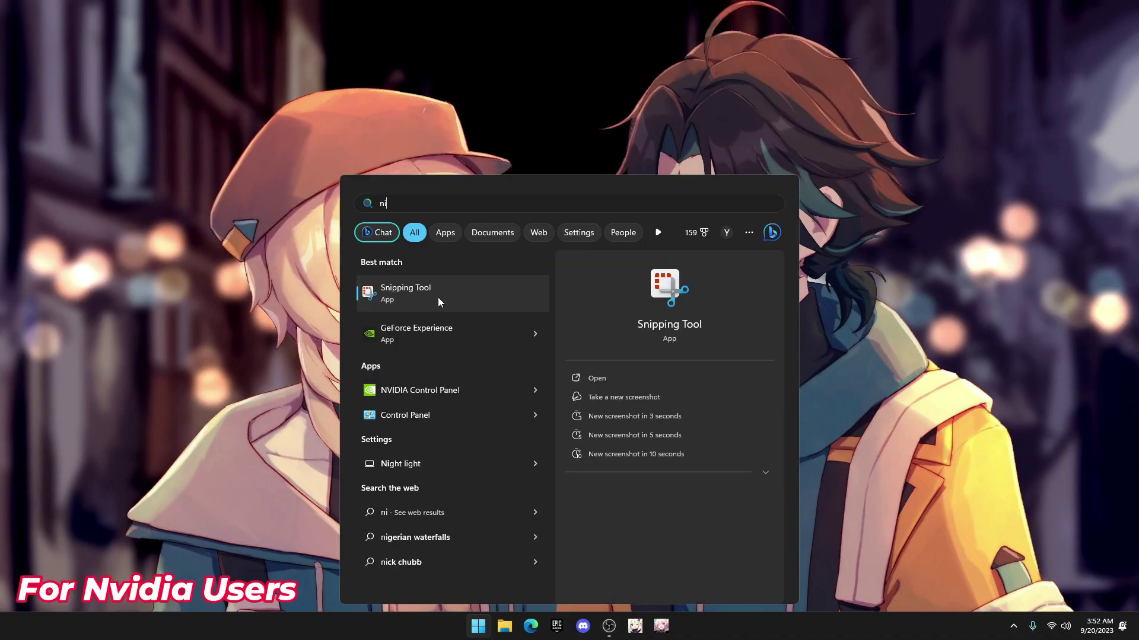
click(425, 334)
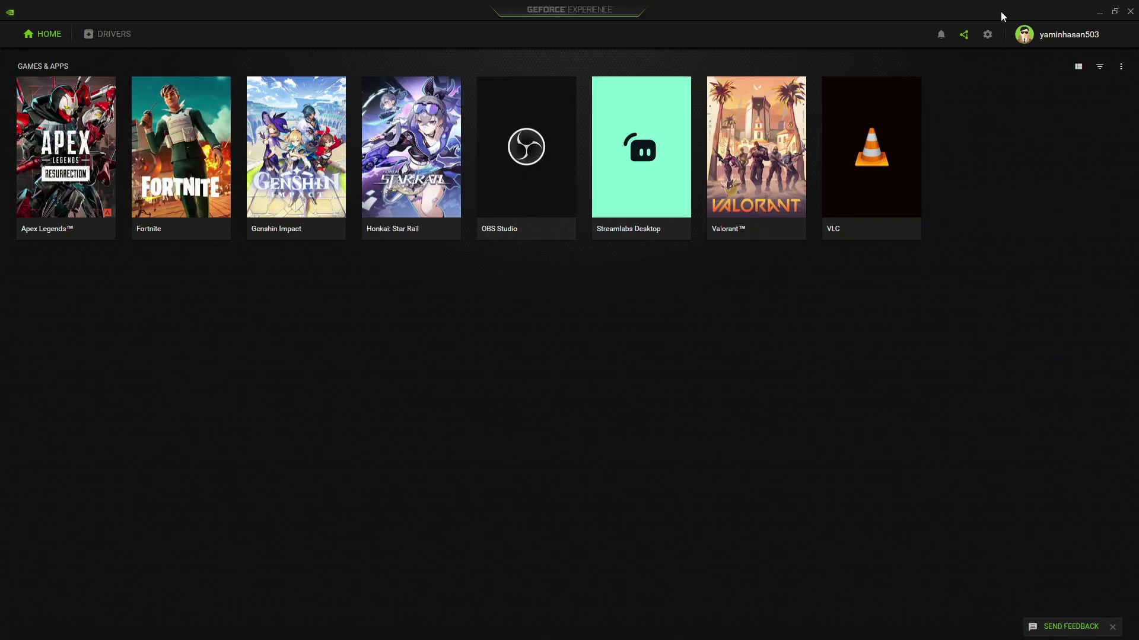
Step: Open the Drivers page in GeForce Experience
click(114, 35)
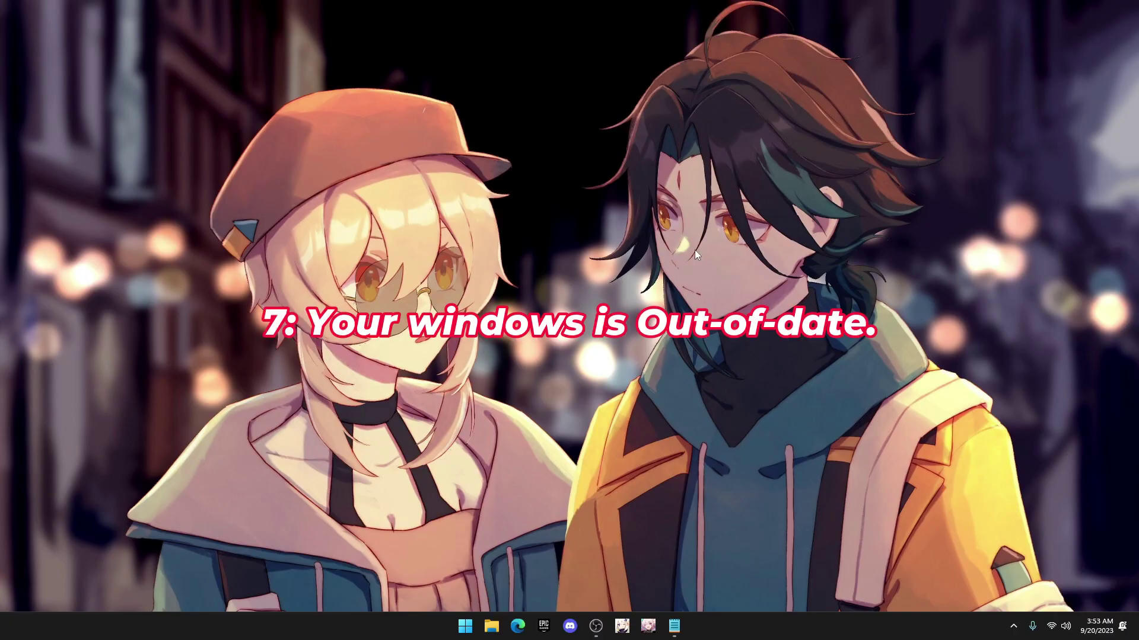
right_click(606, 150)
click(646, 205)
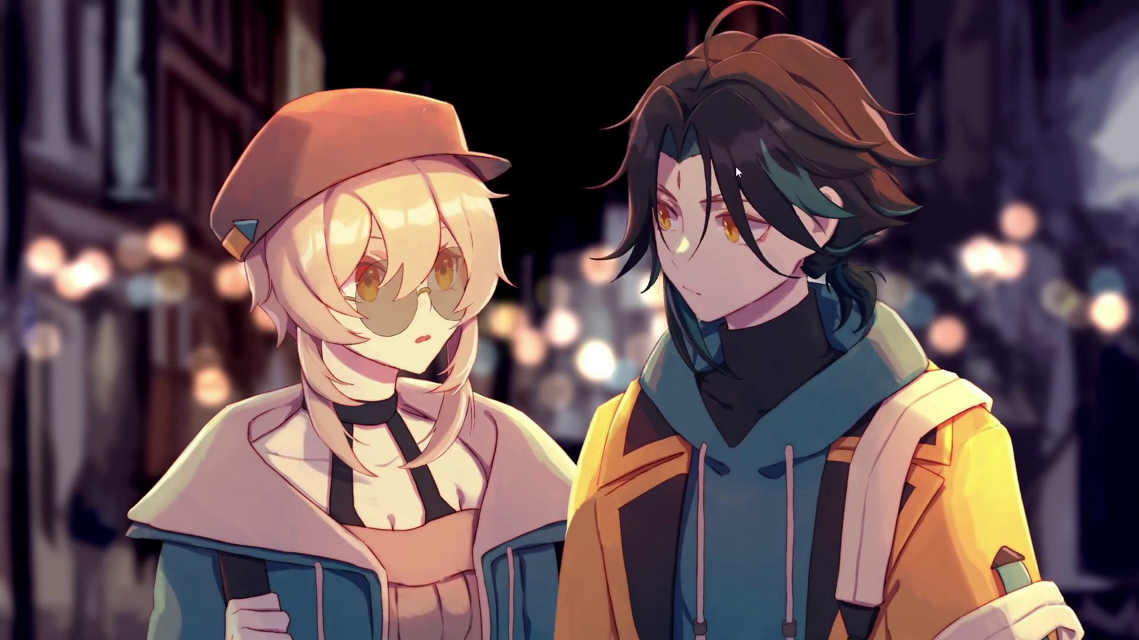
Step: Search Windows for Check for updates, open the Windows Update settings and start an update check
click(465, 625)
click(468, 205)
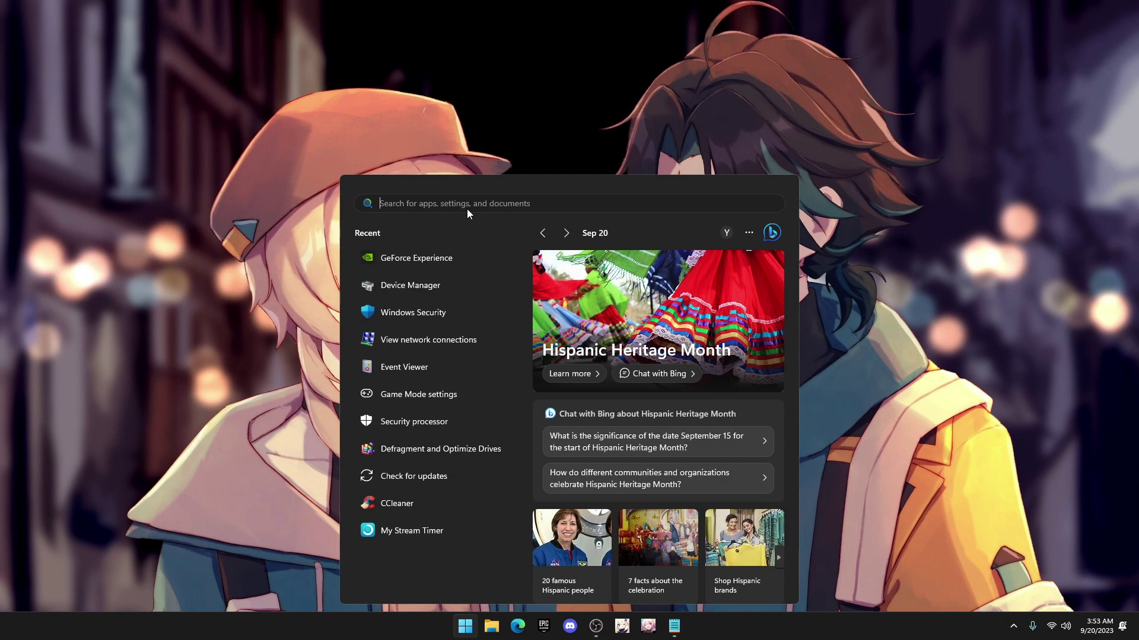
text(check)
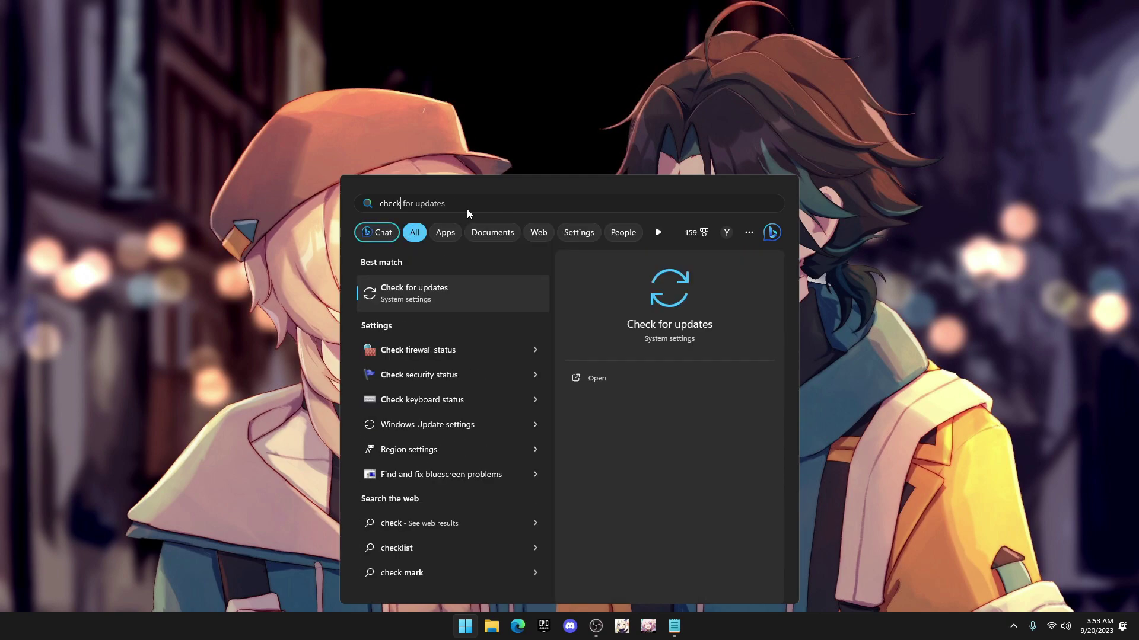
click(481, 294)
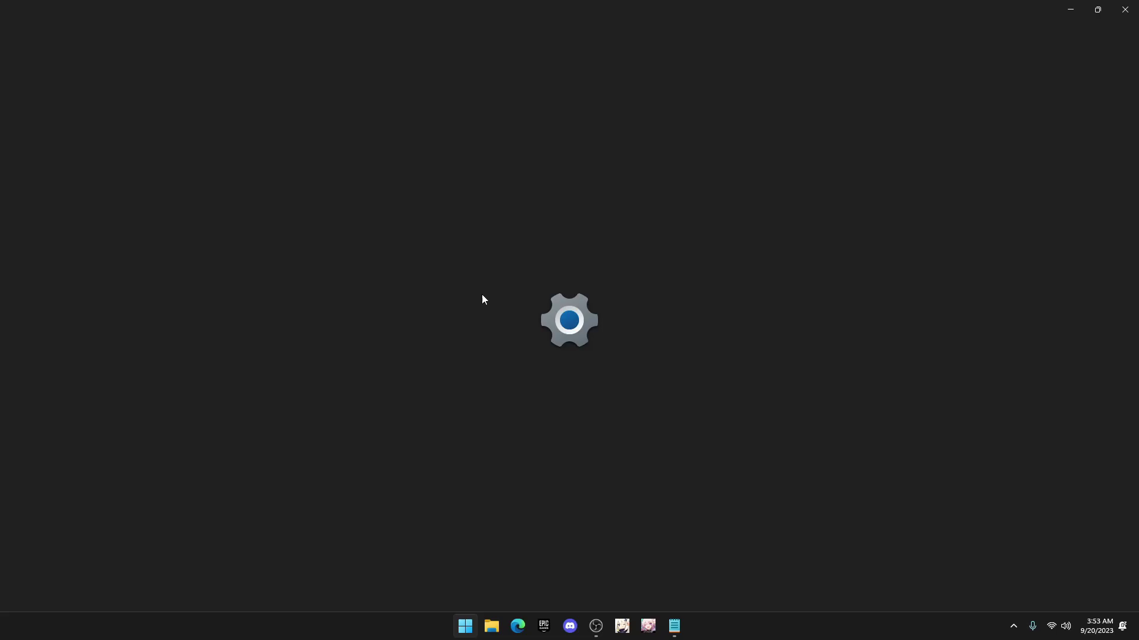
click(915, 99)
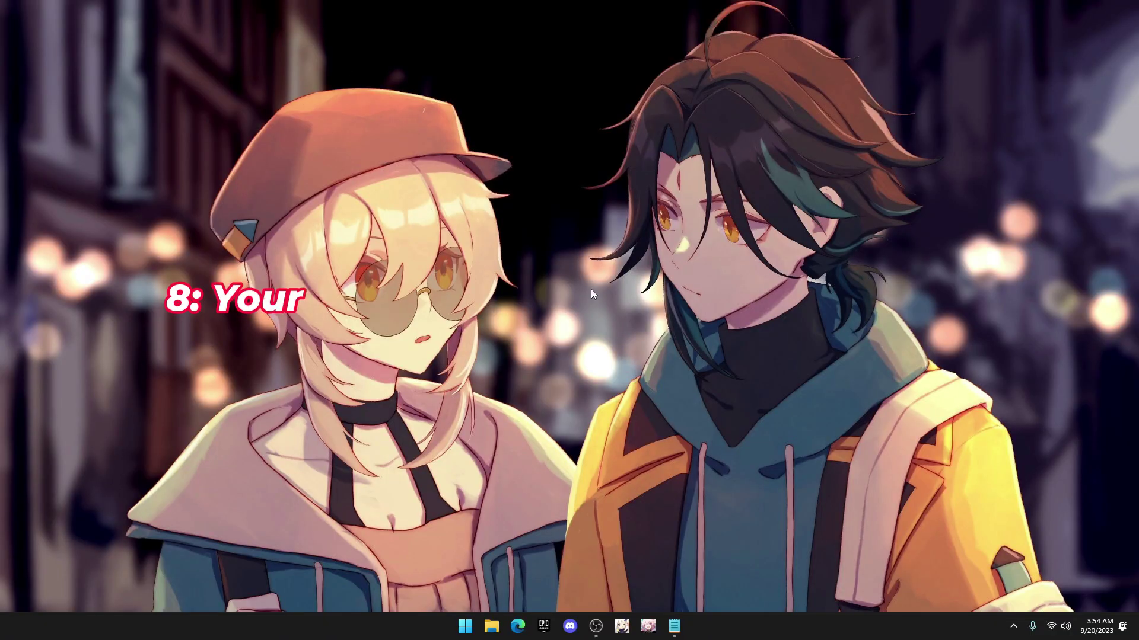
right_click(591, 290)
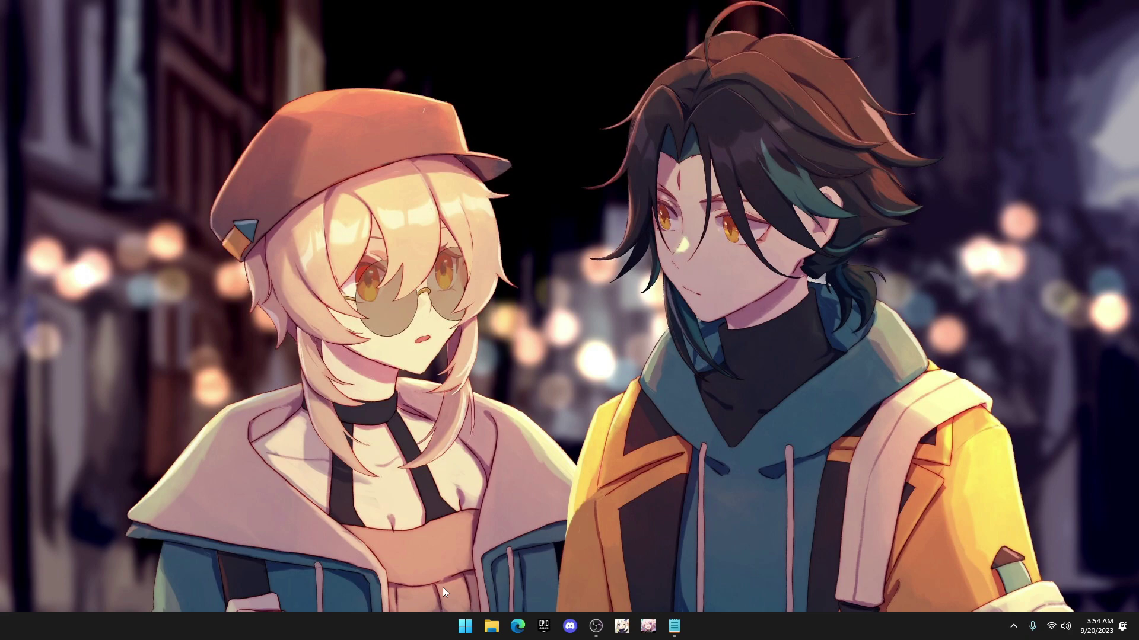
Step: Find and open Game Mode settings through Windows search, then toggle Game Mode
click(466, 629)
click(490, 206)
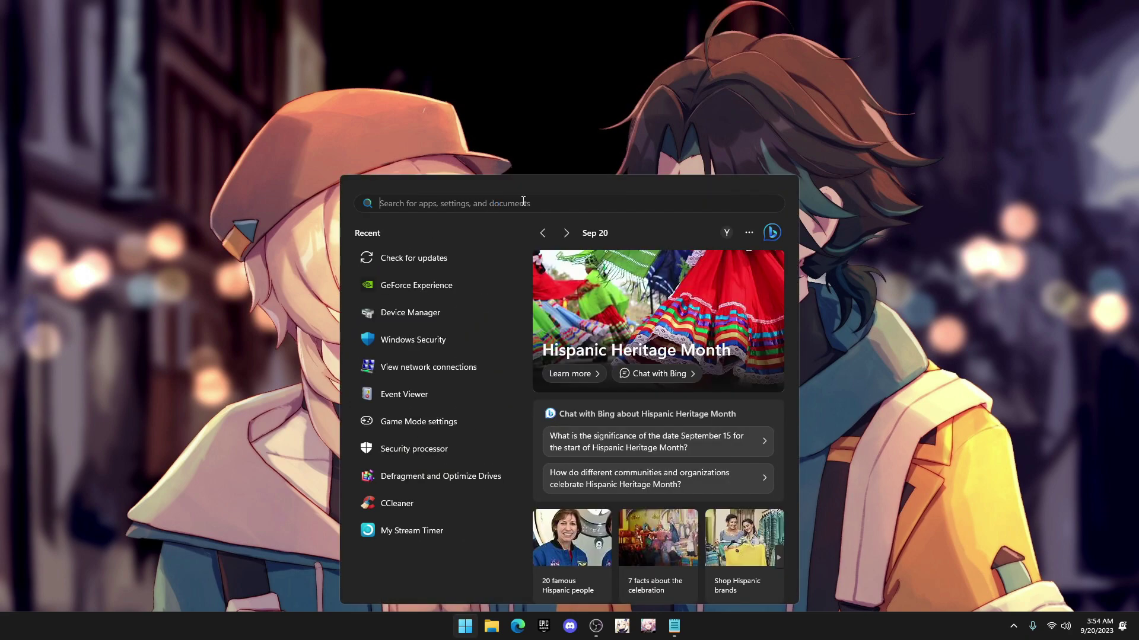
text(gami)
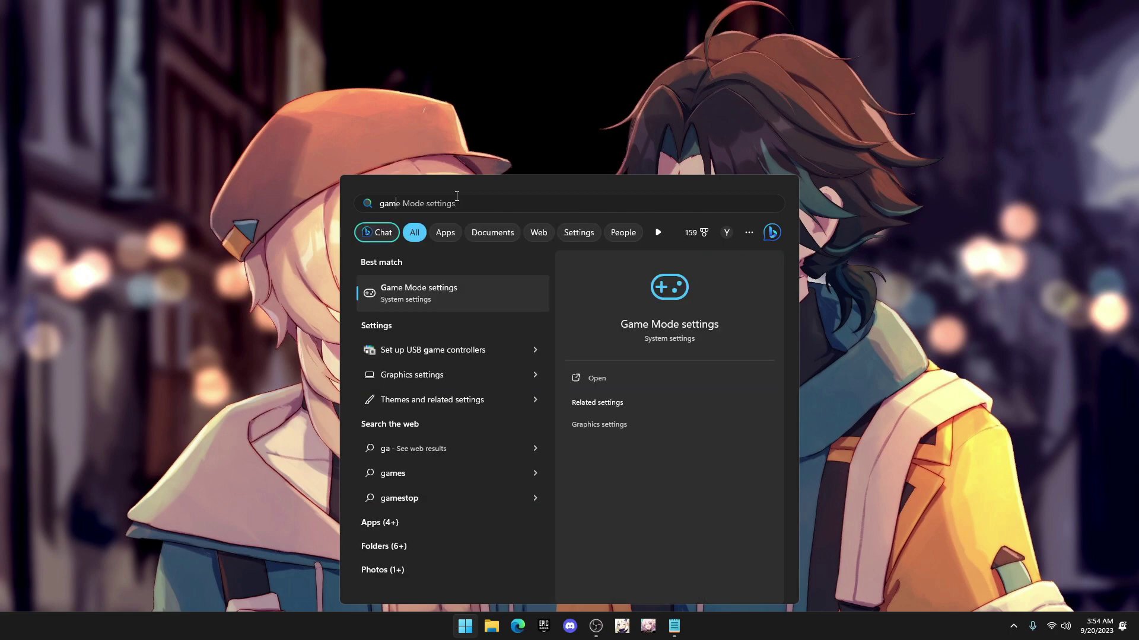
click(456, 298)
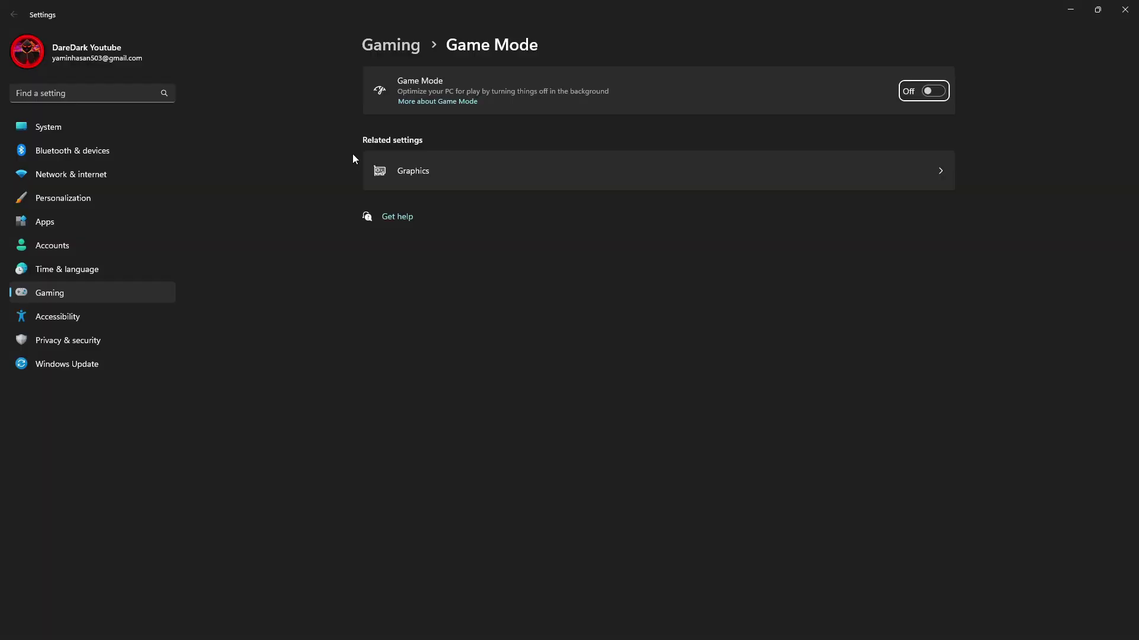
click(937, 92)
click(940, 95)
Step: Go to the related Graphics settings, open the graphics preference for Apex Legends and save it
click(916, 170)
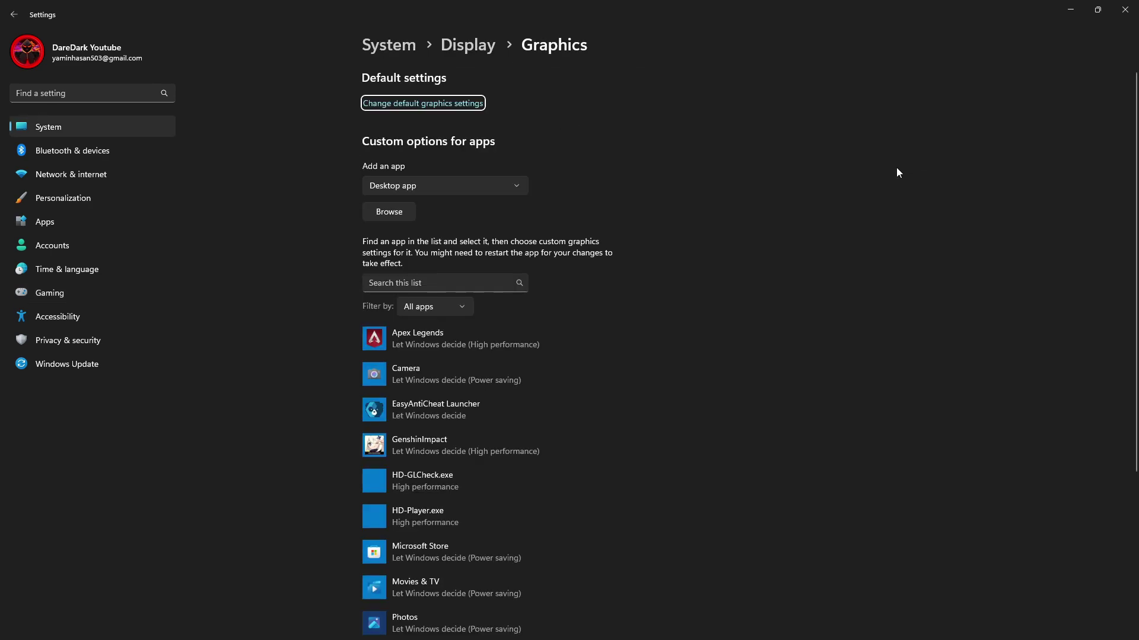
click(453, 344)
click(523, 386)
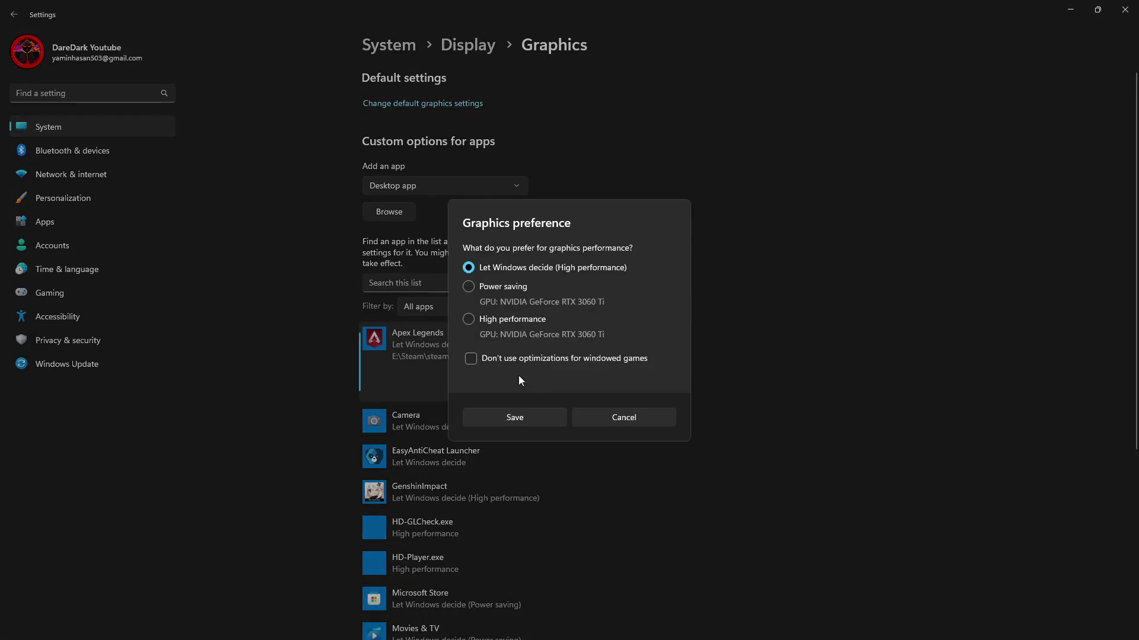
click(528, 421)
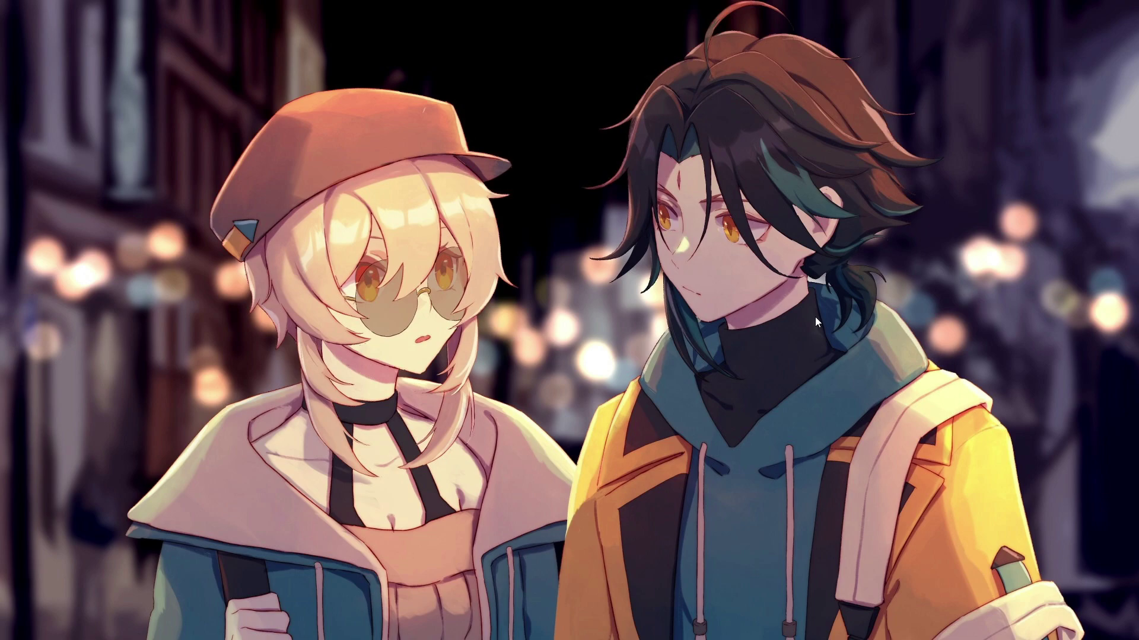
Step: Open NVIDIA Control Panel on the Adjust Image Settings with Preview page
right_click(504, 219)
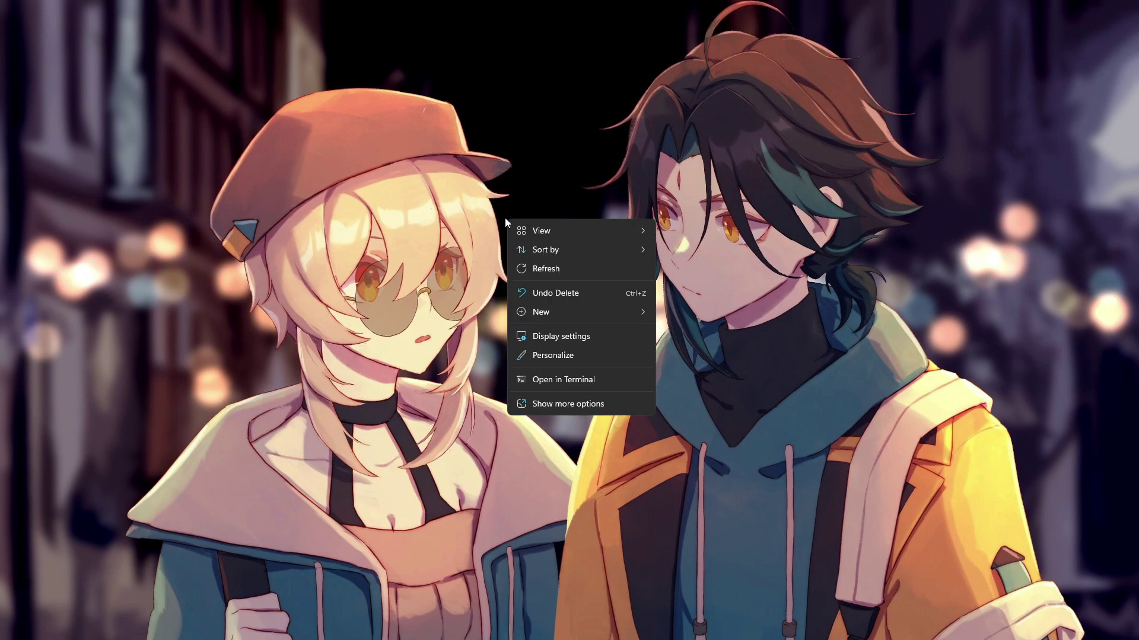
click(602, 398)
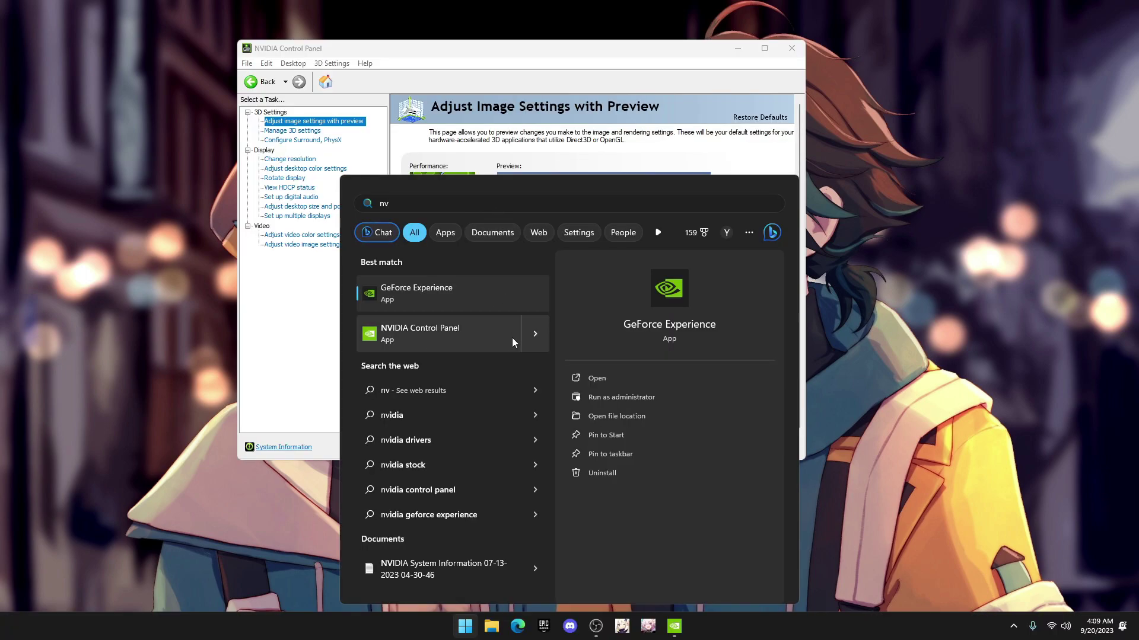
click(1014, 627)
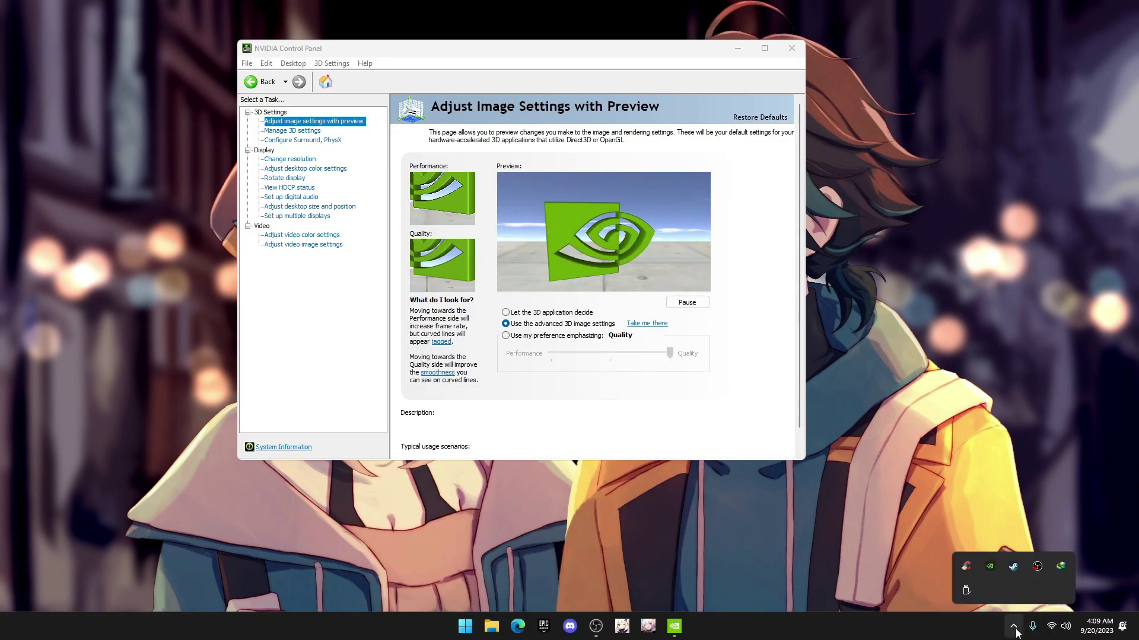
right_click(989, 566)
click(1097, 578)
Step: Select Use the advanced 3D image settings for image rendering and go to the Manage 3D settings page
click(505, 313)
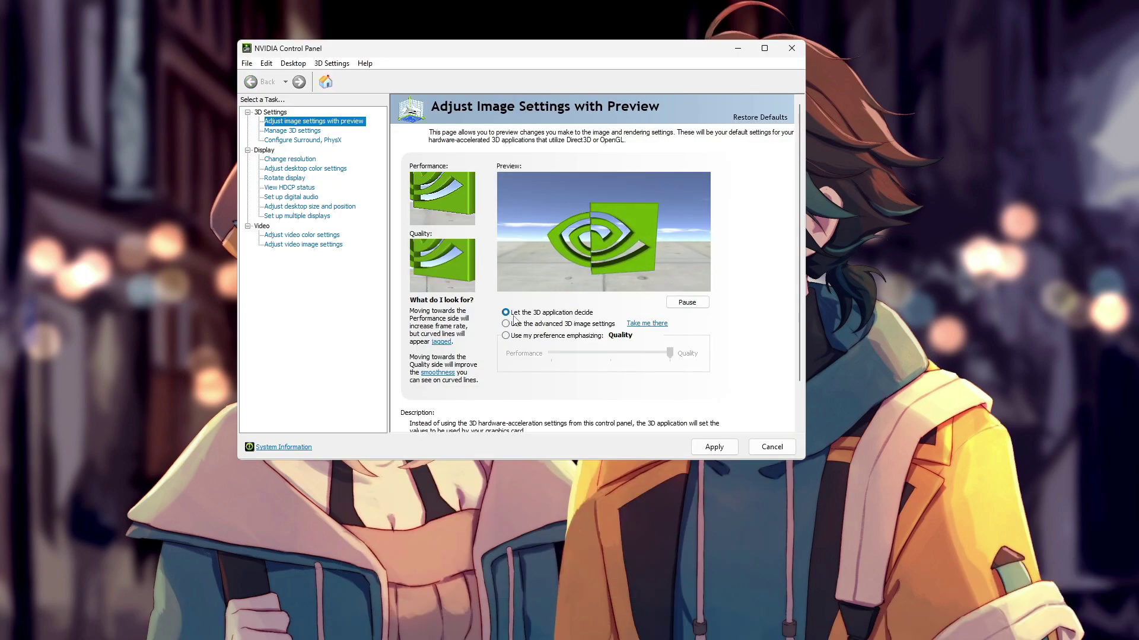
click(506, 324)
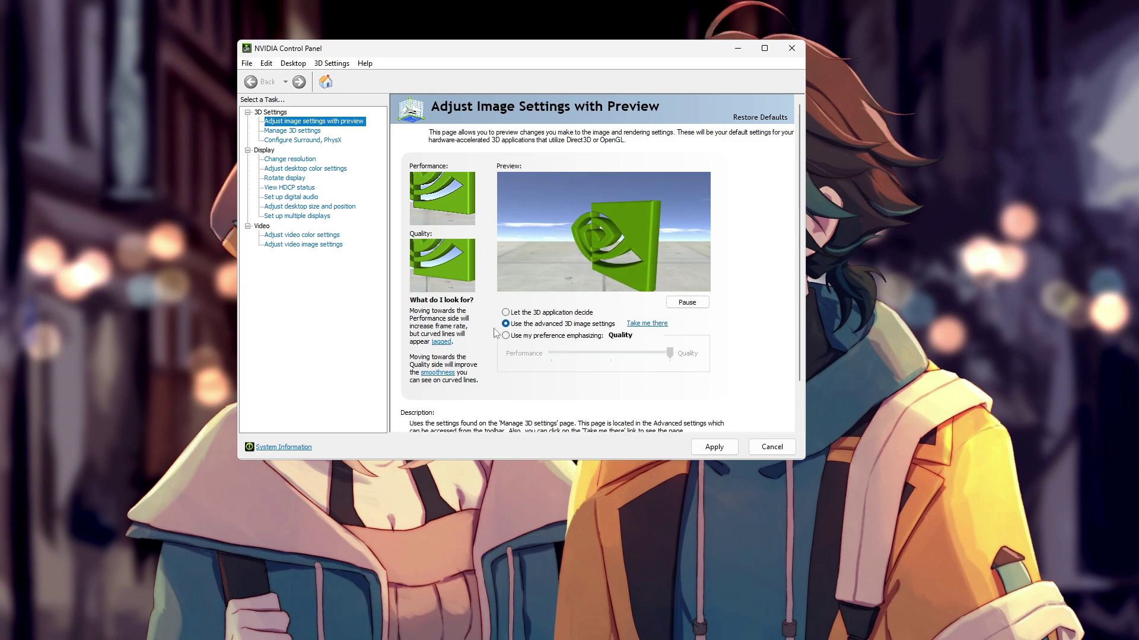
key(super+Up)
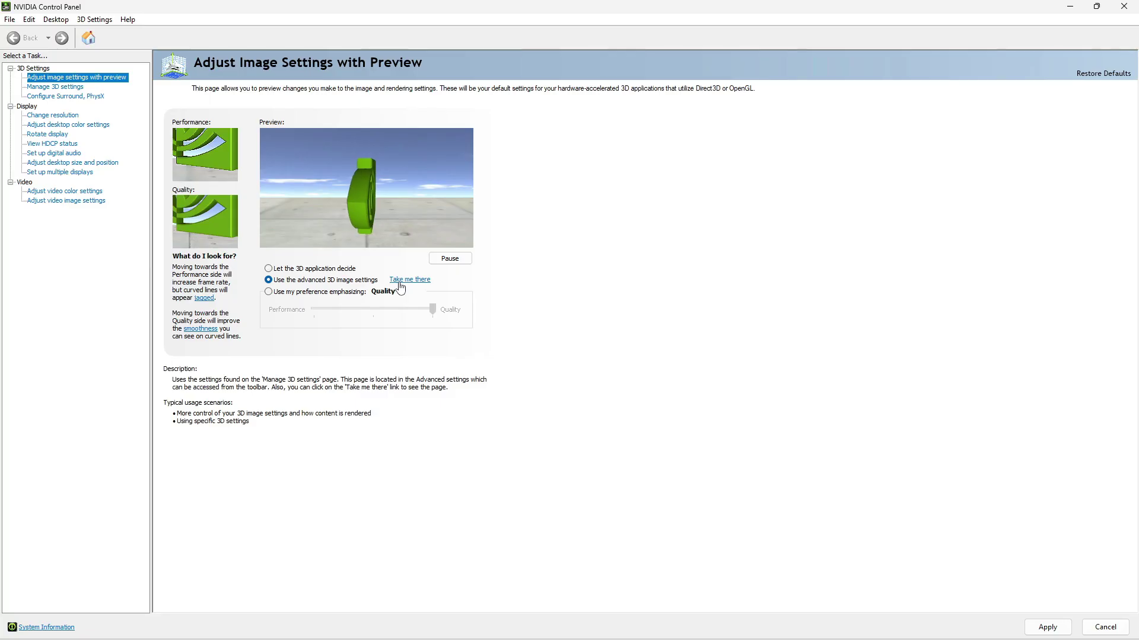
click(401, 283)
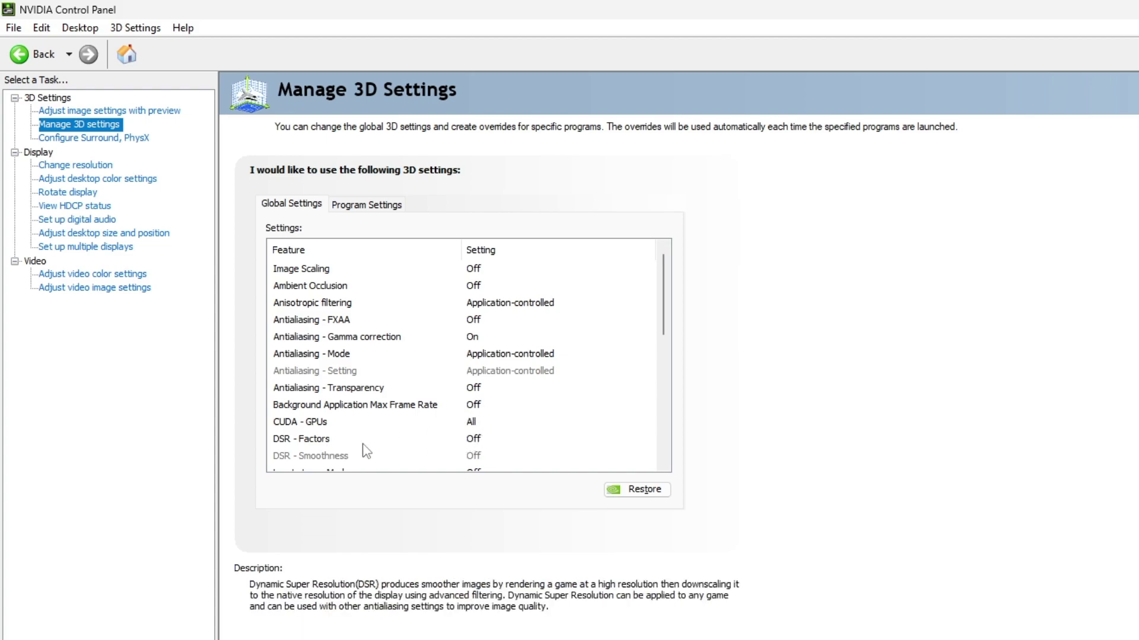
Step: Set Low Latency Mode to Off in the global 3D settings
drag(663, 323, 663, 376)
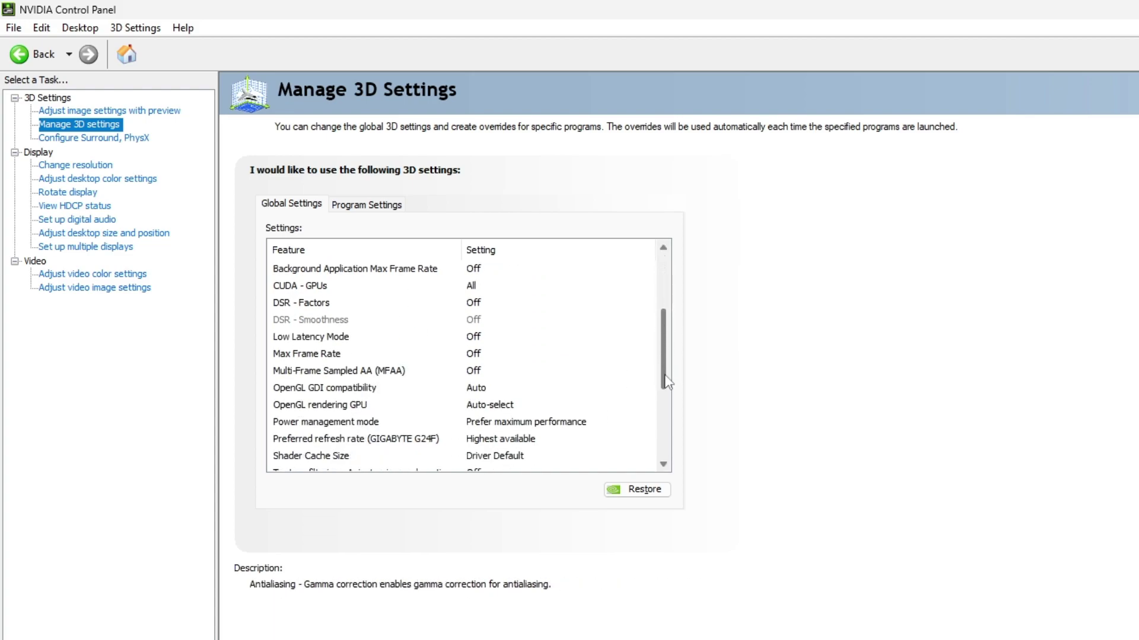
click(515, 337)
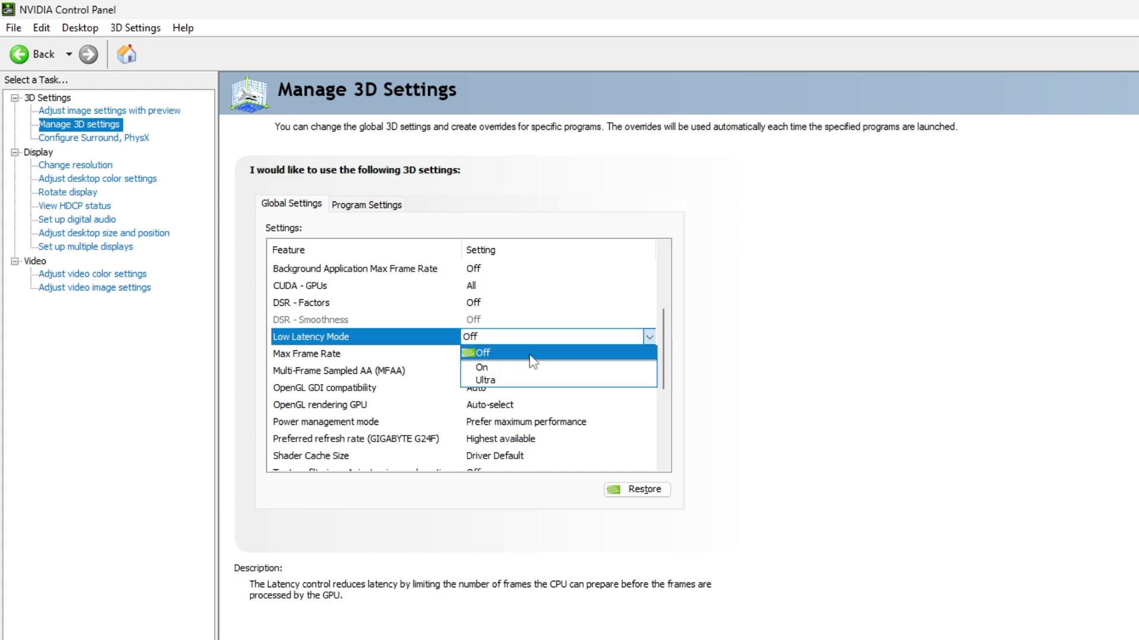
click(532, 354)
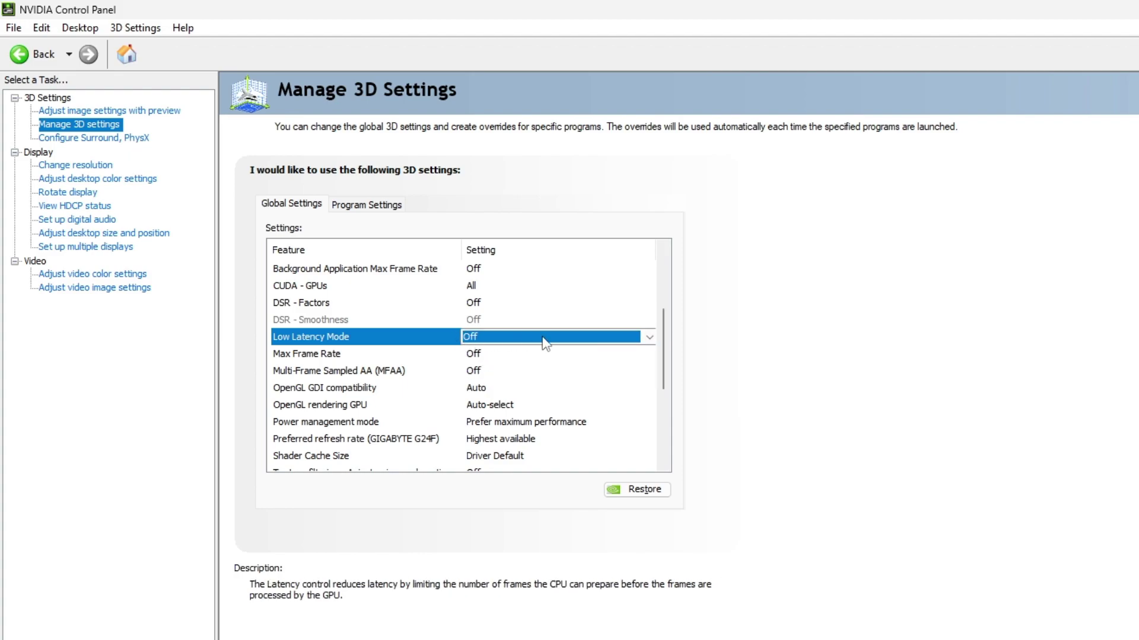
Step: Set Power management mode to Prefer maximum performance, then select the Preferred refresh rate setting for the GIGABYTE G24F
scroll(660, 340, down, 2)
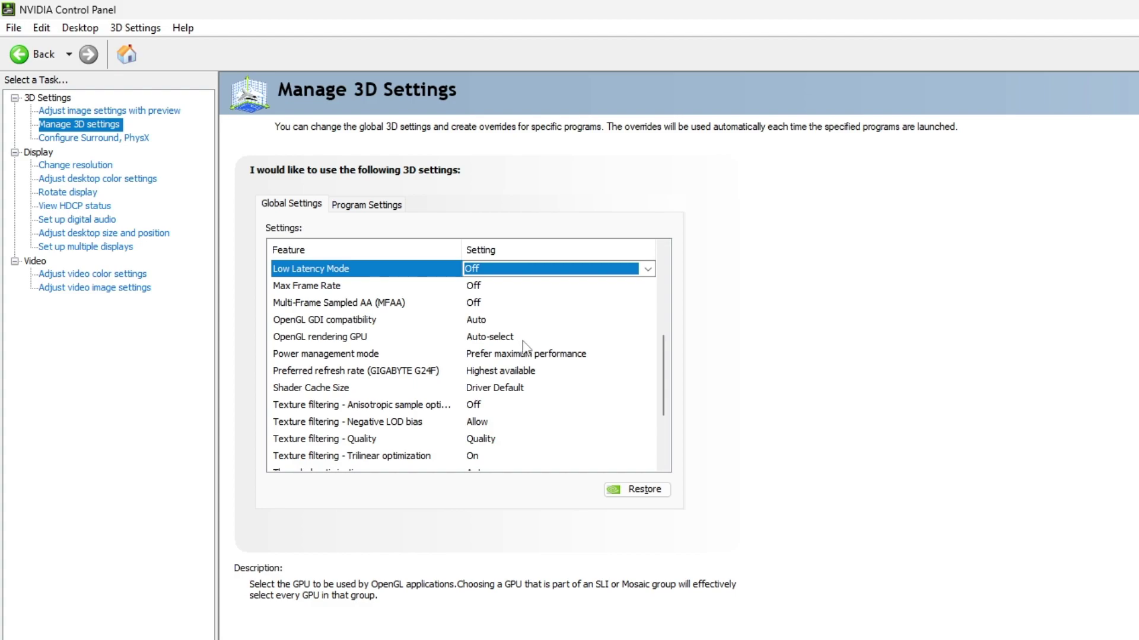
click(473, 359)
click(516, 357)
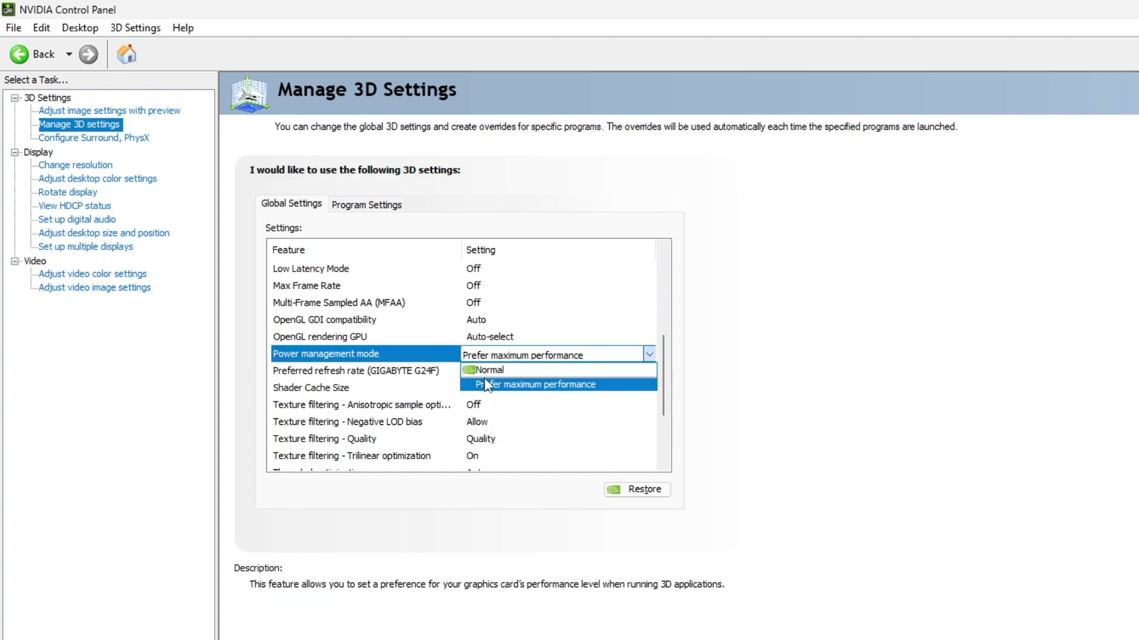
click(562, 386)
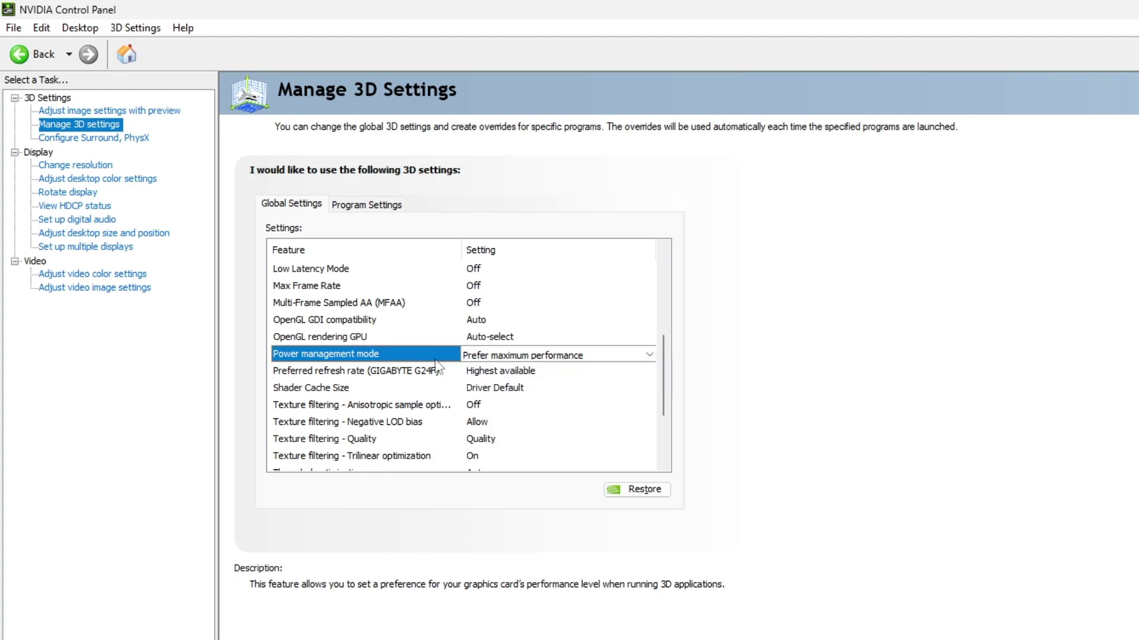
click(485, 374)
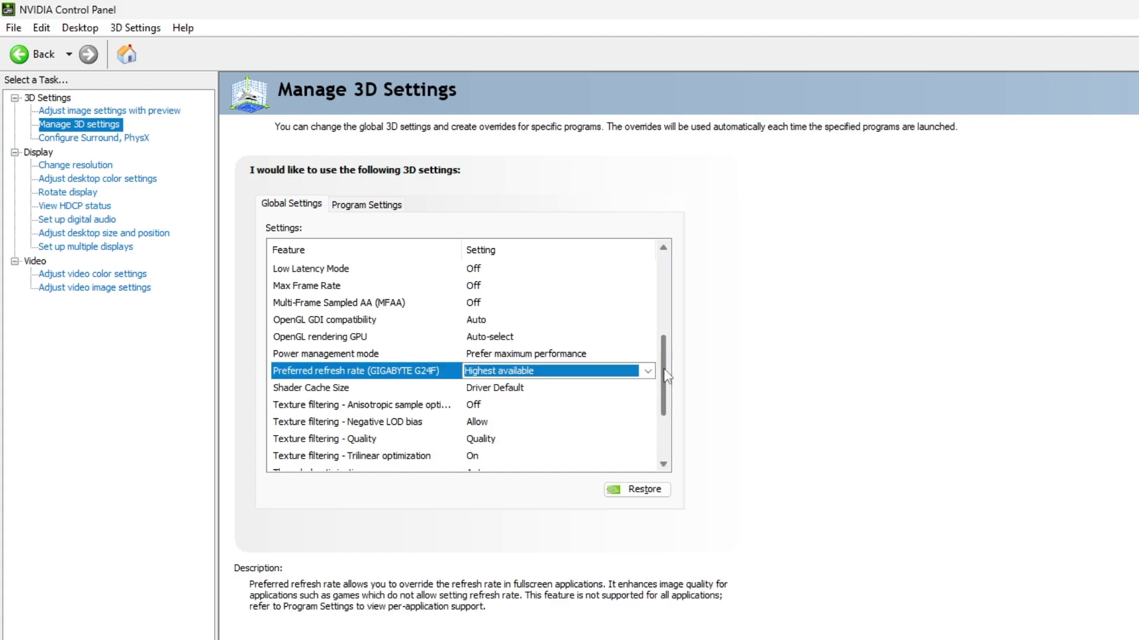
Step: Look through the Shader Cache Size options and leave it on Driver Default
scroll(668, 408, down, 2)
click(402, 290)
click(549, 287)
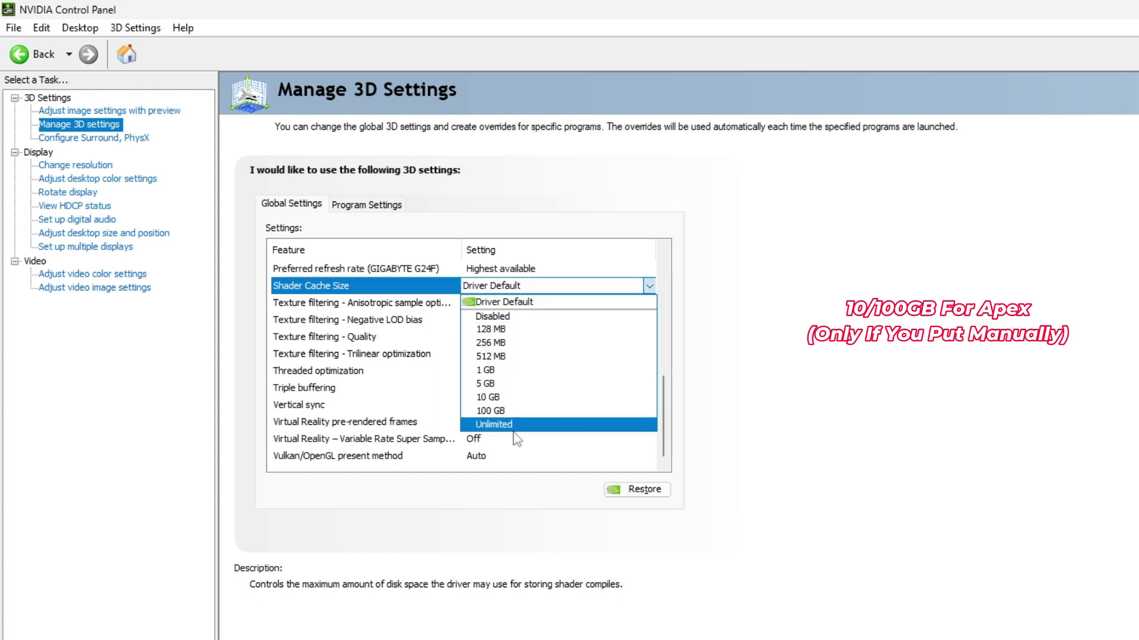
click(454, 319)
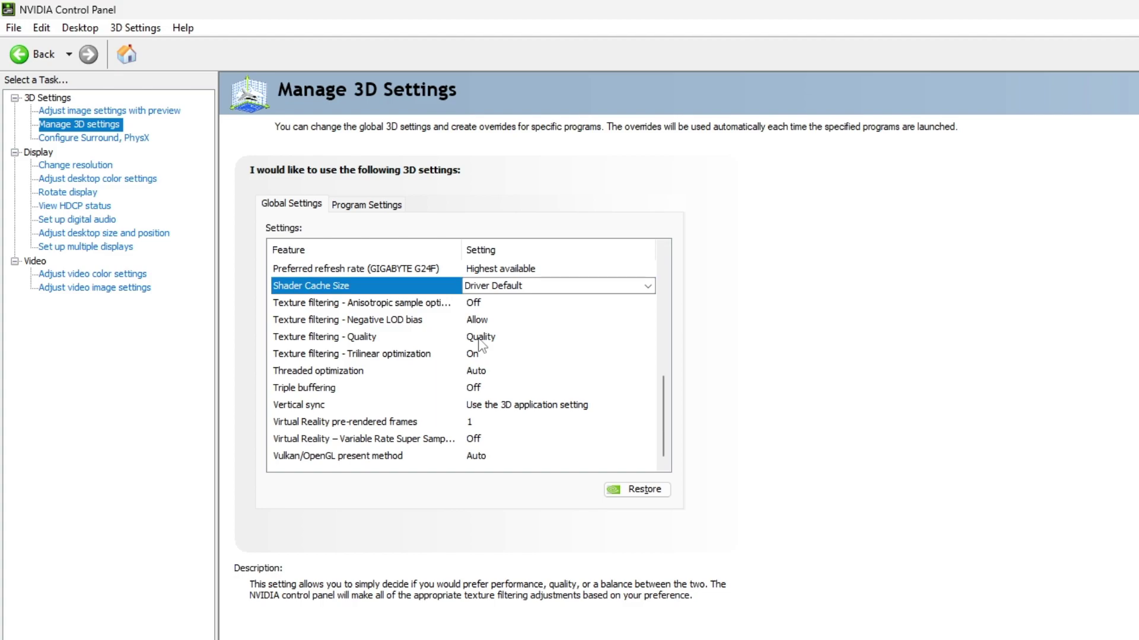
Step: Set Texture filtering - Quality to Quality in the global 3D settings
click(504, 337)
click(503, 337)
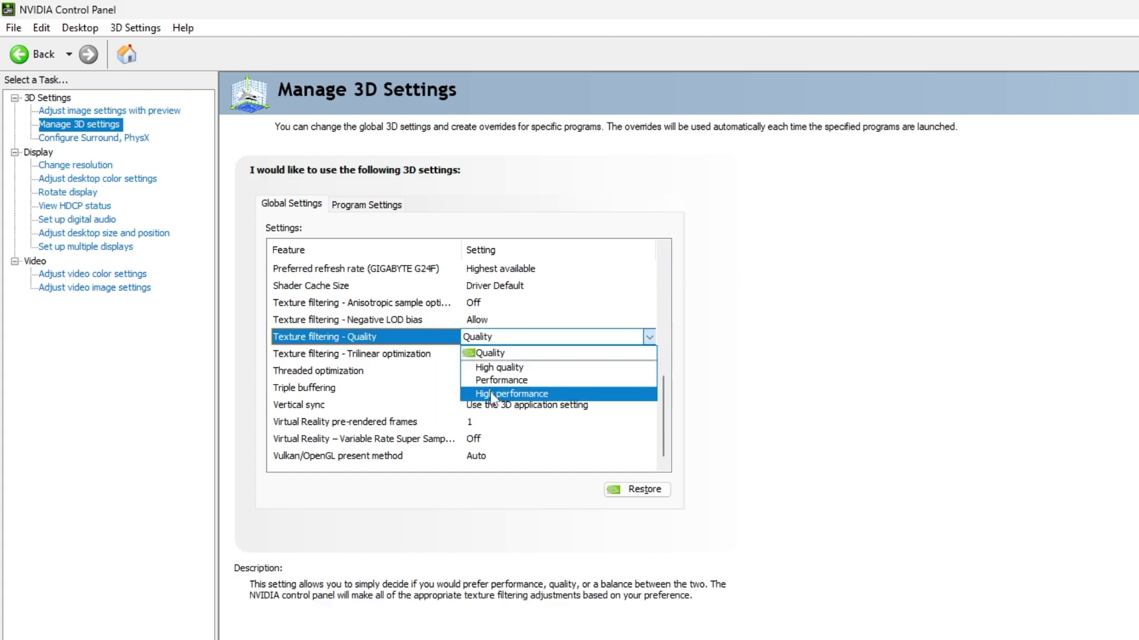
click(497, 352)
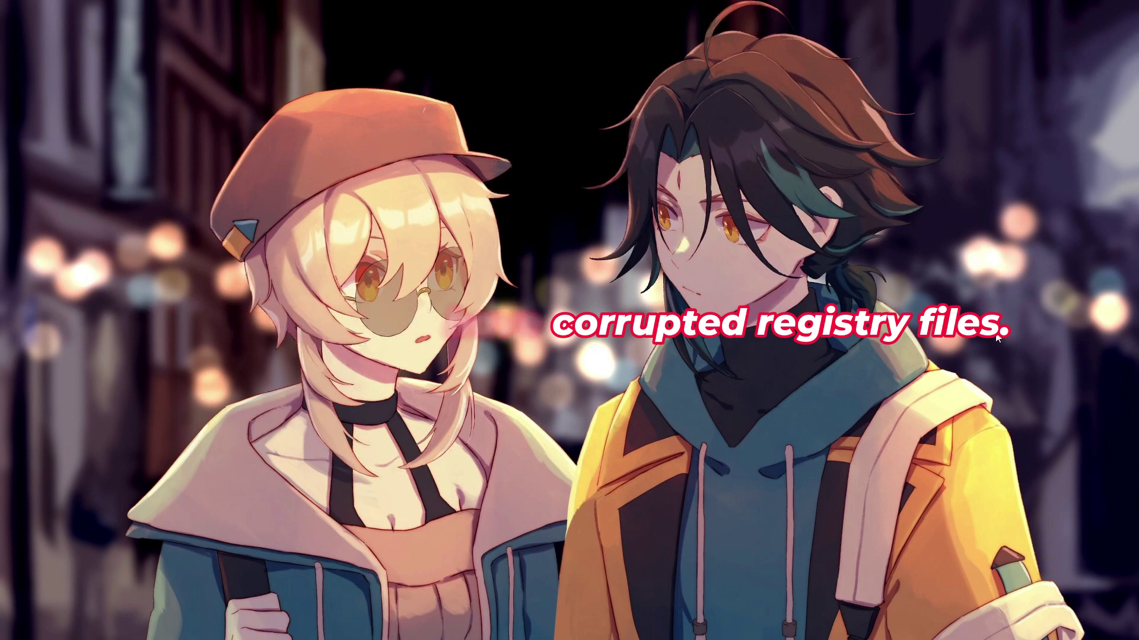
click(530, 626)
text(ccl)
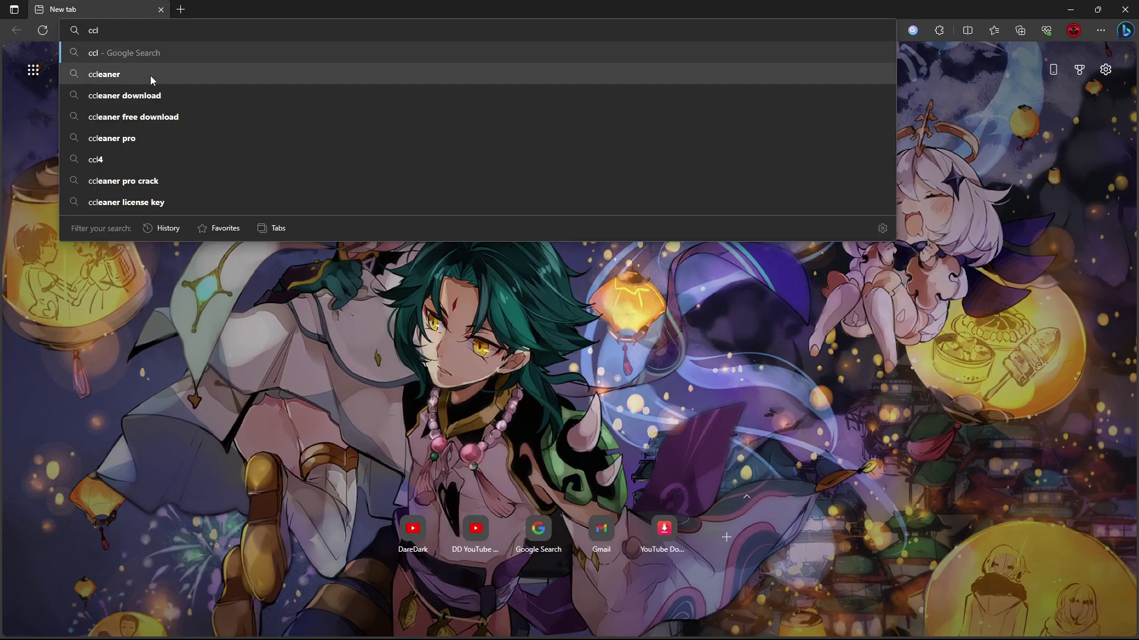
click(151, 76)
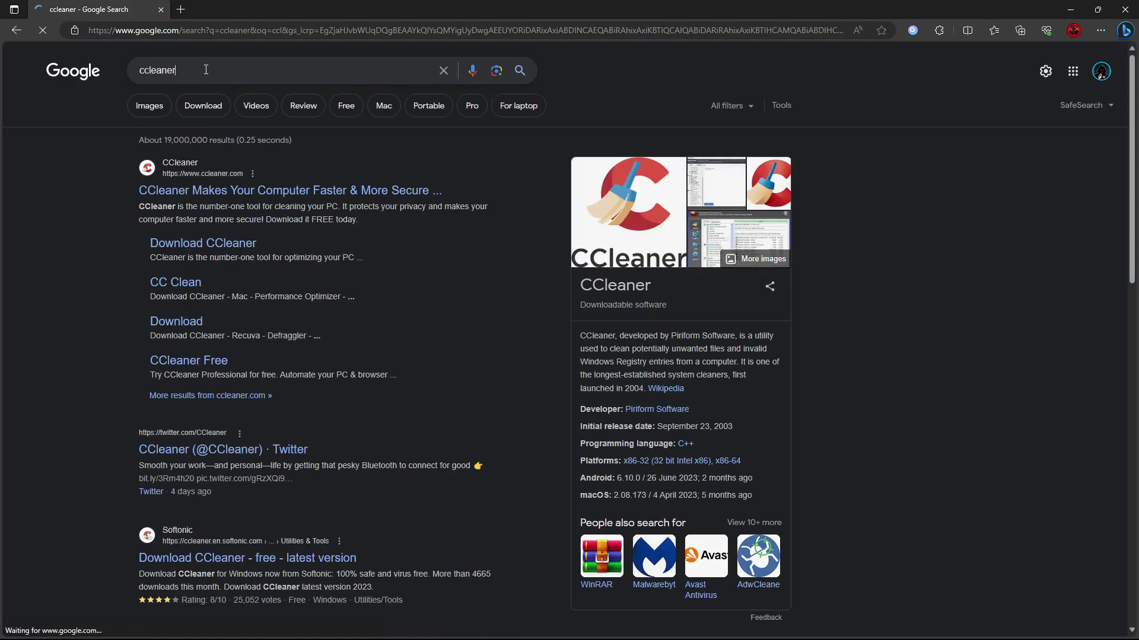
click(186, 192)
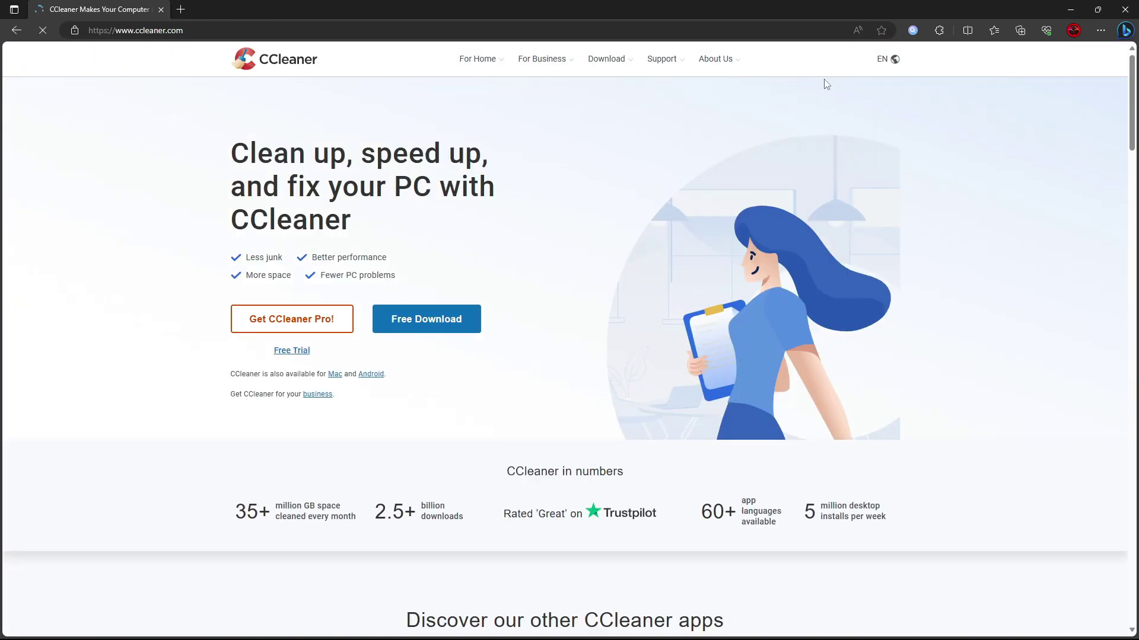
click(447, 323)
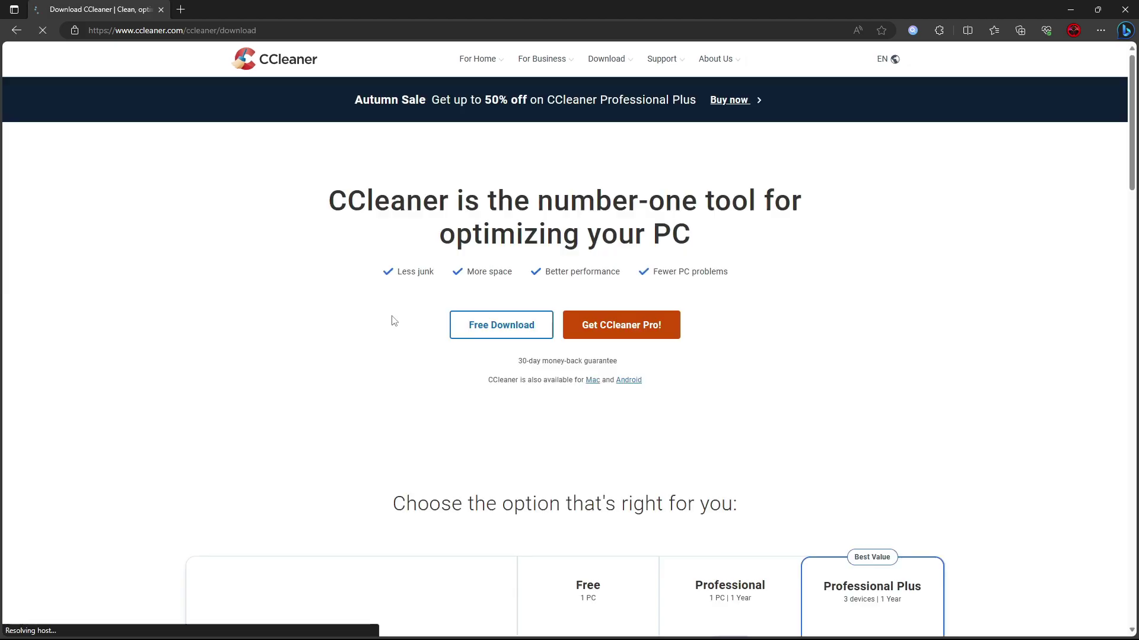
Step: Start the CCleaner Free download, then switch to CCleaner, scan the registry for issues and maximize the window
click(515, 335)
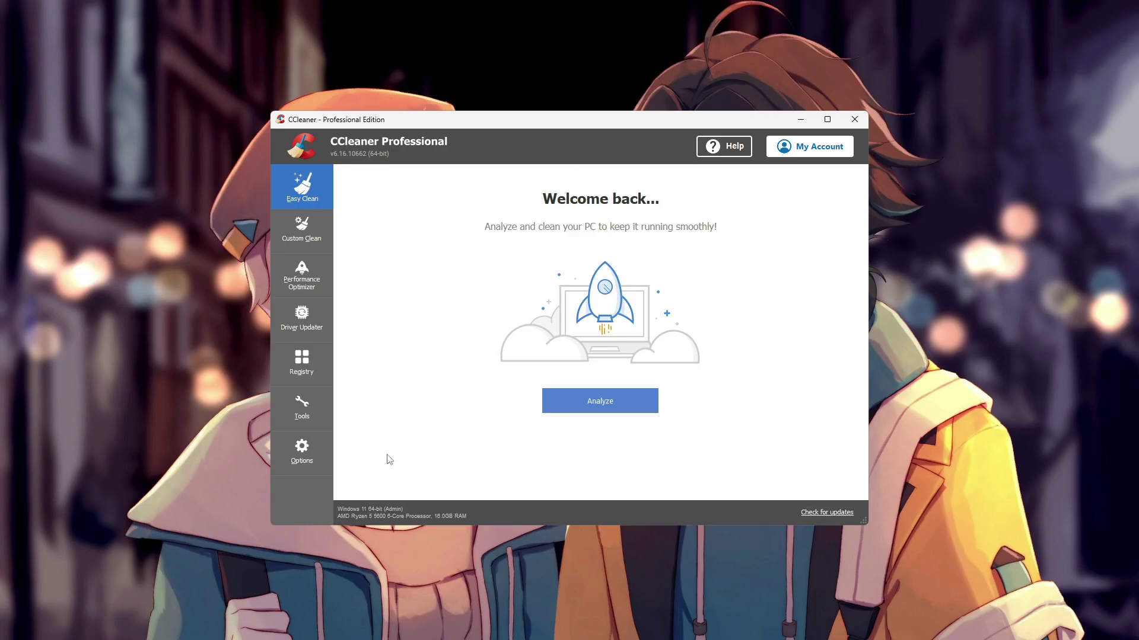
click(311, 358)
click(530, 484)
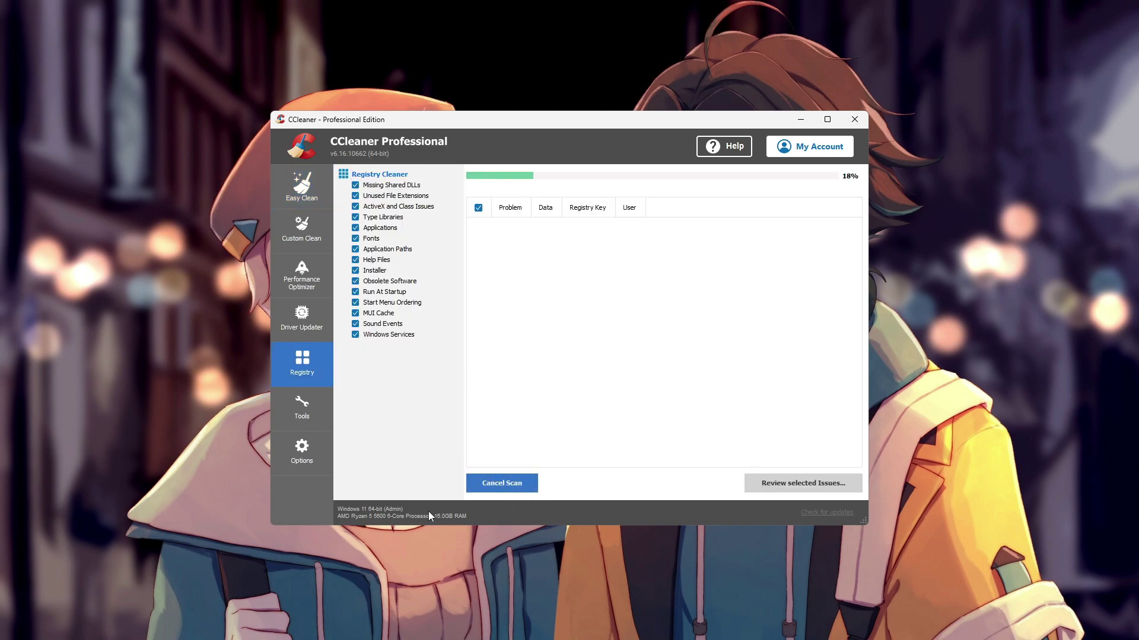
double_click(670, 120)
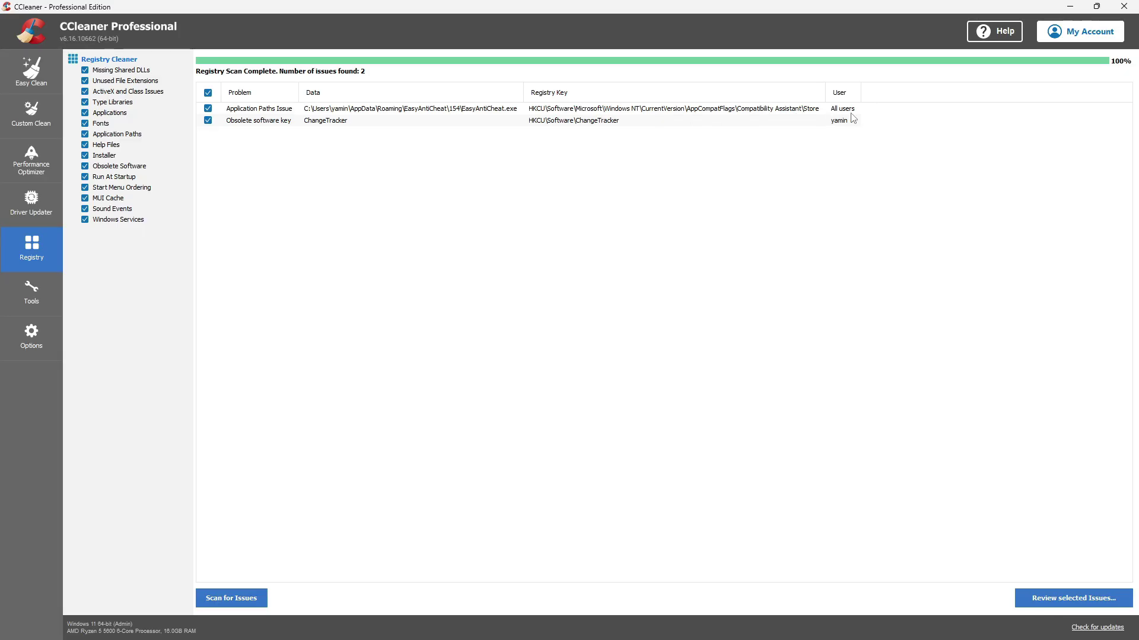
Step: Review the selected registry issues, save a registry backup as cc_20230920_035801 in Documents, and fix all selected issues
click(271, 111)
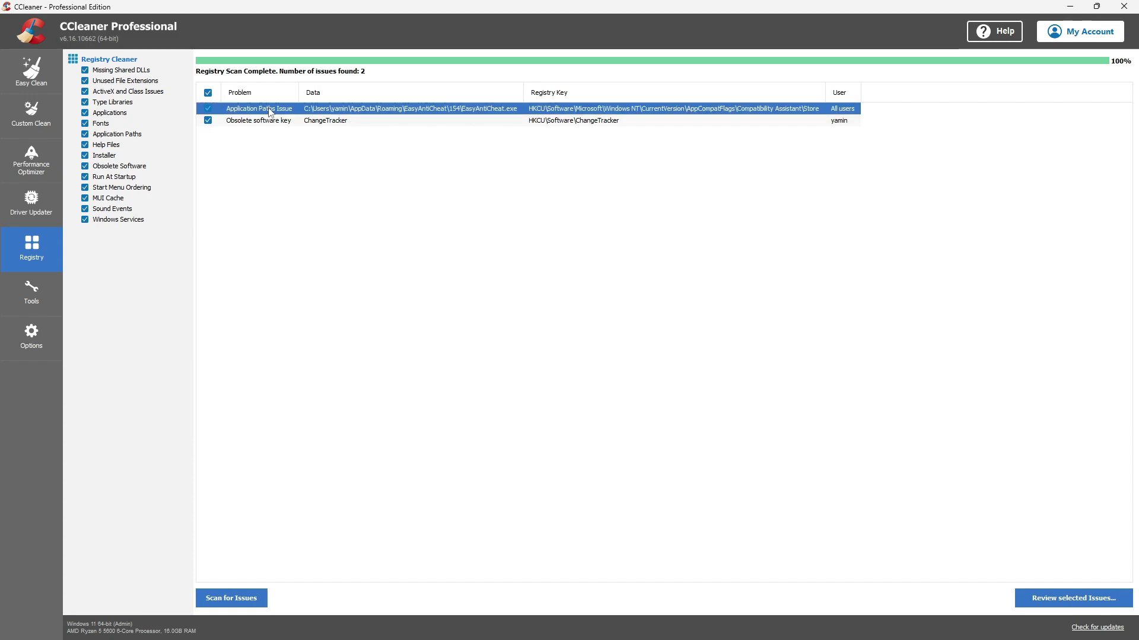
click(358, 122)
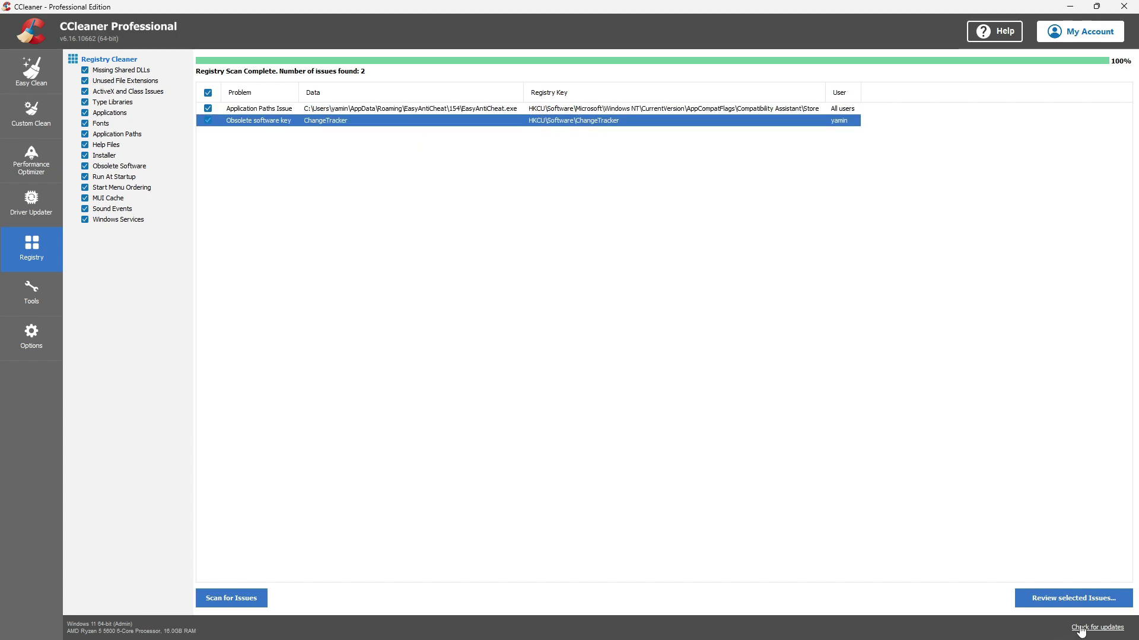
click(1067, 598)
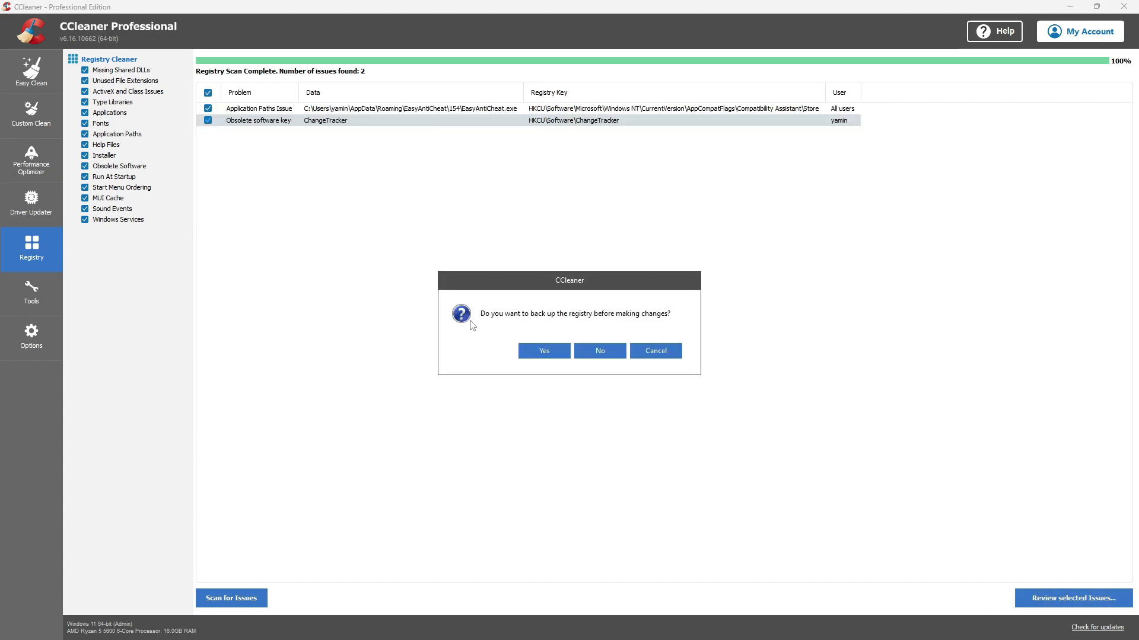
click(542, 352)
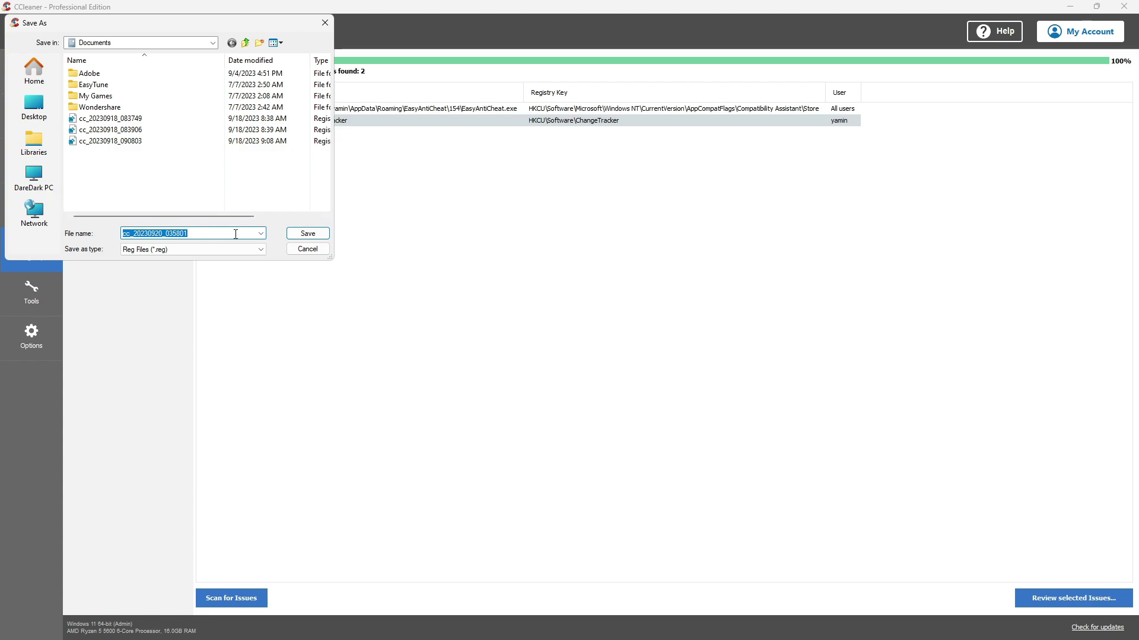
click(308, 234)
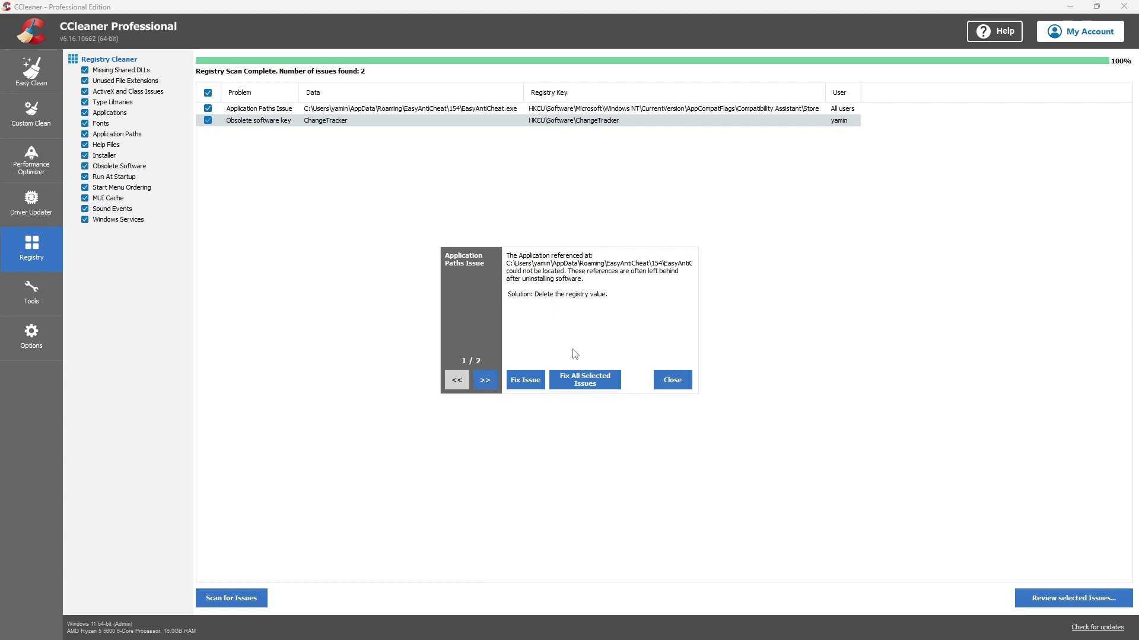
click(593, 380)
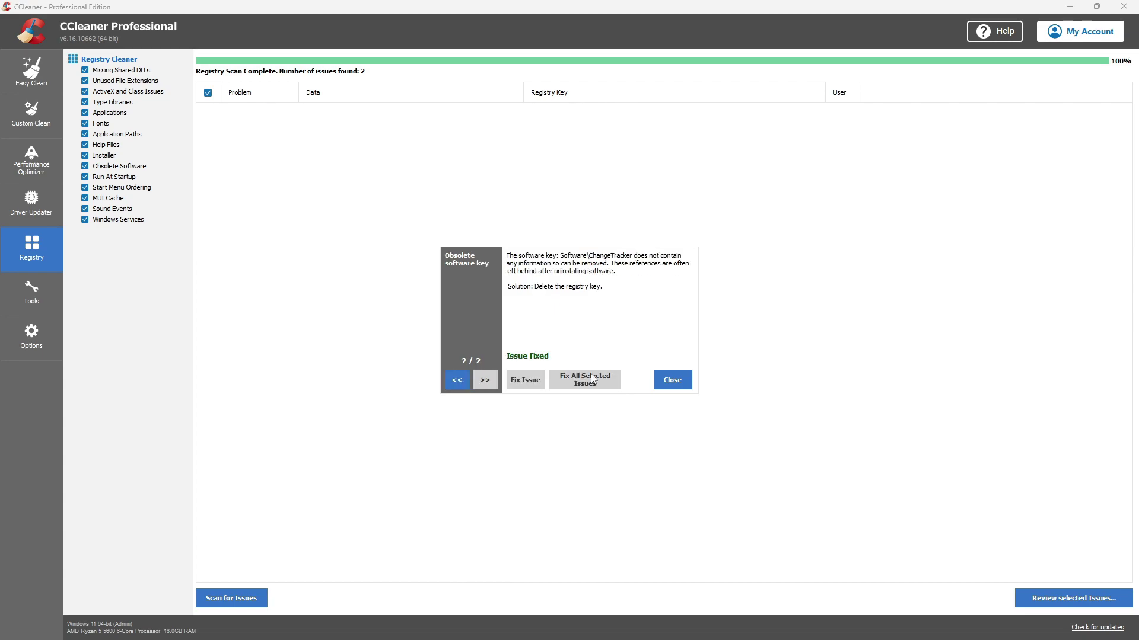
click(682, 380)
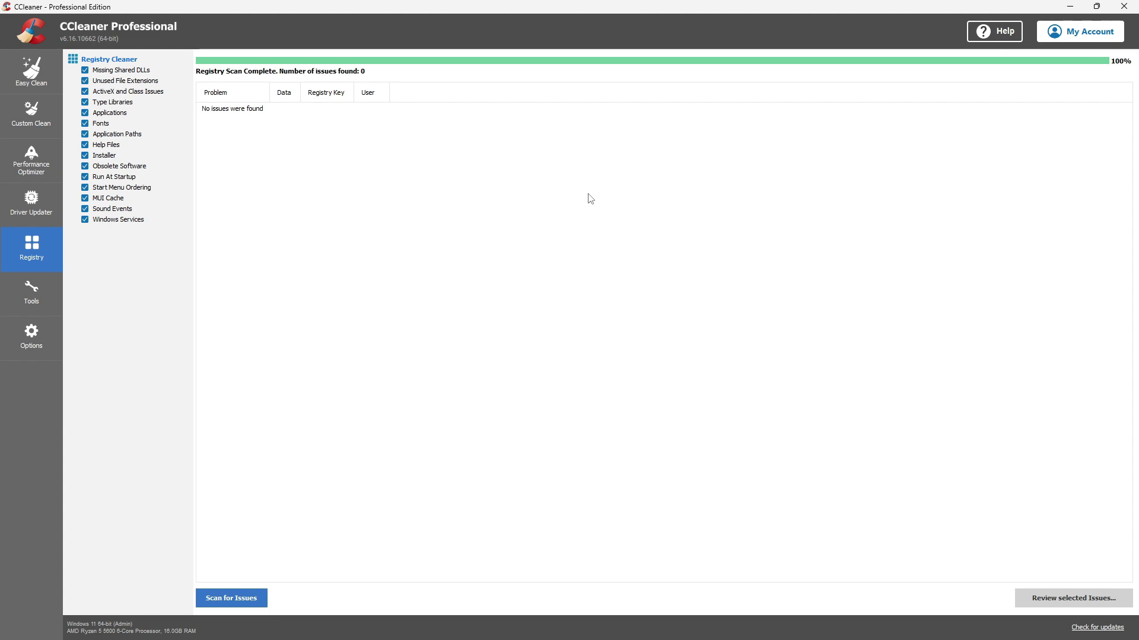
Step: Check the Windows items in Custom Clean, analyze them with the existing selection and run the cleaner
click(29, 122)
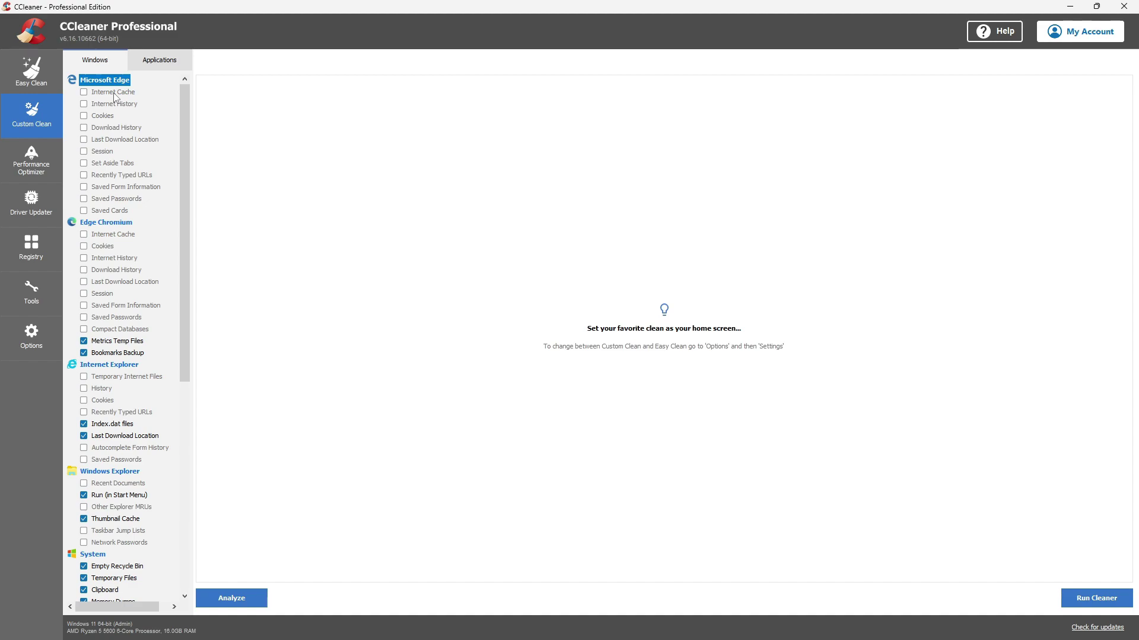
click(92, 94)
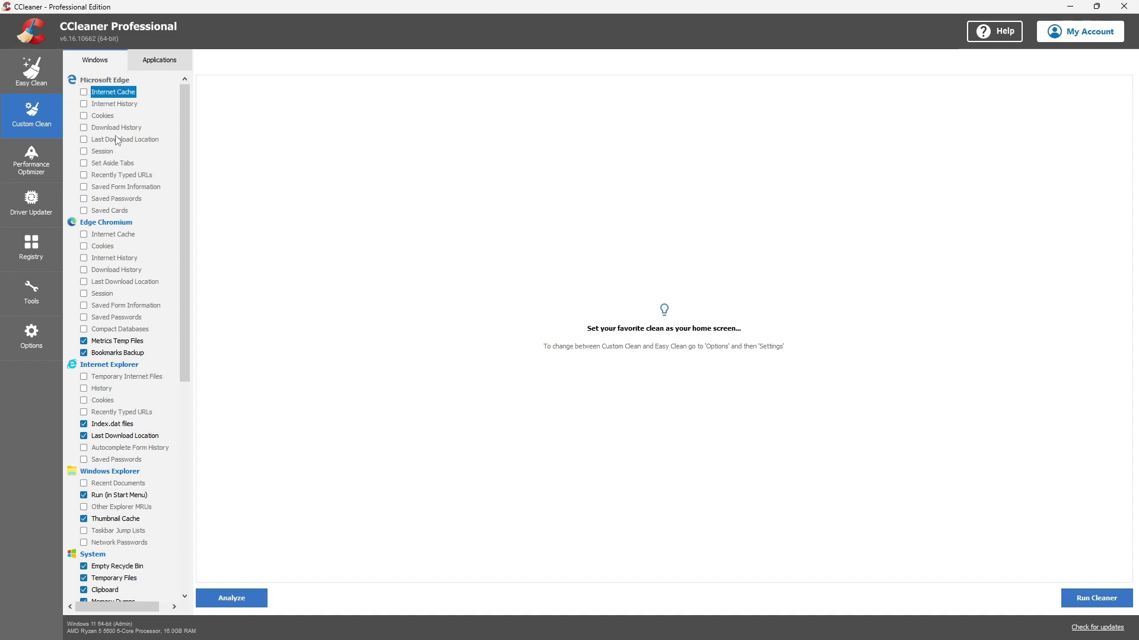
scroll(124, 308, down, 1)
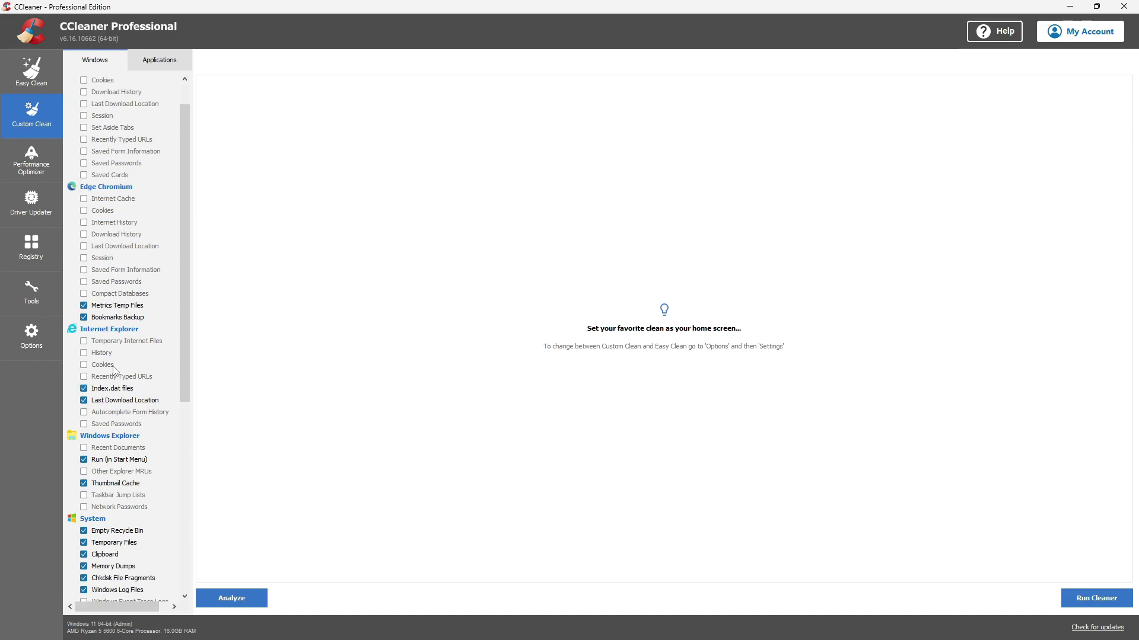
scroll(124, 308, down, 4)
scroll(131, 268, down, 4)
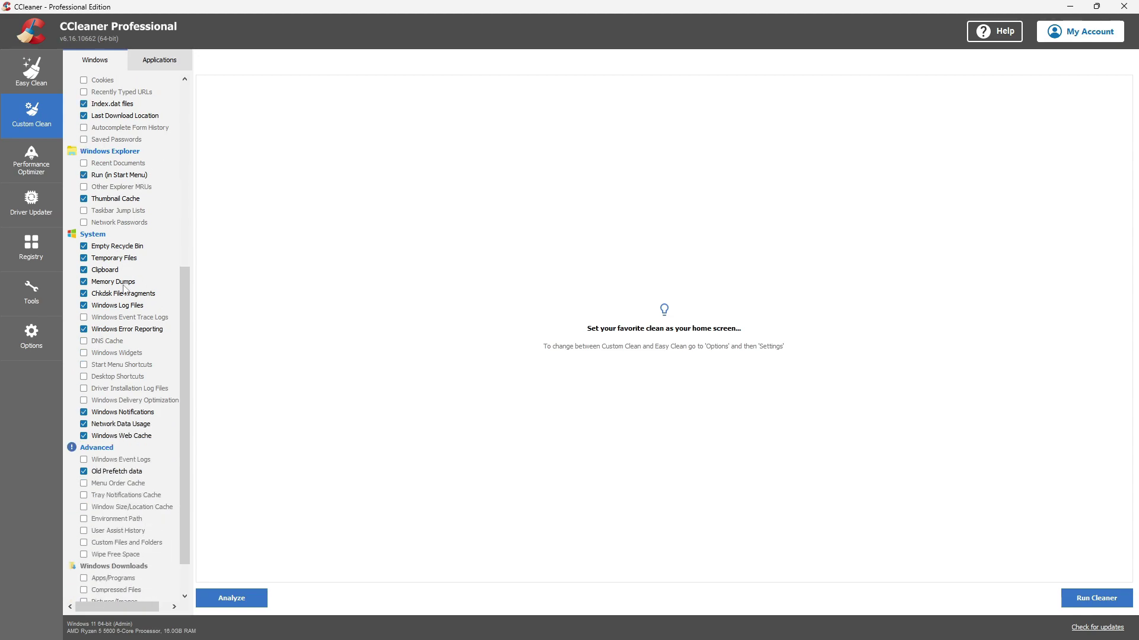
scroll(142, 375, down, 2)
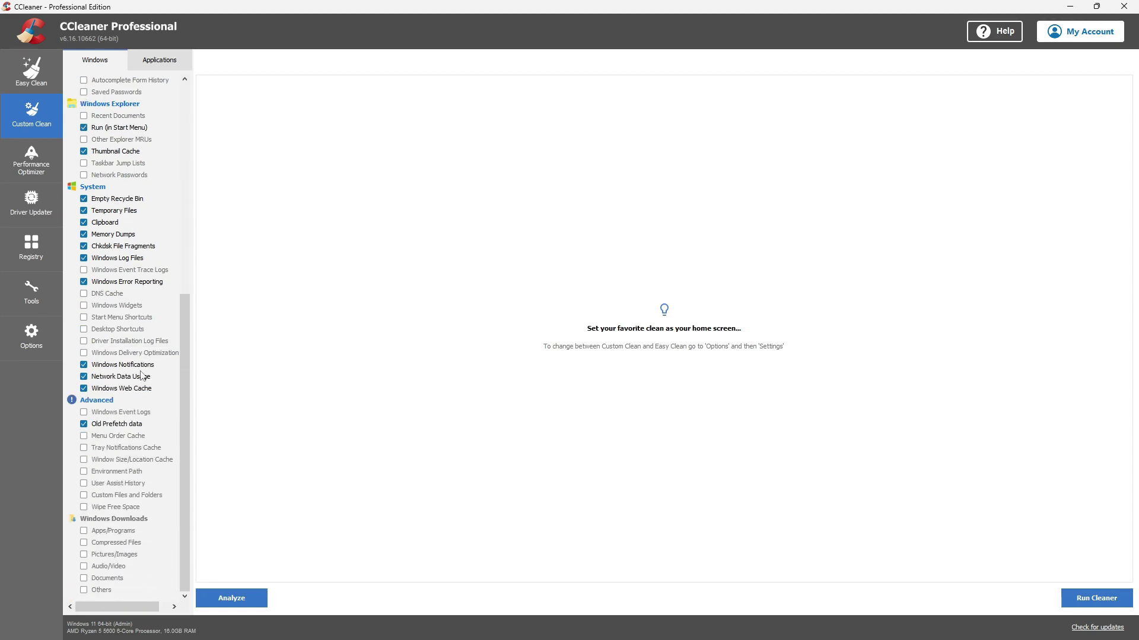
click(225, 600)
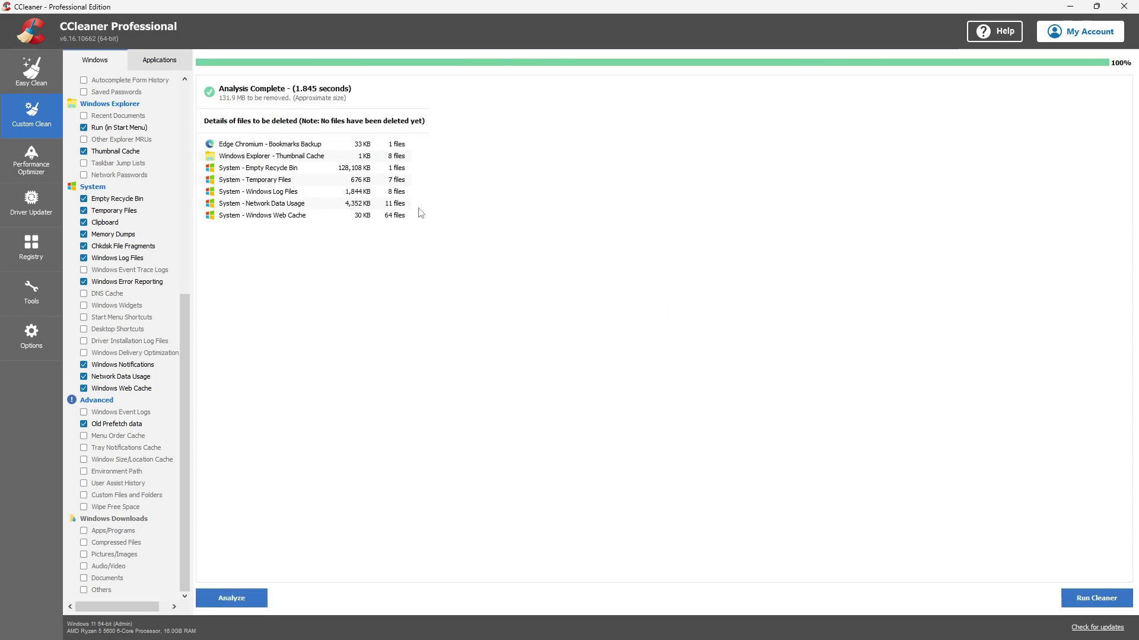
click(1096, 599)
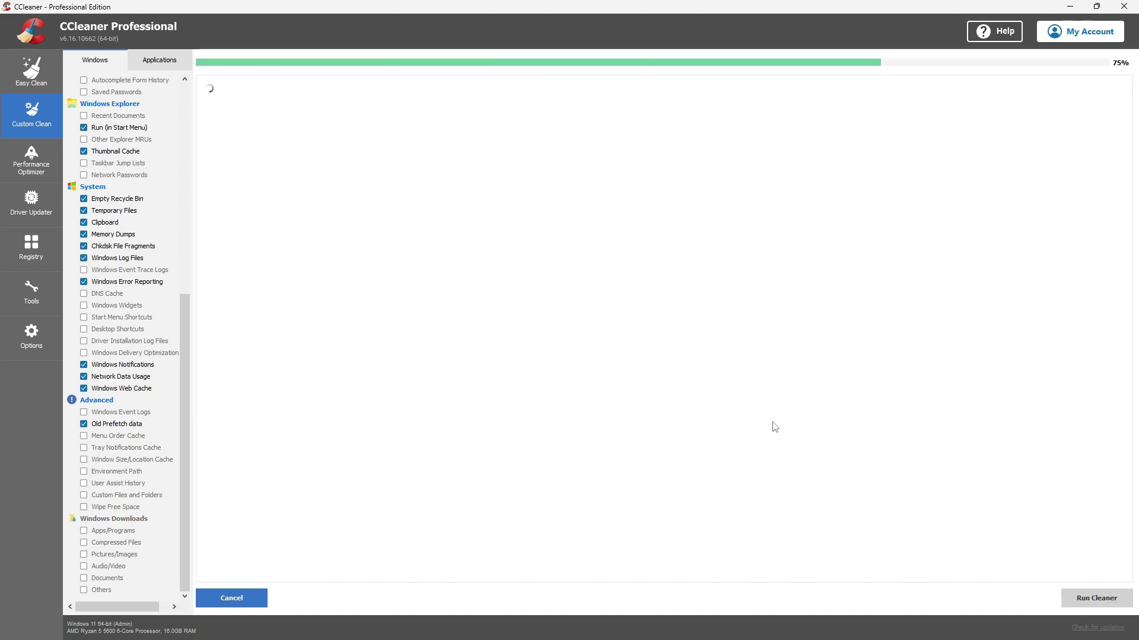
click(1090, 598)
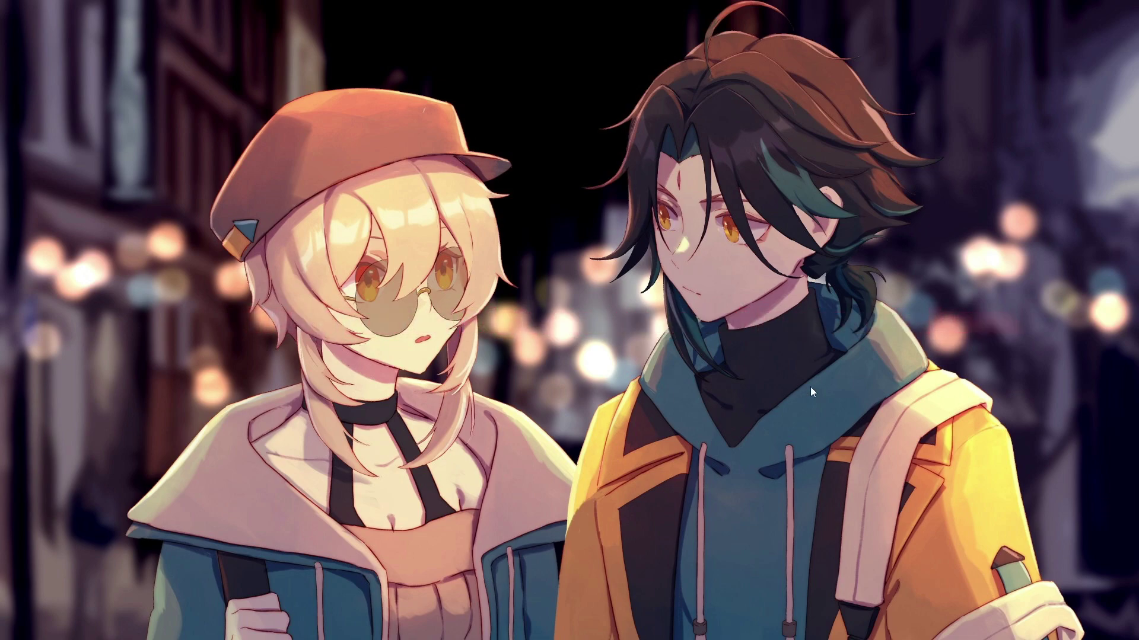
Step: Open the Windows Run dialog and launch tpm.msc to check the security processor
key(super+r)
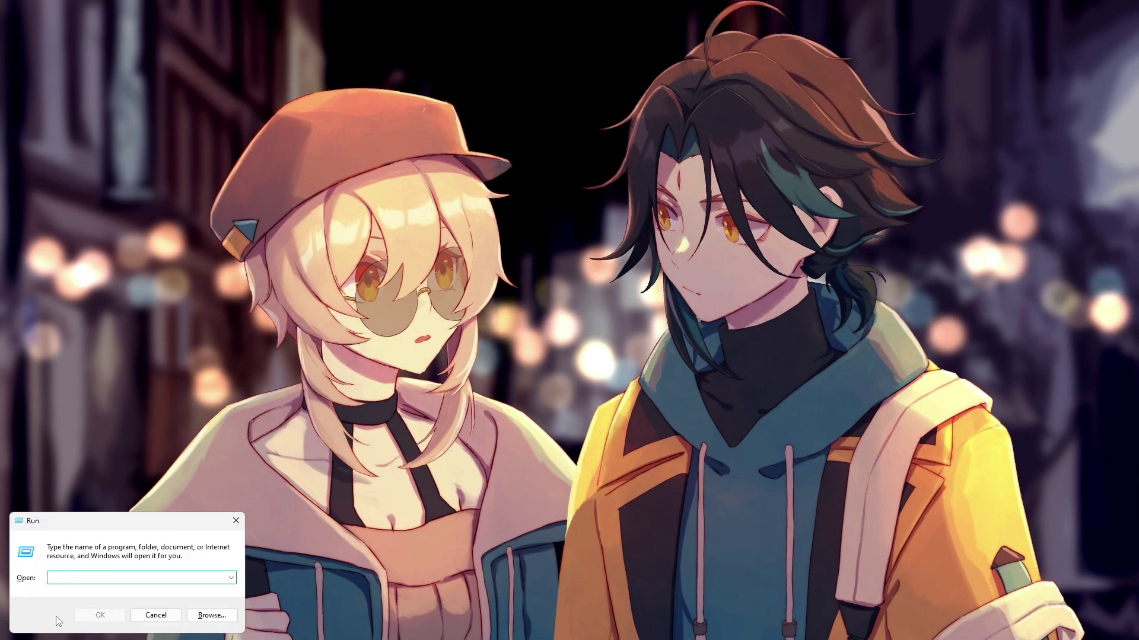
click(156, 615)
key(super)
text(run)
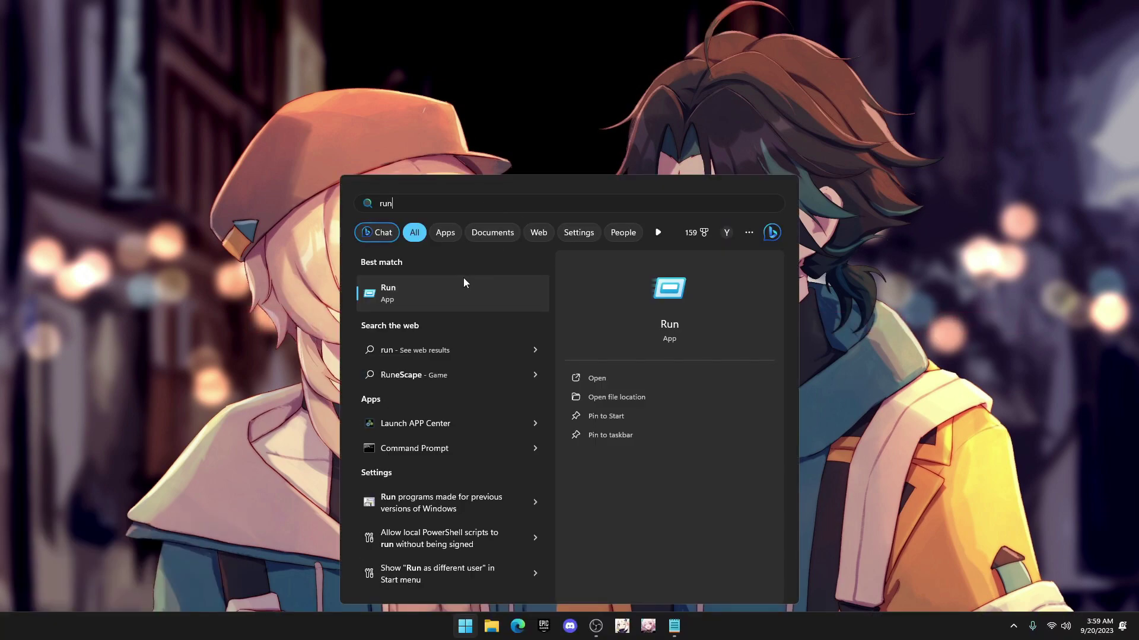
key(Return)
text(tpm.m)
text(sc)
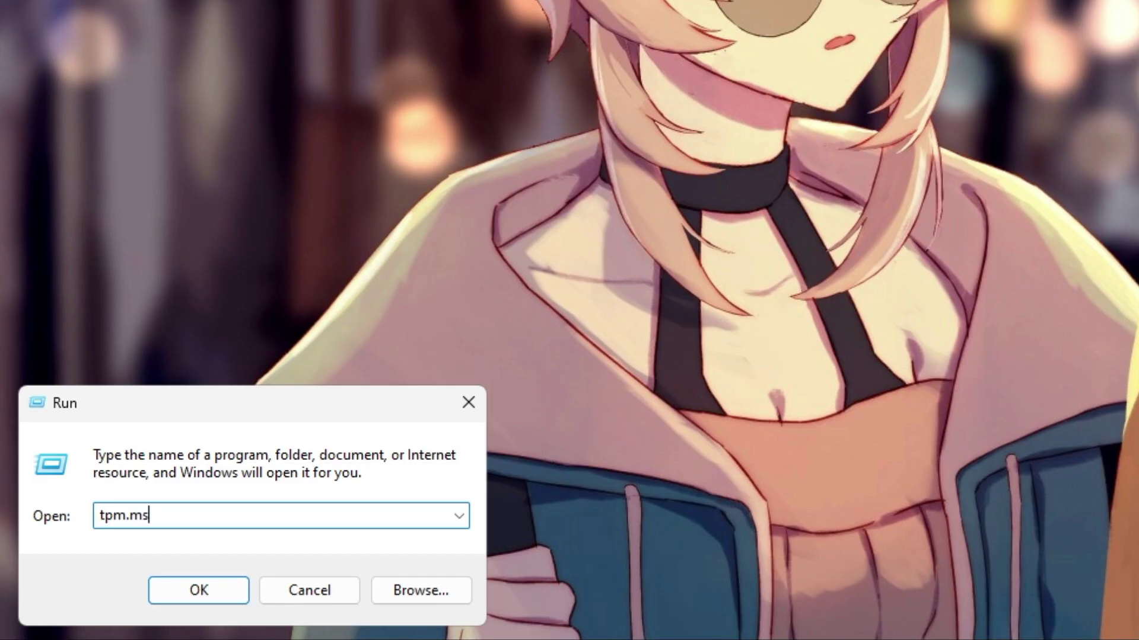
key(Return)
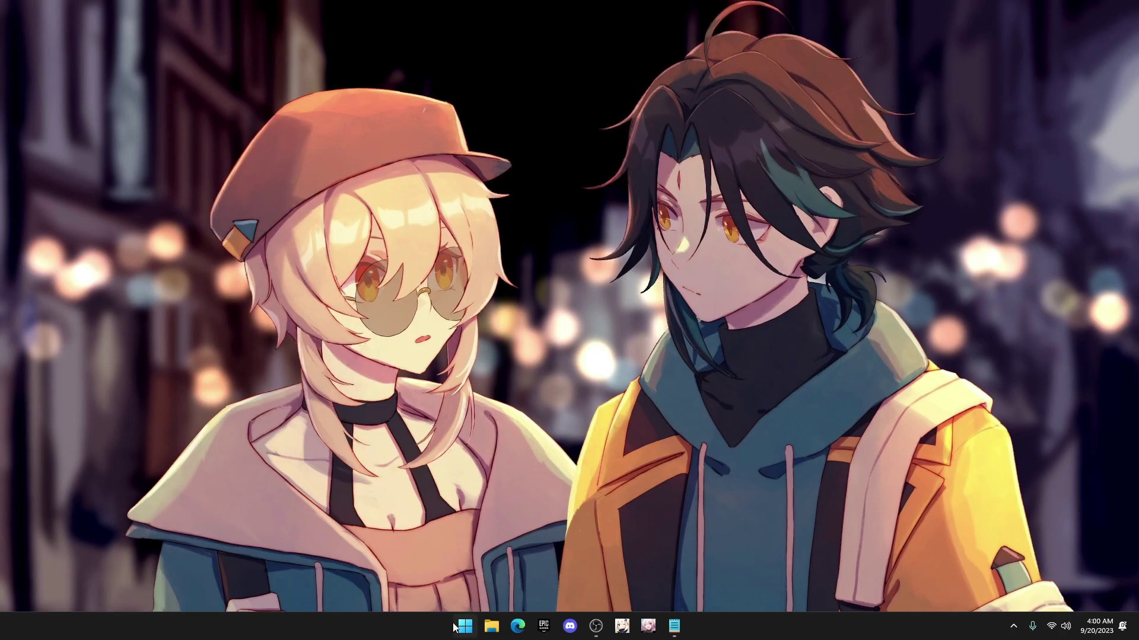
Step: Open Device Manager, check the driver options of Trusted Platform Module 2.0 under Security devices, and close it
key(super)
click(473, 204)
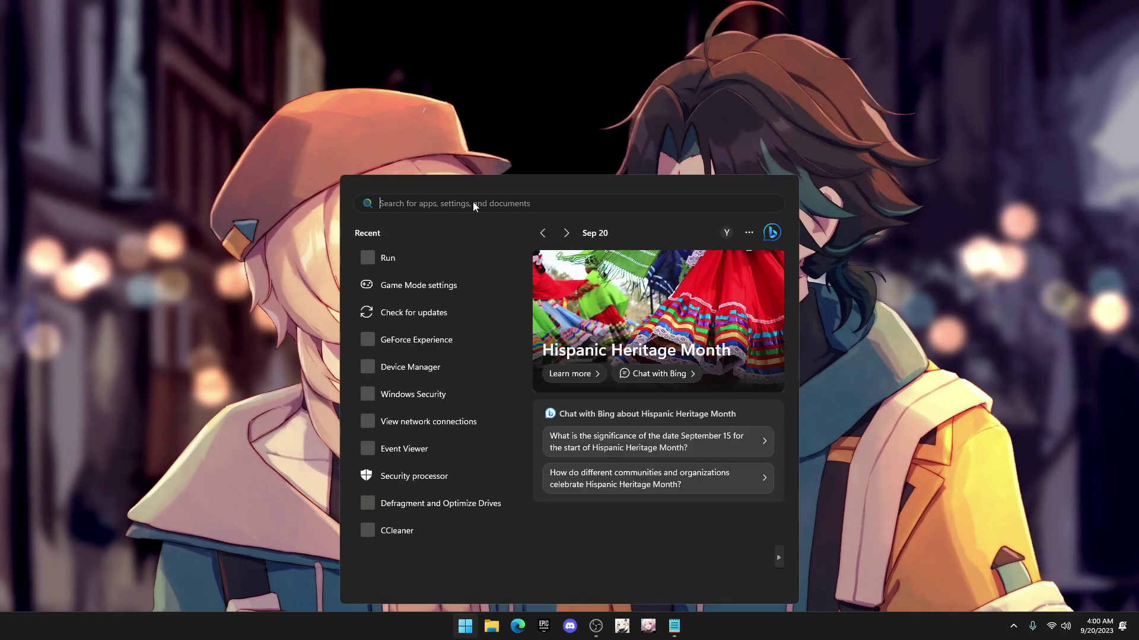
text(dev)
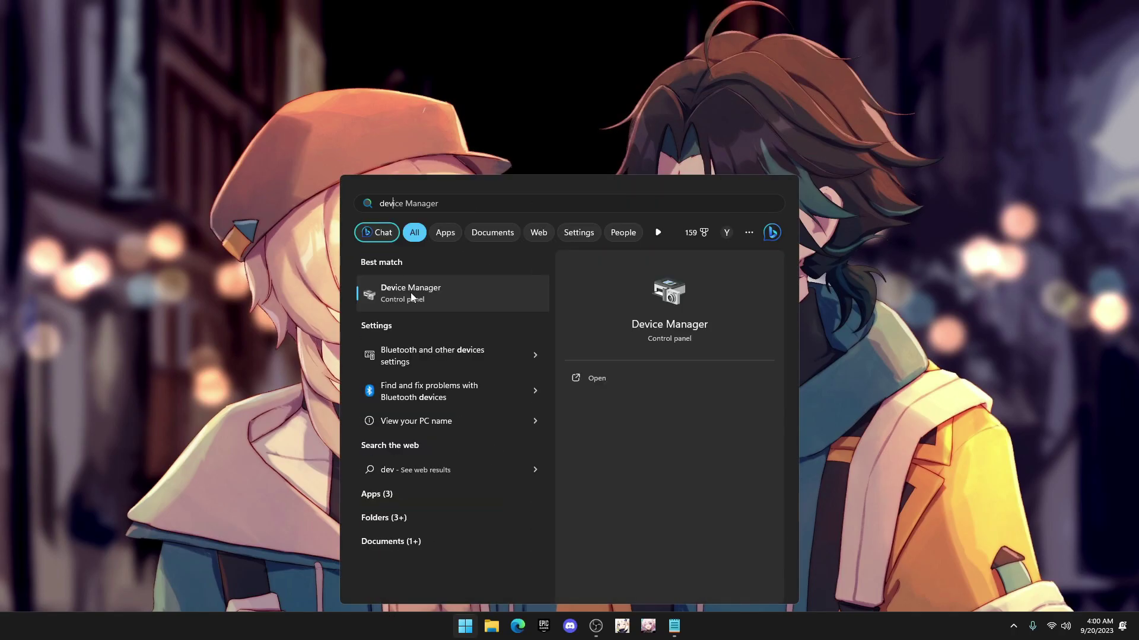
click(470, 297)
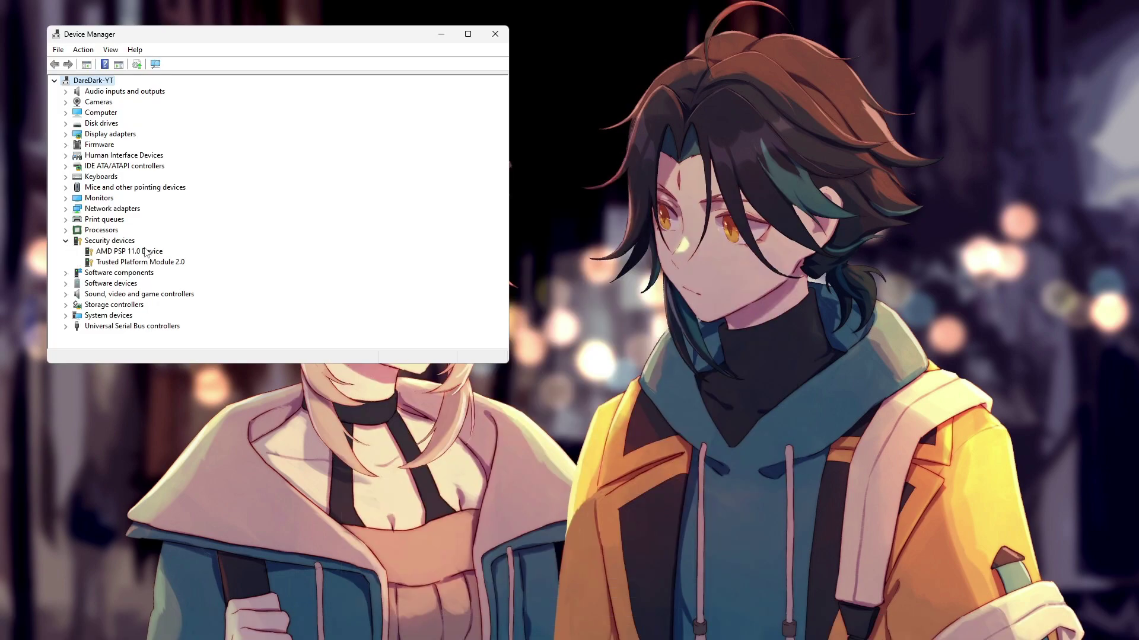
click(115, 264)
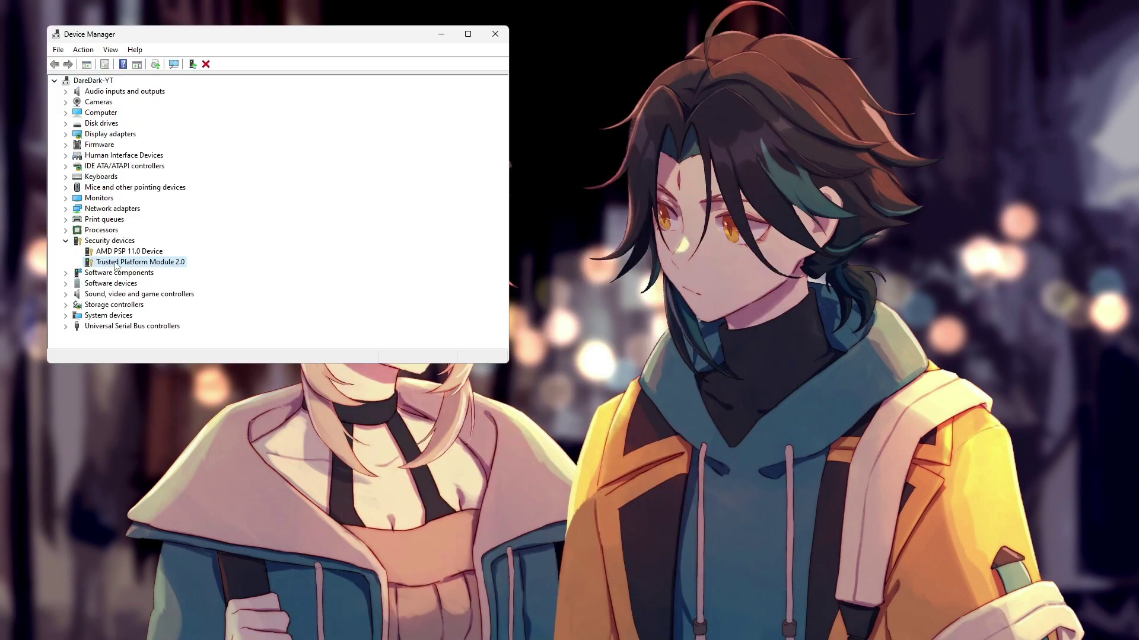
right_click(122, 265)
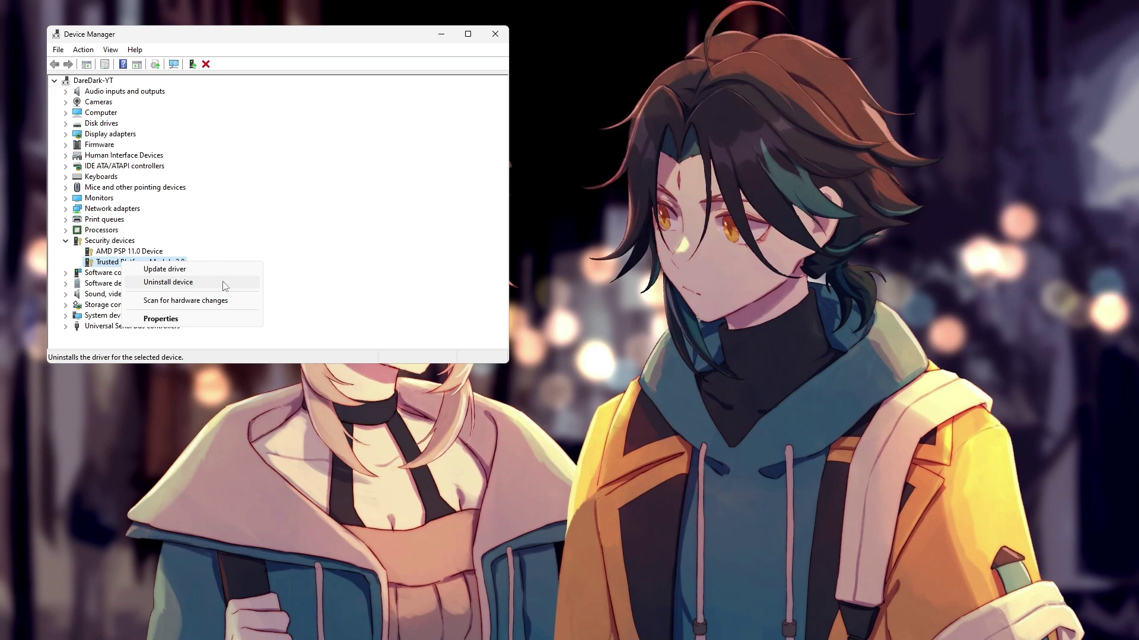
click(495, 34)
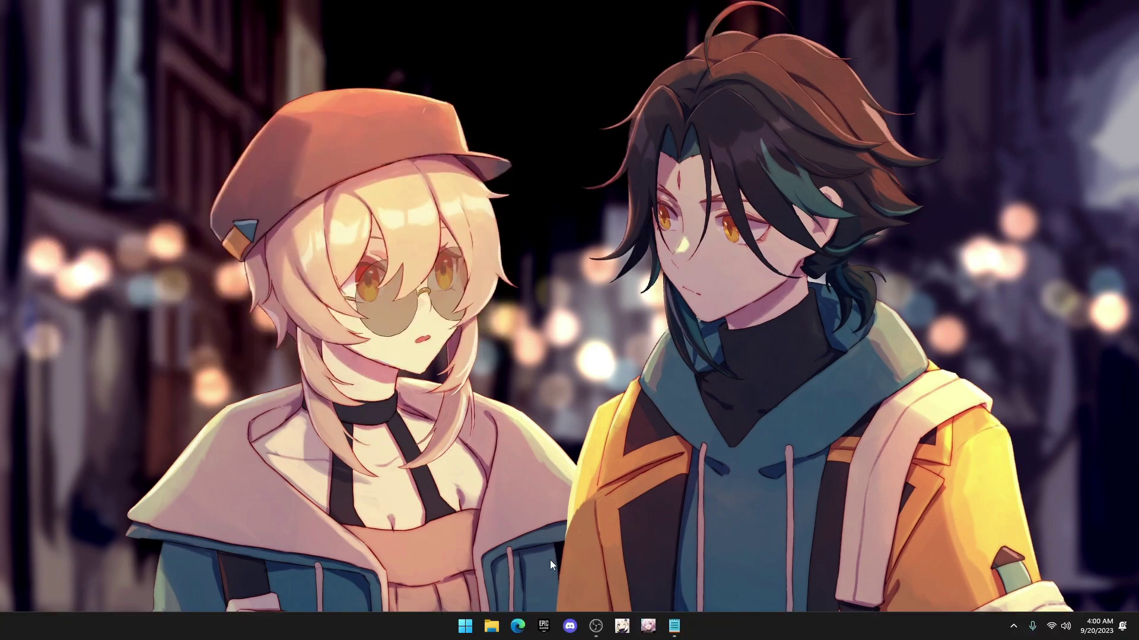
click(464, 625)
click(715, 585)
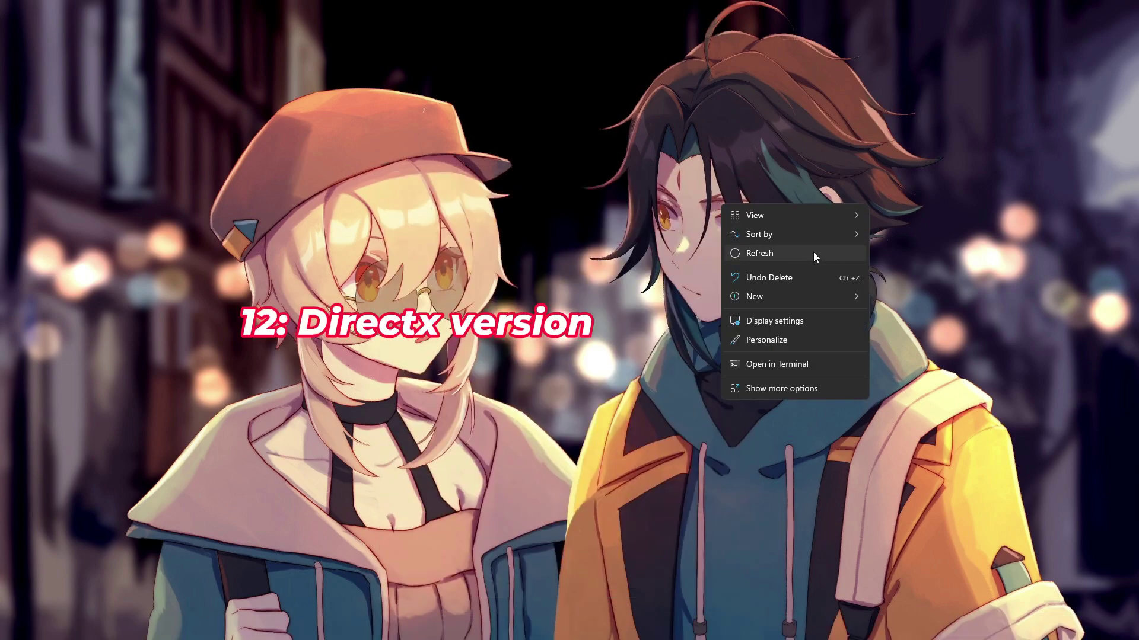
click(813, 254)
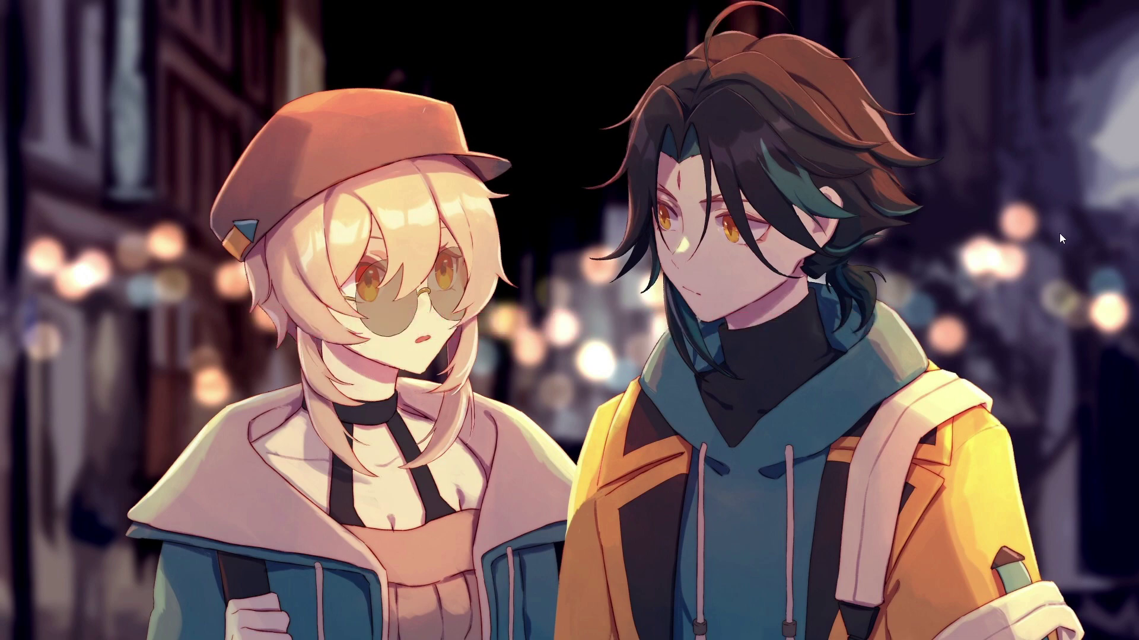
Step: Run dxdiag from the Windows Run dialog to check the DirectX version
key(super+r)
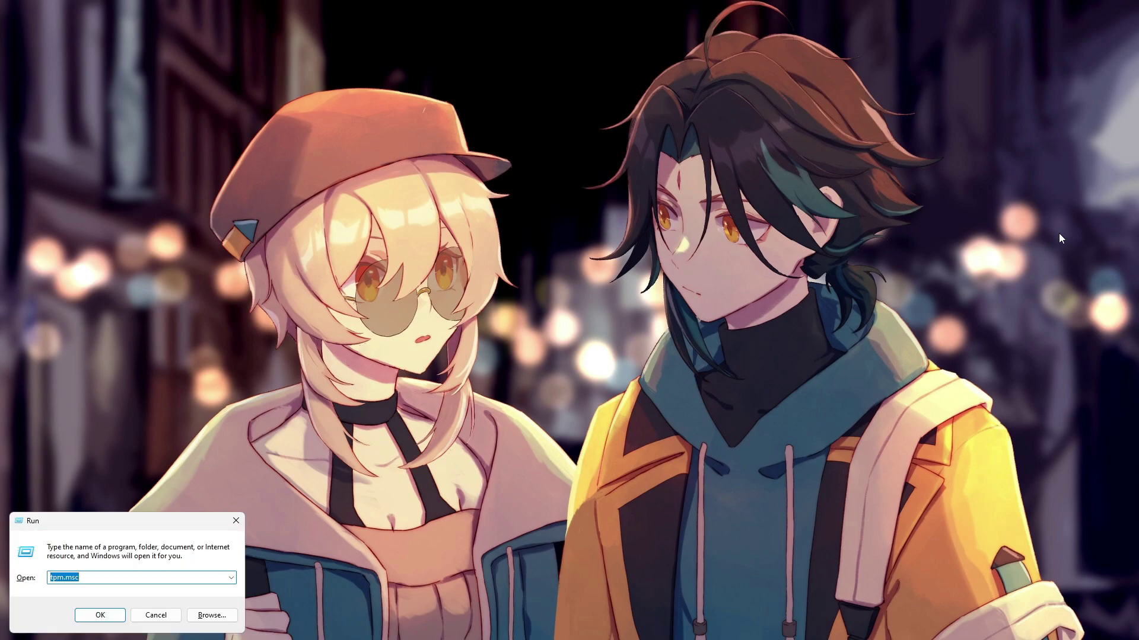
text(dxdia)
text(g)
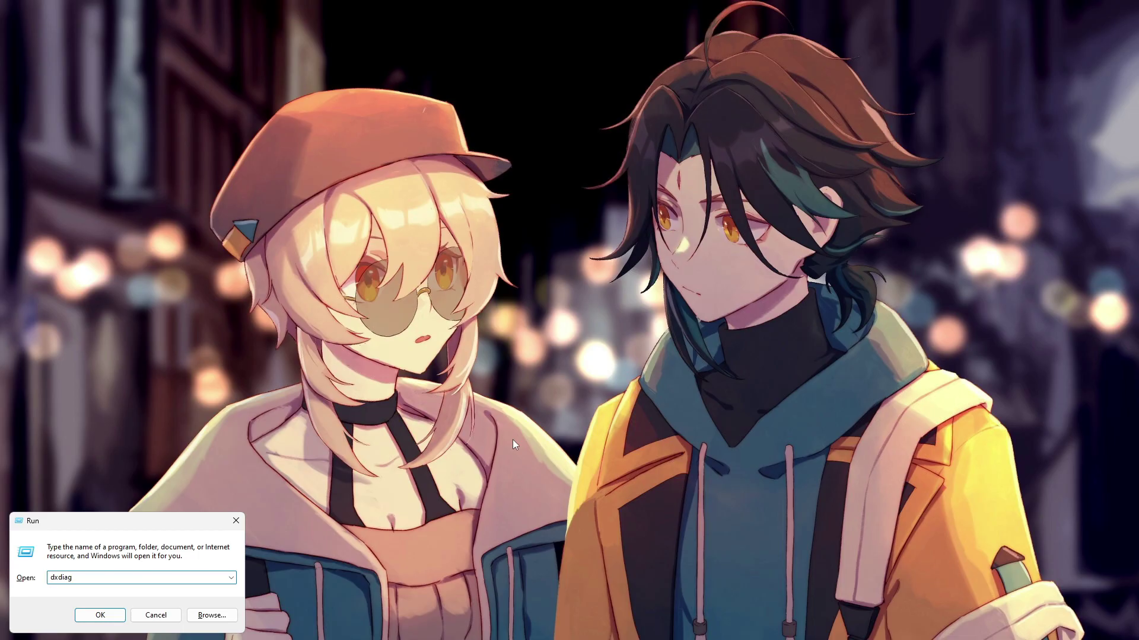
key(Return)
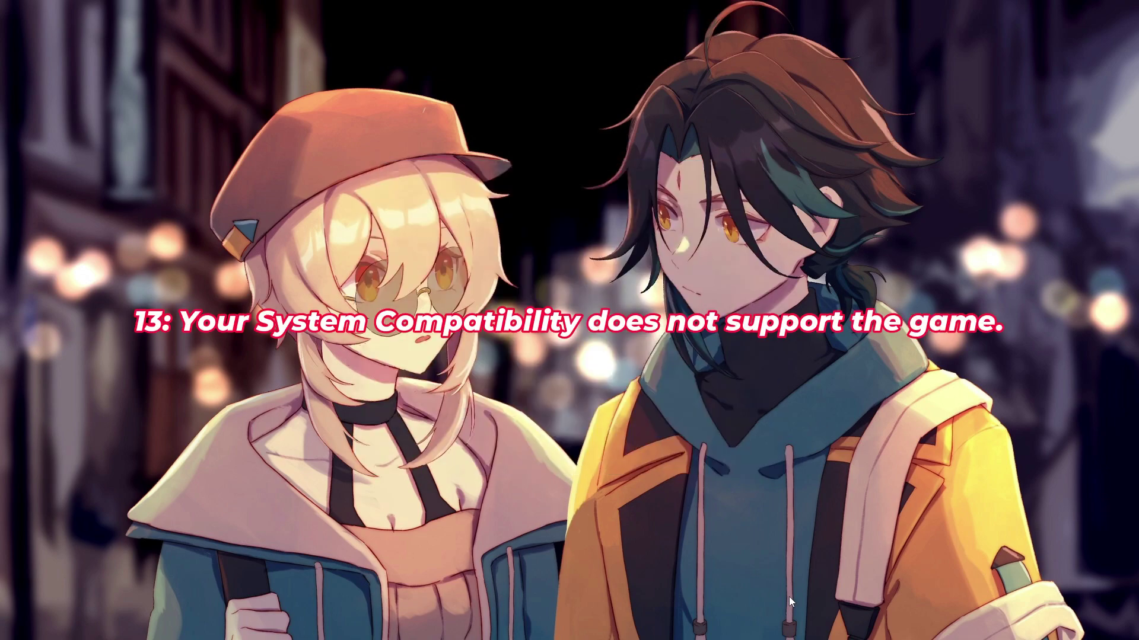
Step: Launch Steam and open the local files folder of Apex Legends from the library
mouse_move(509, 632)
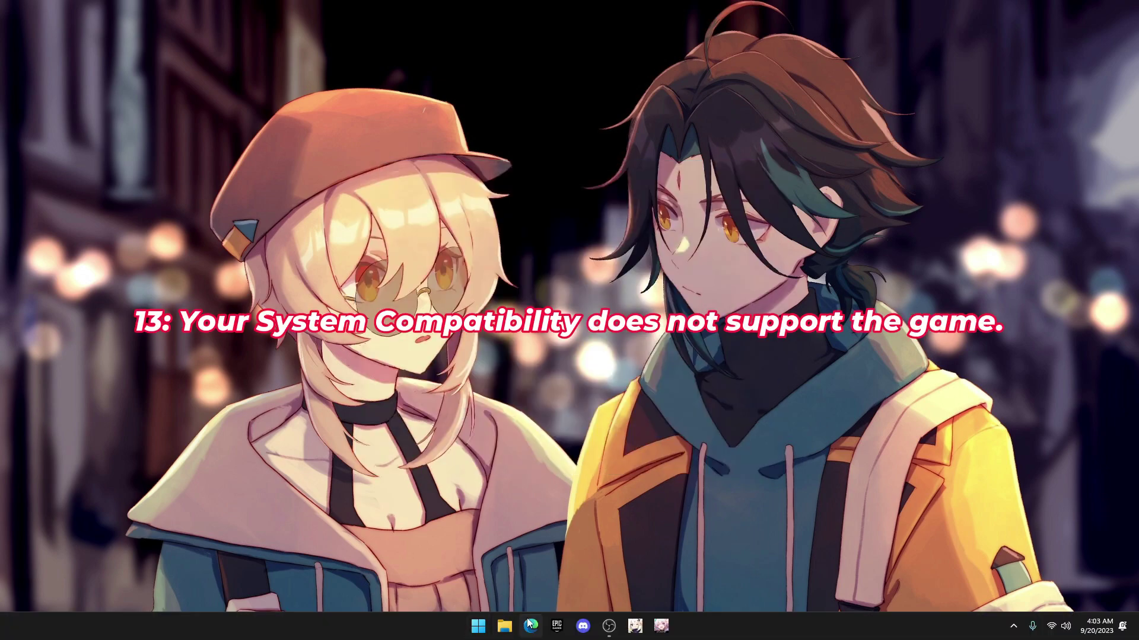
click(478, 626)
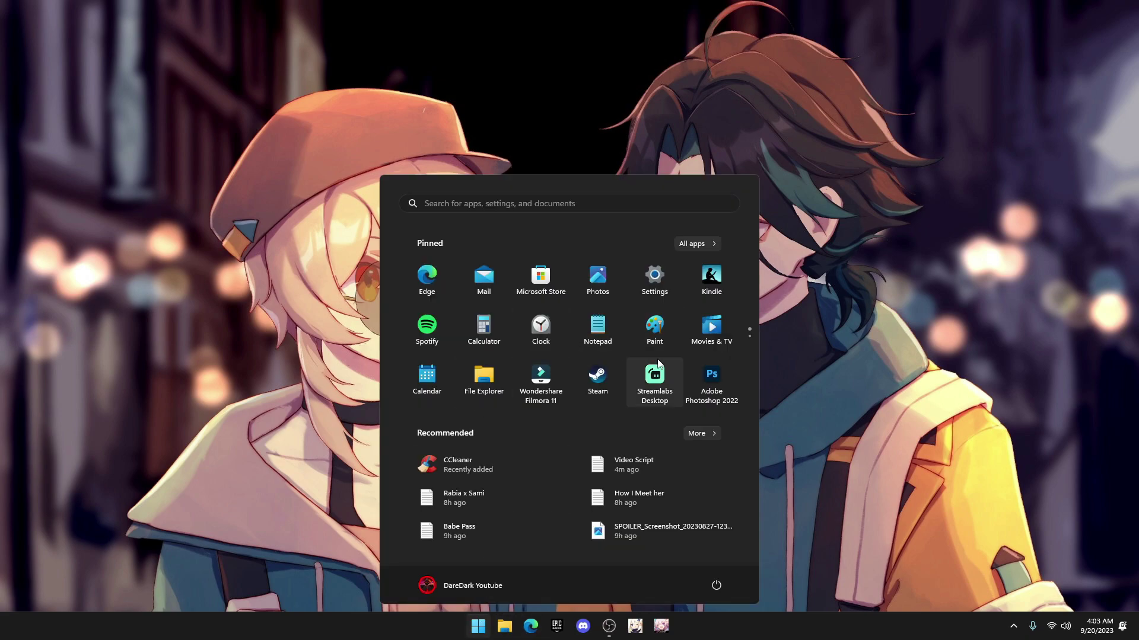
click(598, 383)
right_click(63, 146)
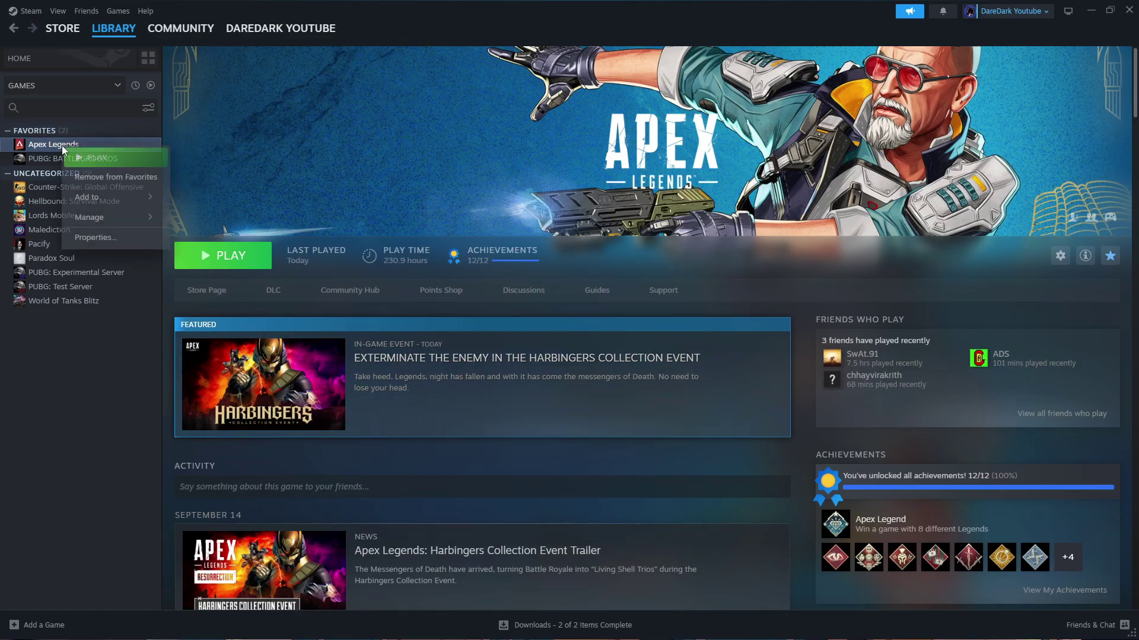
mouse_move(86, 224)
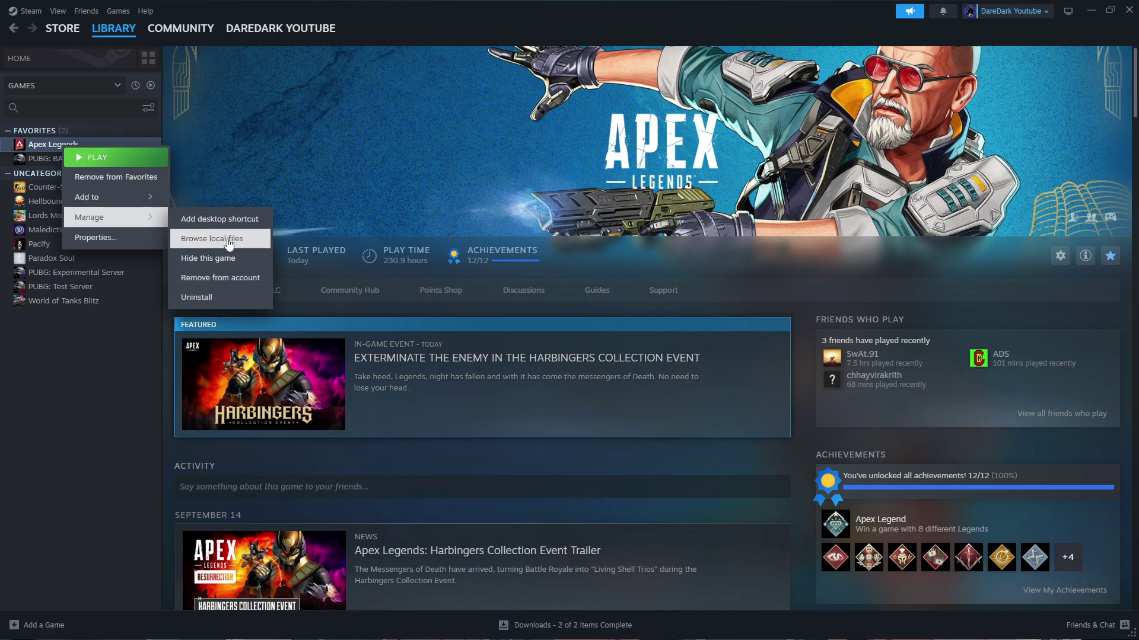
click(229, 238)
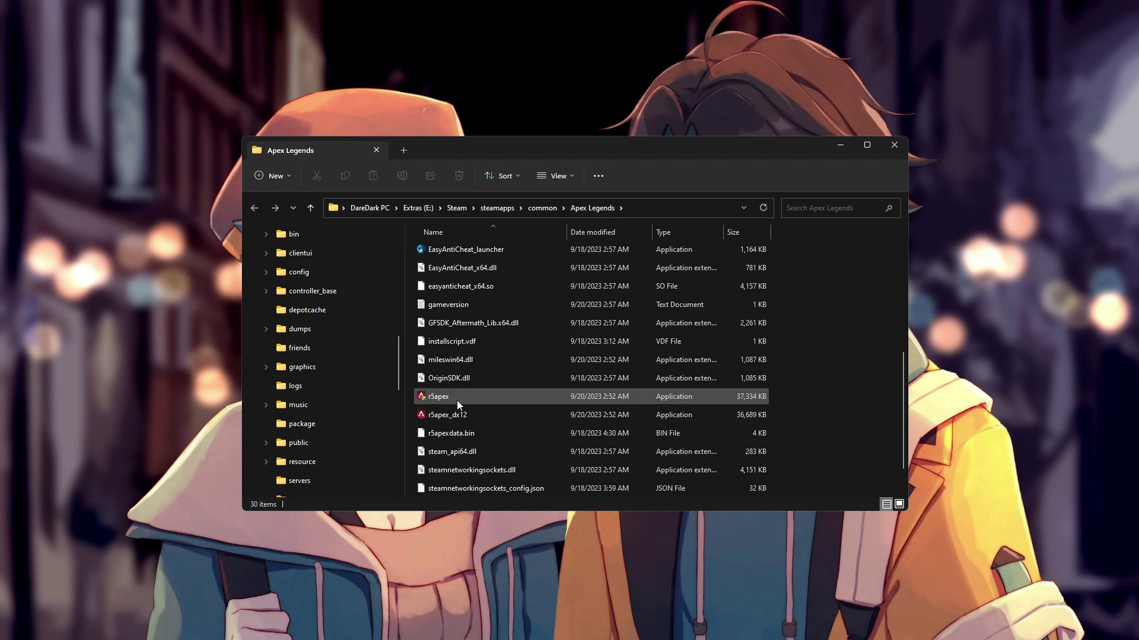
Step: Set the r5apex application's compatibility mode to Windows 8 in its properties and confirm
right_click(442, 398)
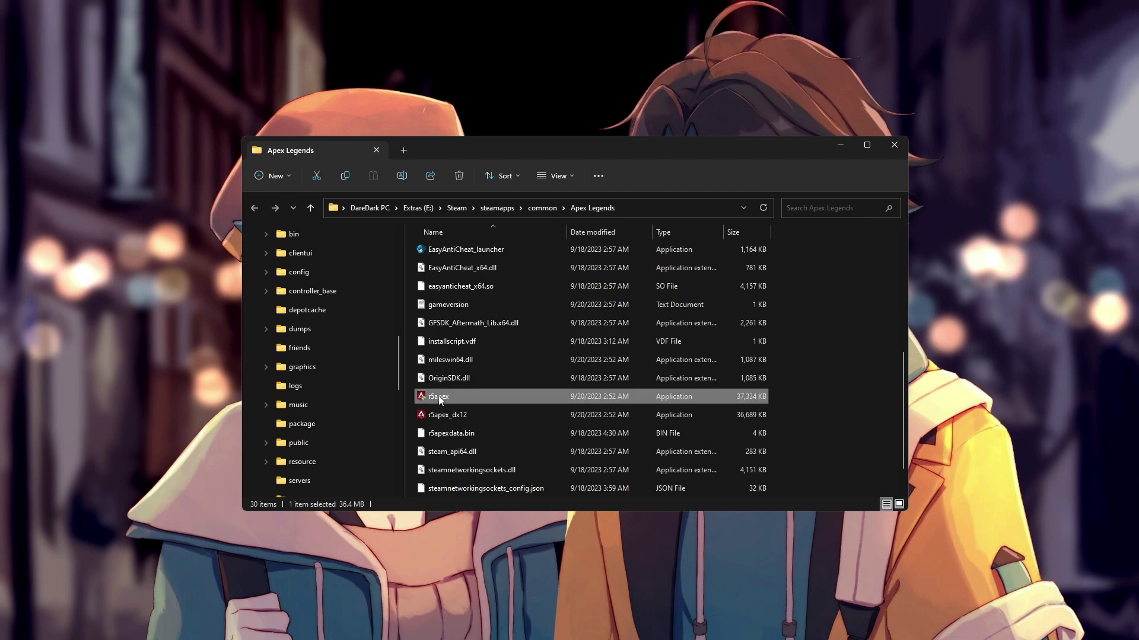
click(470, 338)
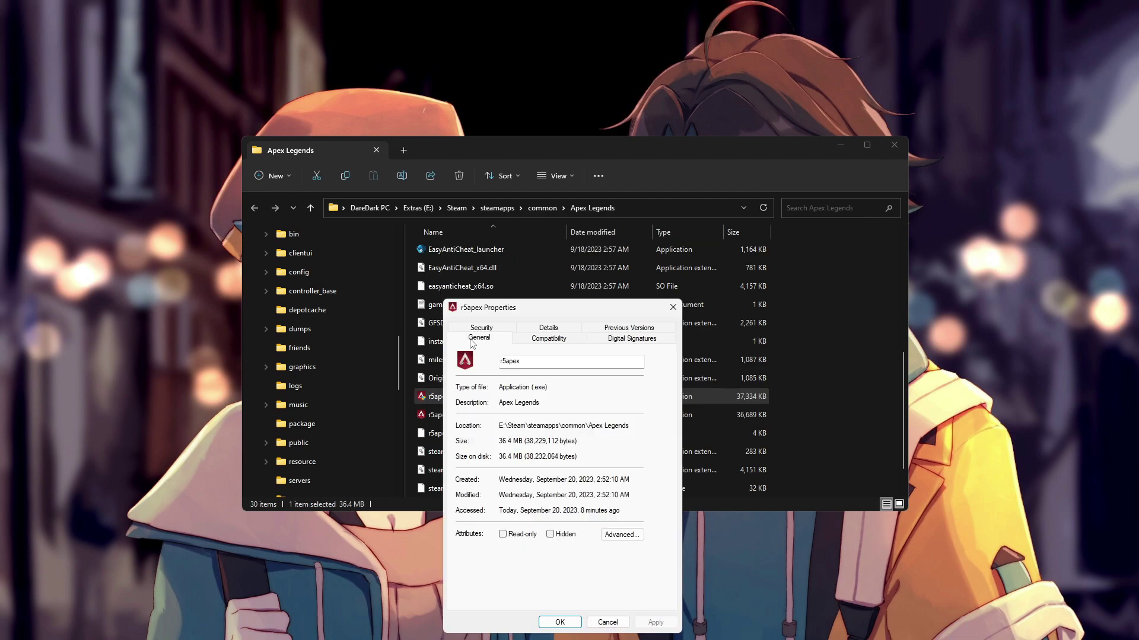
click(547, 339)
drag(571, 307, 593, 157)
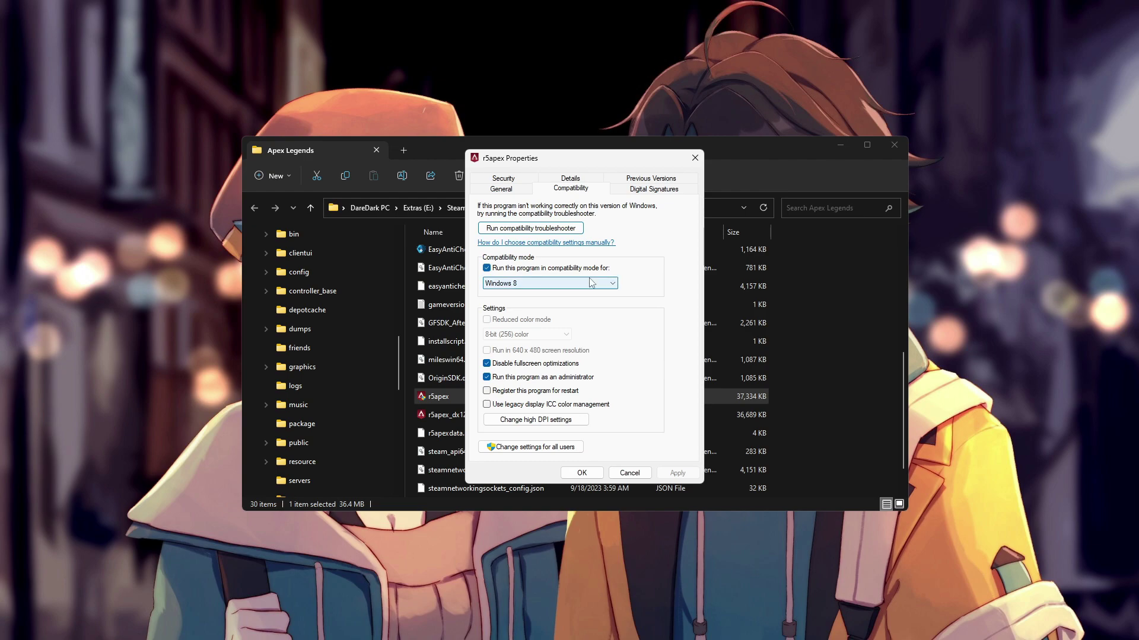
click(558, 284)
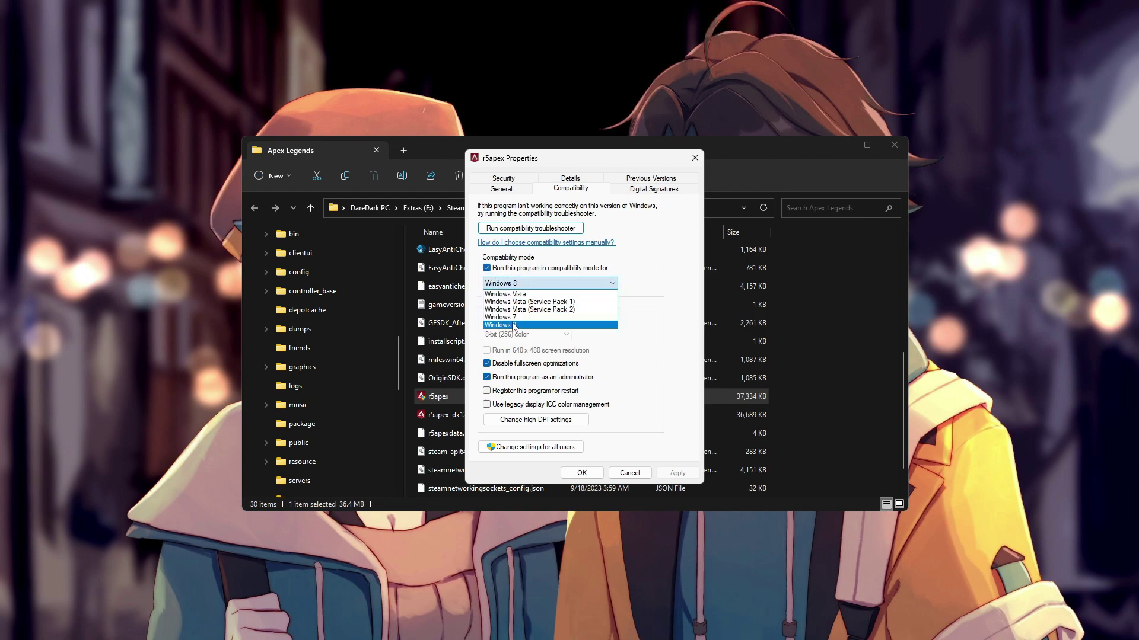
click(499, 318)
scroll(552, 287, down, 1)
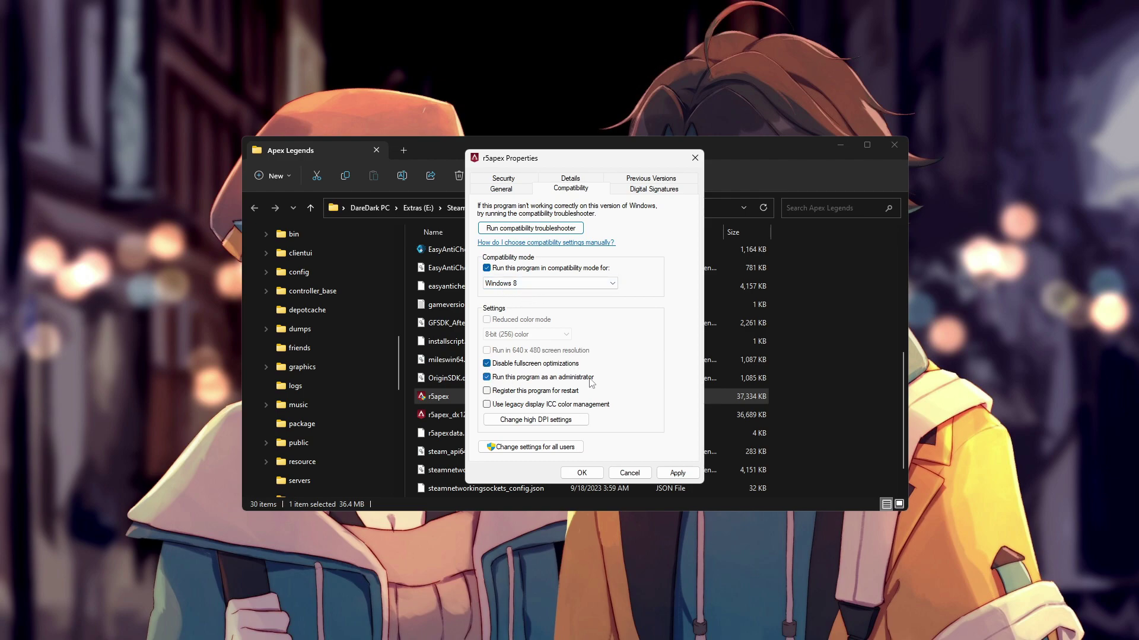
click(596, 473)
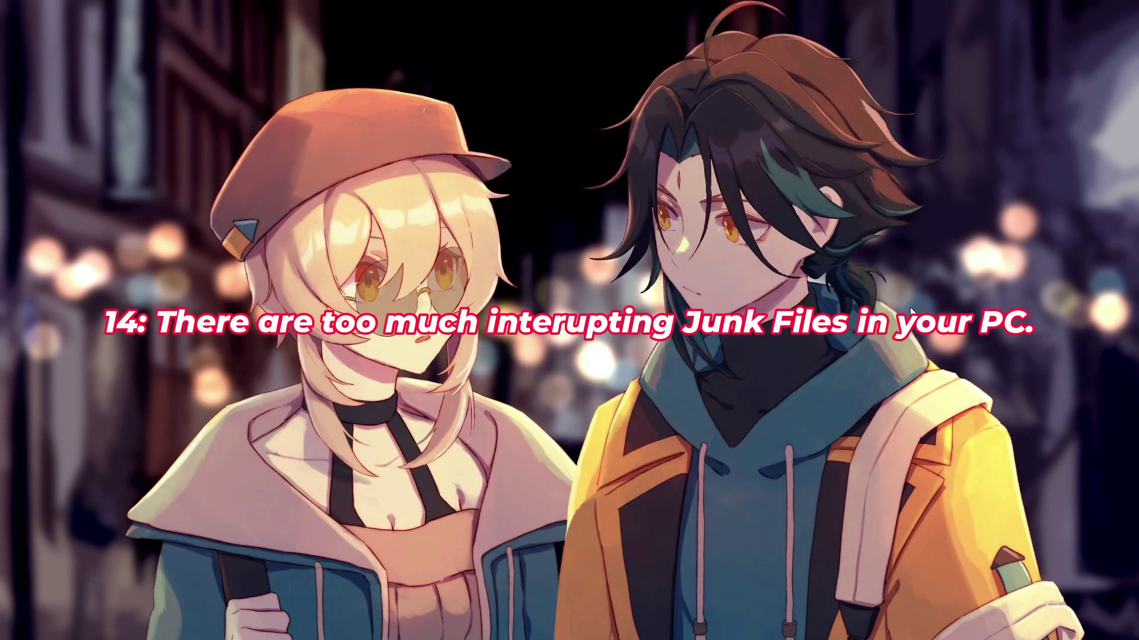
Step: Search Windows for temp and open the Temporary files page of the Storage settings
mouse_move(498, 638)
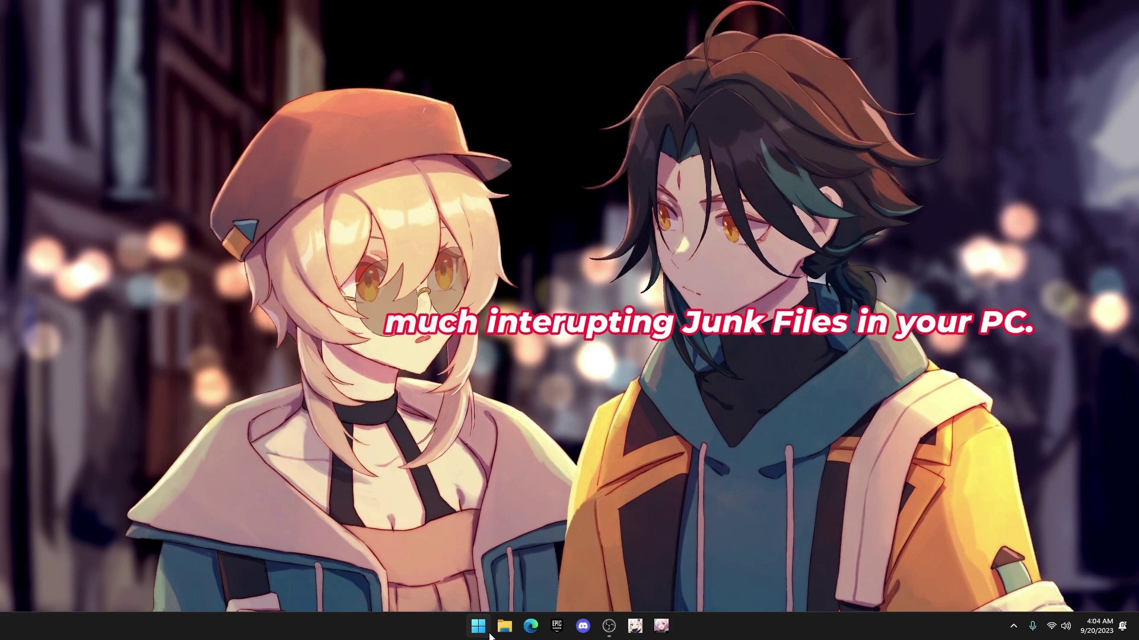
click(480, 634)
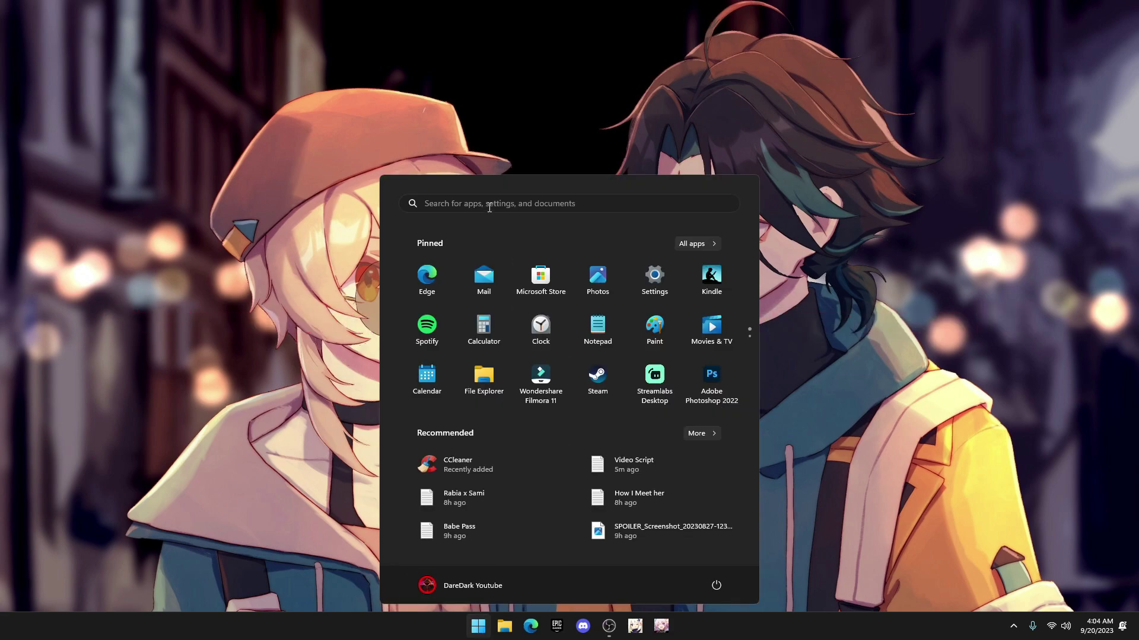
click(488, 204)
text(temp)
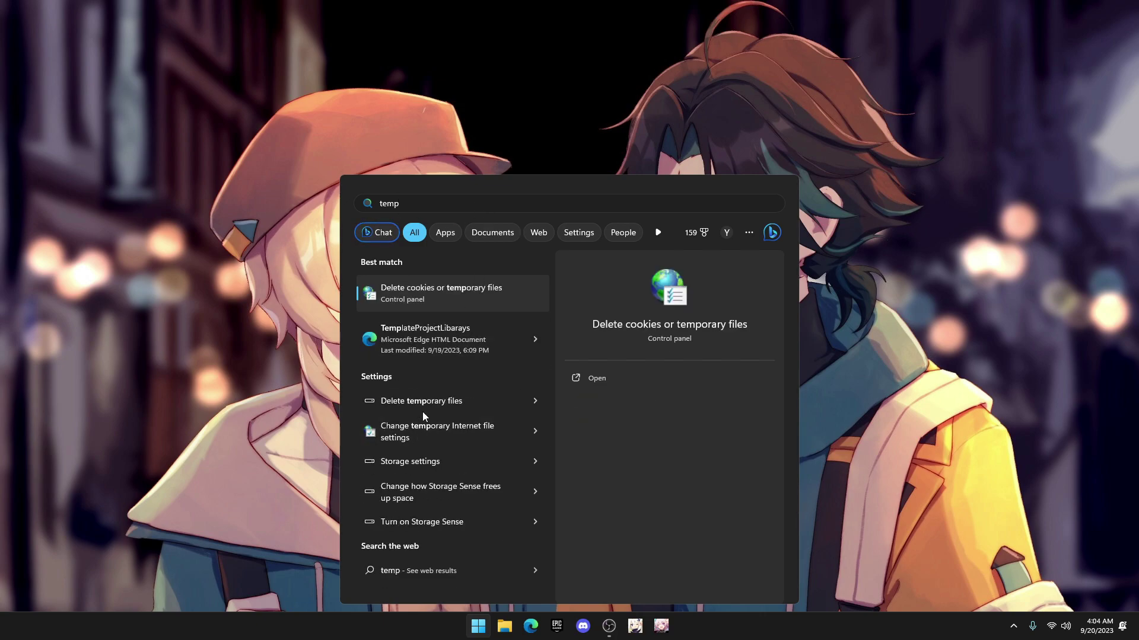
click(457, 404)
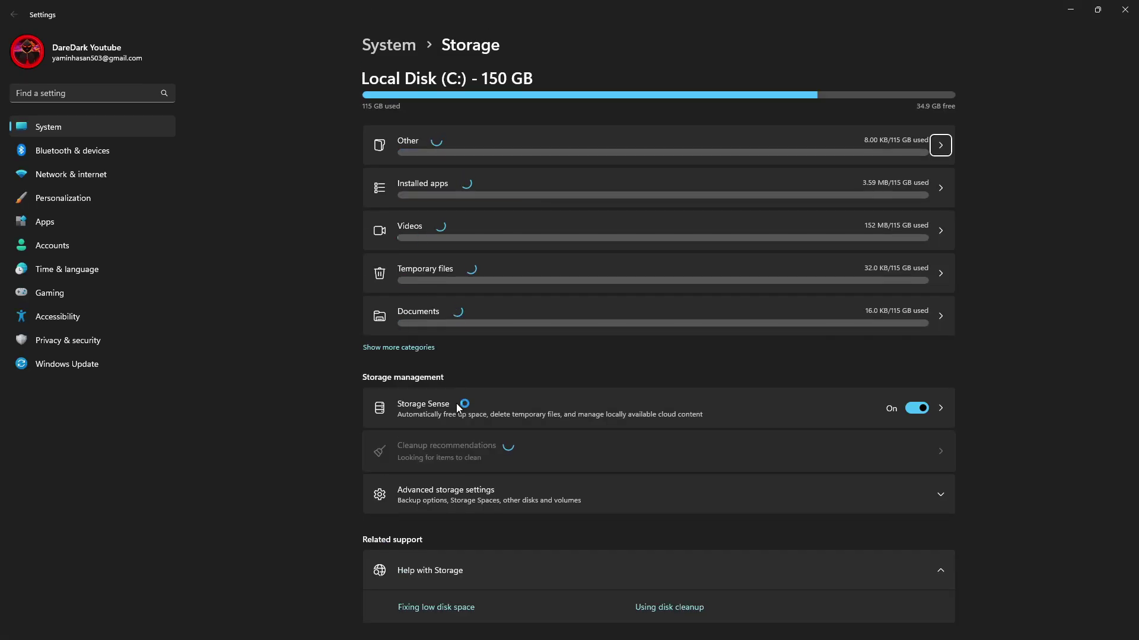
click(531, 268)
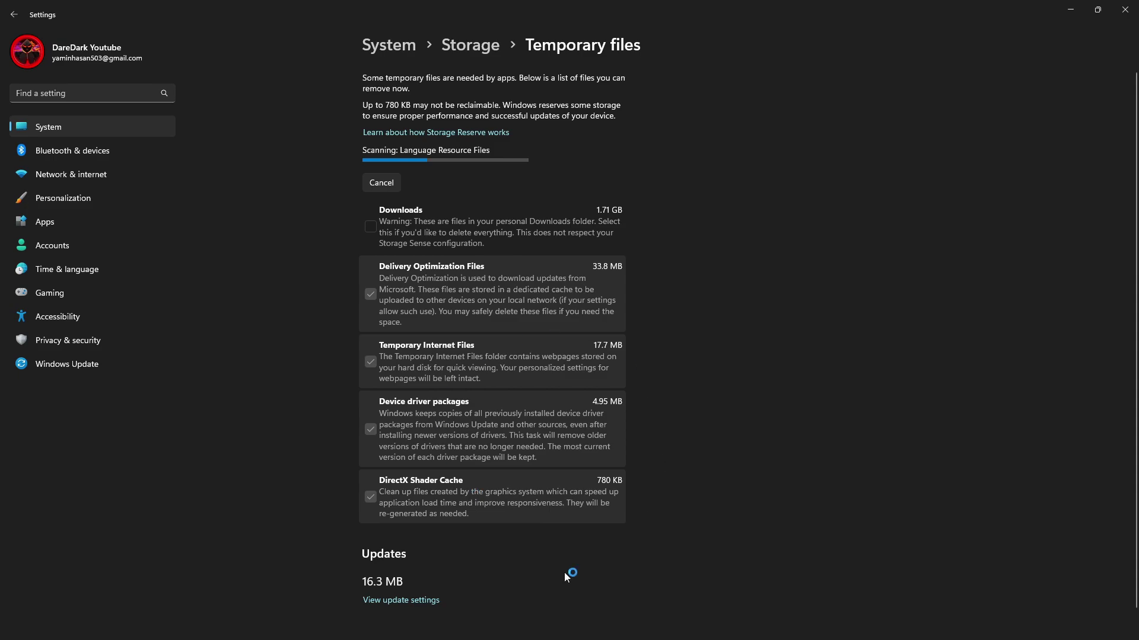
Step: Remove the preselected temporary files, leaving Downloads unchecked, and confirm the removal
scroll(554, 522, down, 3)
scroll(551, 554, up, 3)
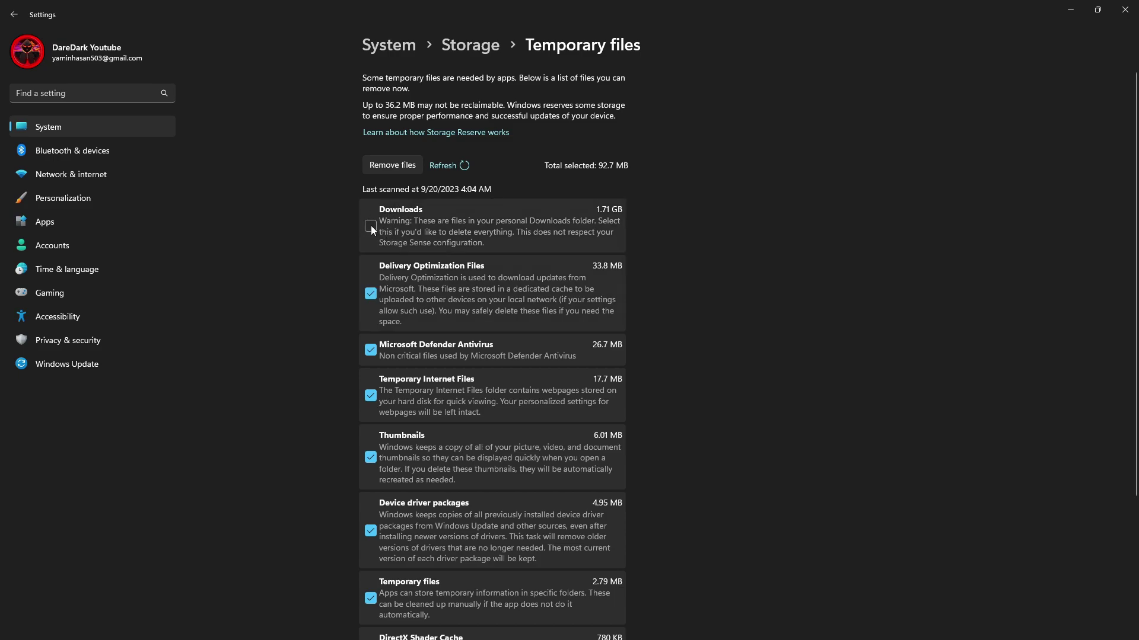
click(401, 163)
click(512, 357)
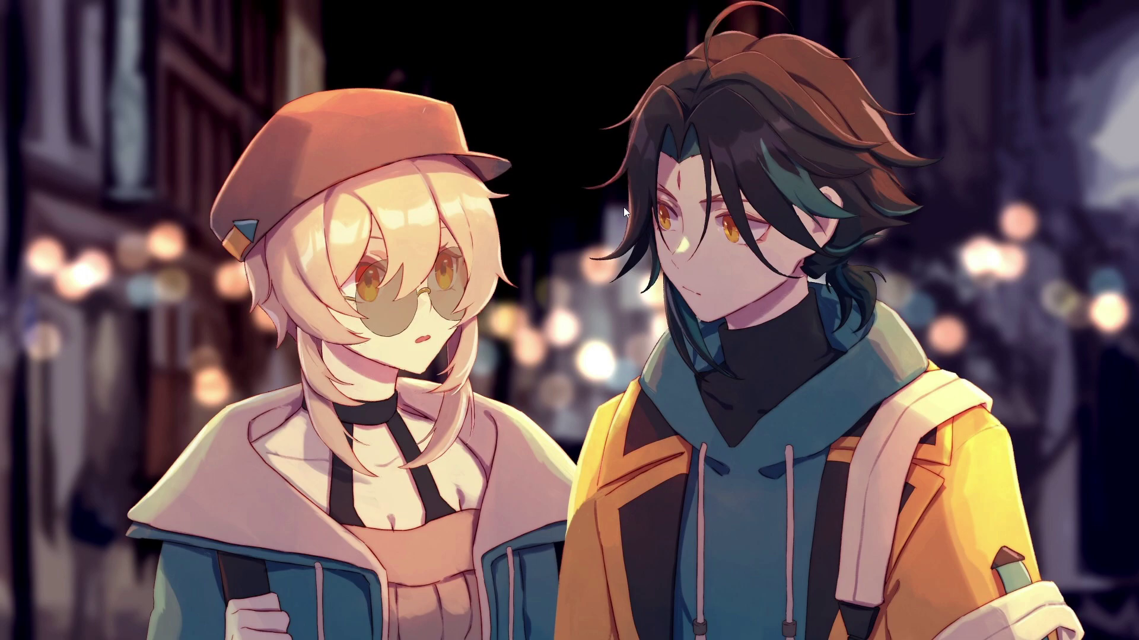
Step: Open the prefetch folder through the Windows Run dialog, grant permanent access to it and maximize its window
key(super+r)
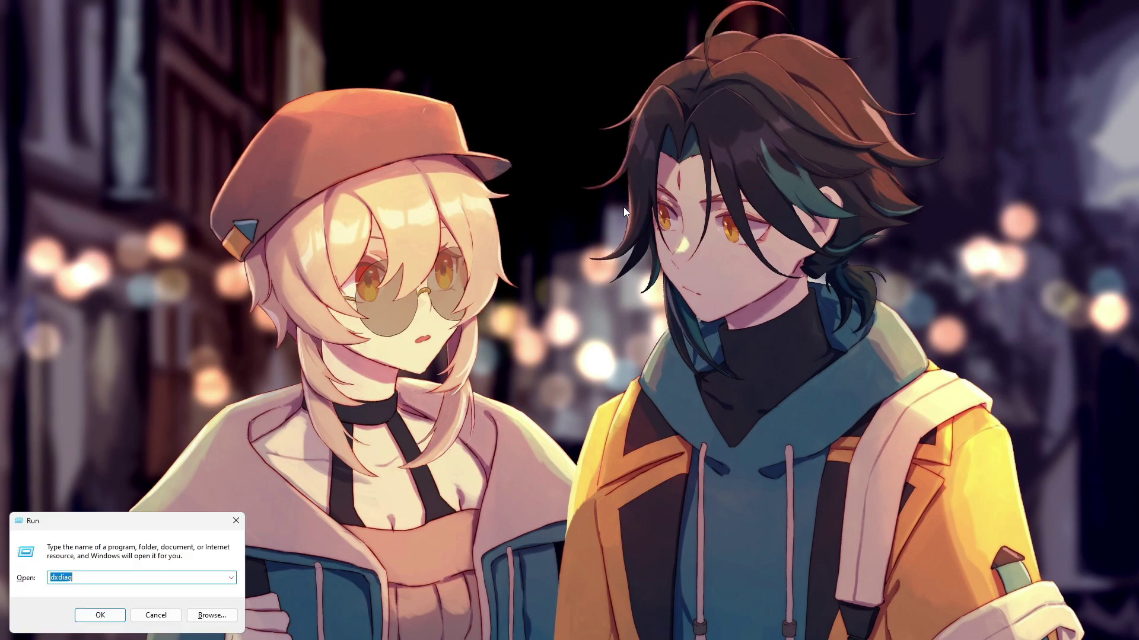
text(prefetch)
key(Return)
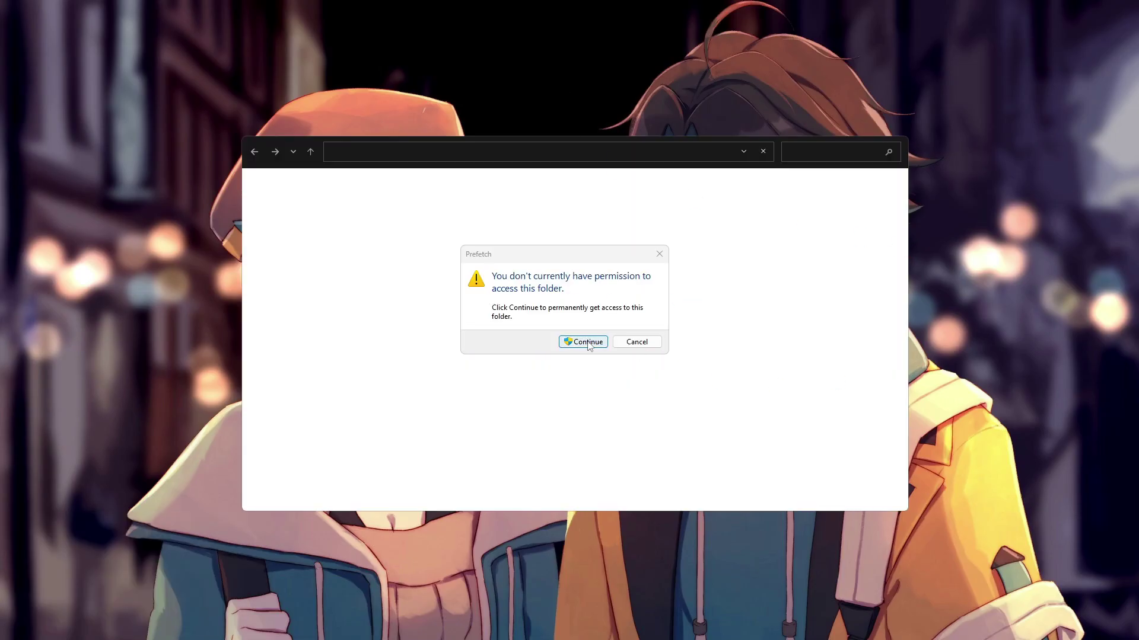
click(589, 343)
key(super+Up)
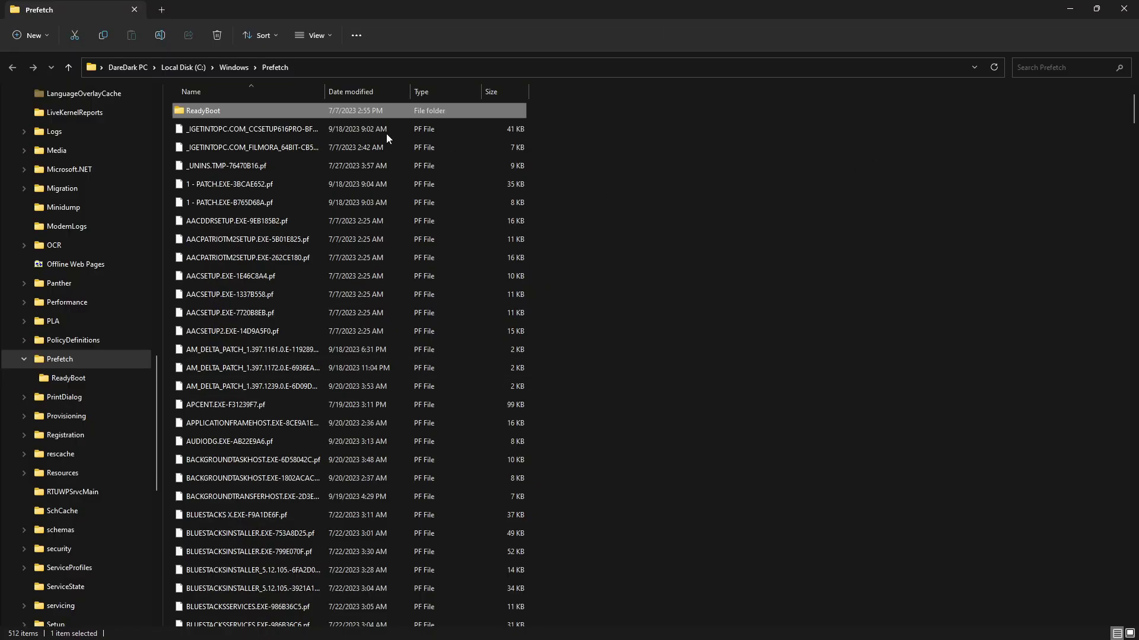
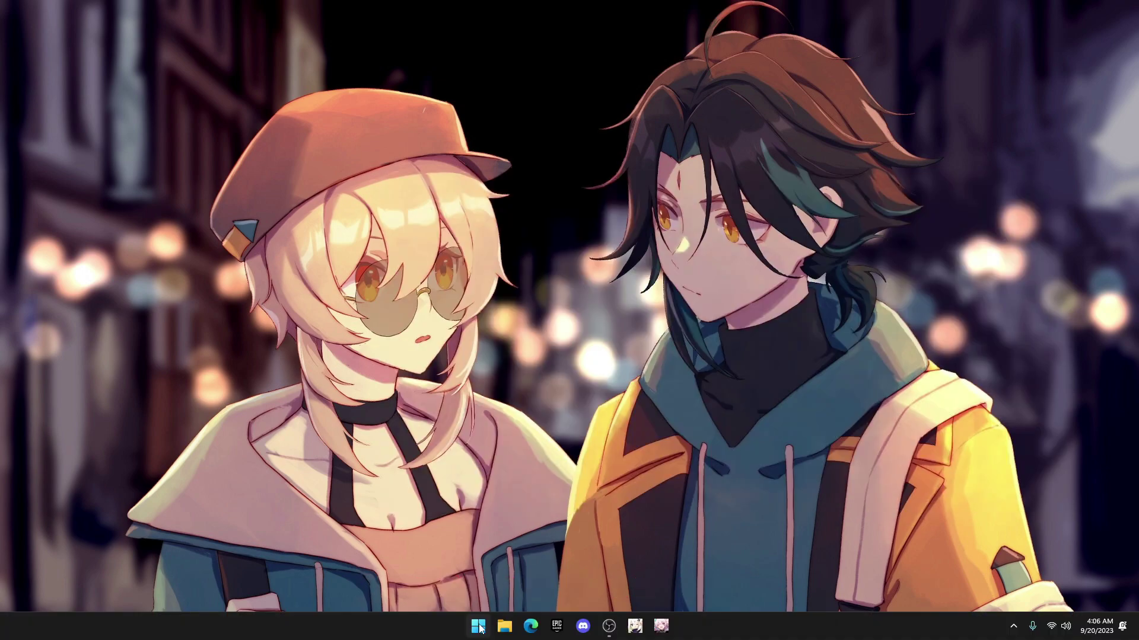
Step: Search Windows for task and open Task Manager
key(super)
click(521, 205)
text(task)
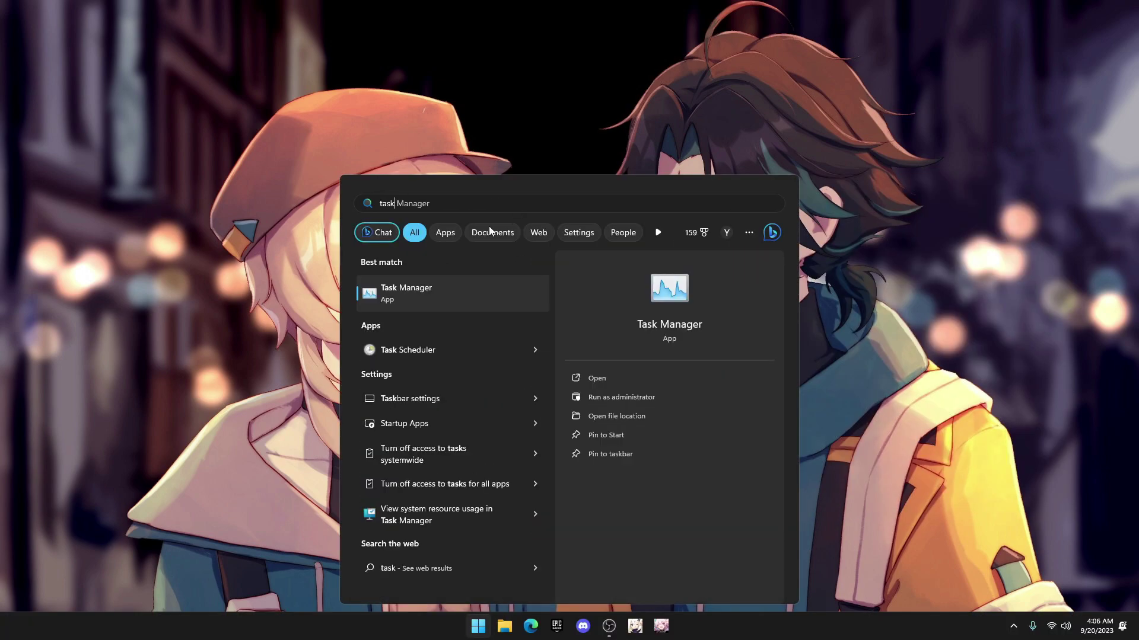
click(451, 293)
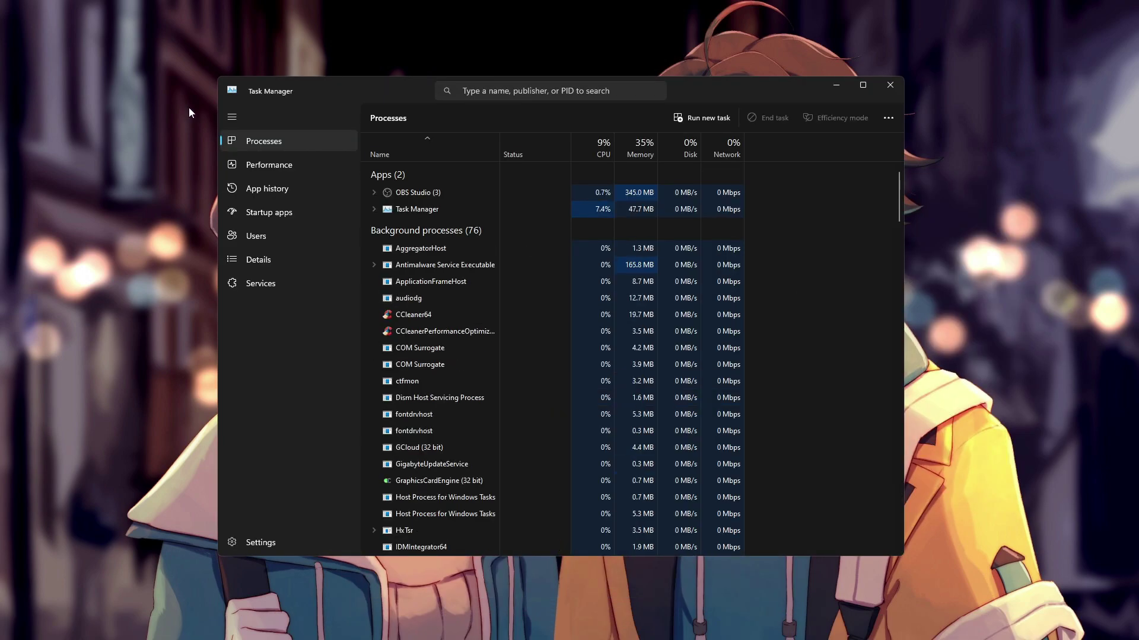
Step: Disable IDMan and CCleaner64 in the list of startup apps
click(259, 219)
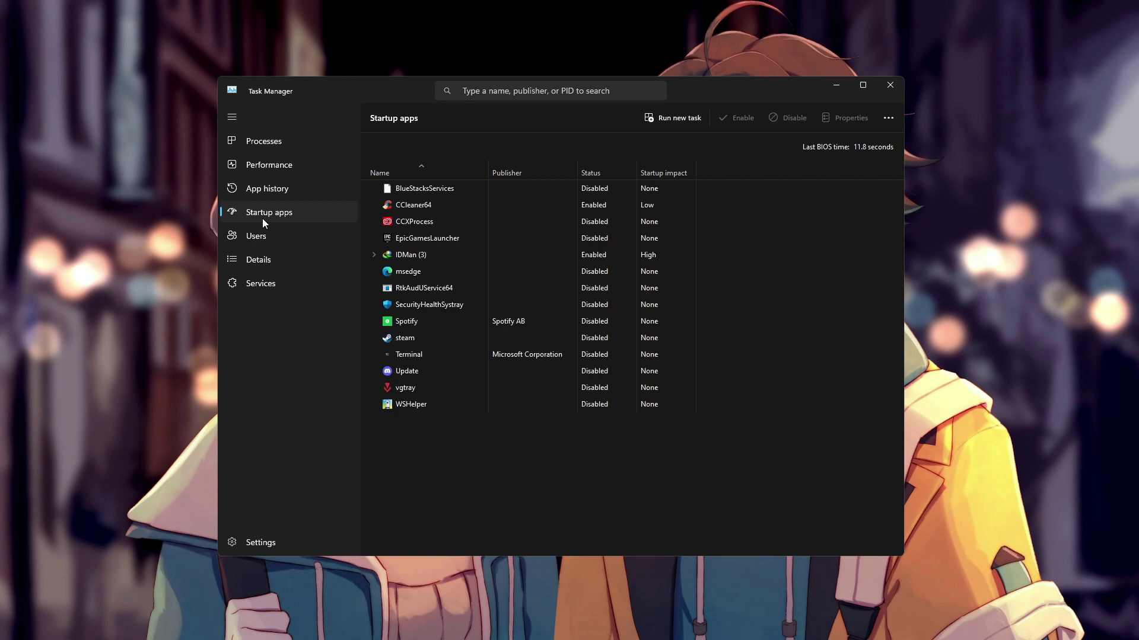
click(451, 254)
click(789, 118)
click(609, 207)
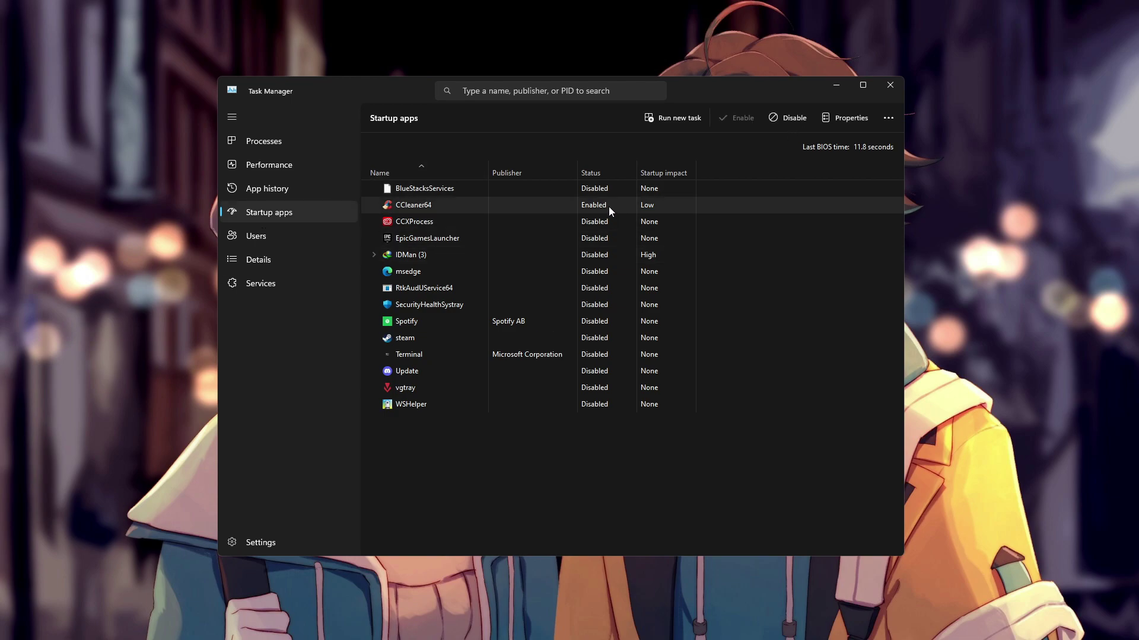
click(793, 118)
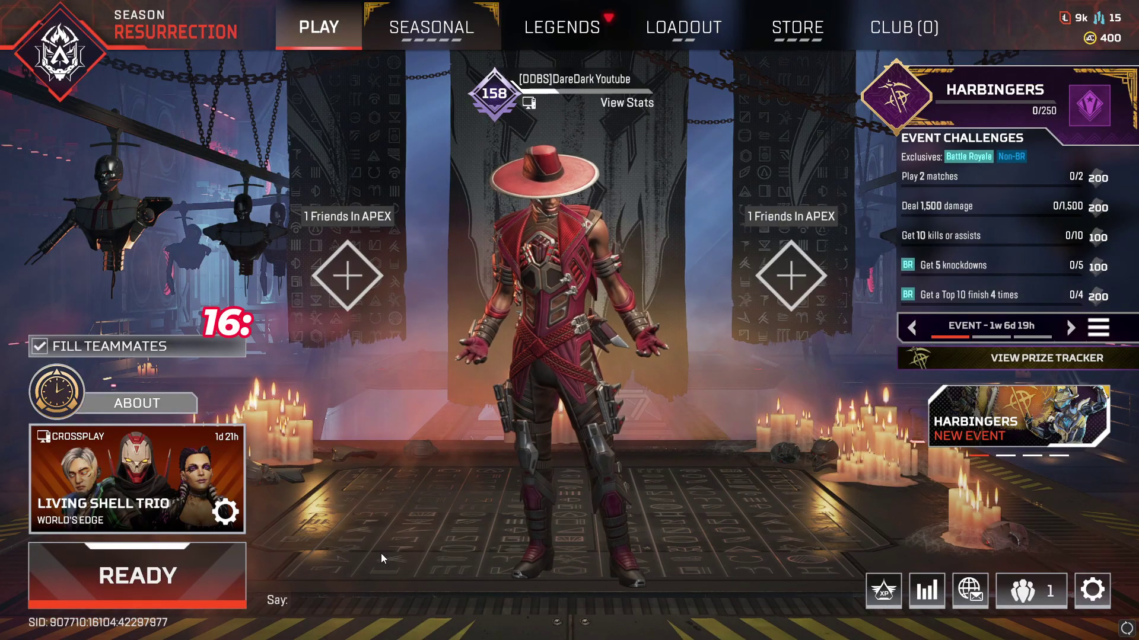
Step: Switch to Apex Legends, start matchmaking for Living Shell Trio and open the game's video settings
click(216, 574)
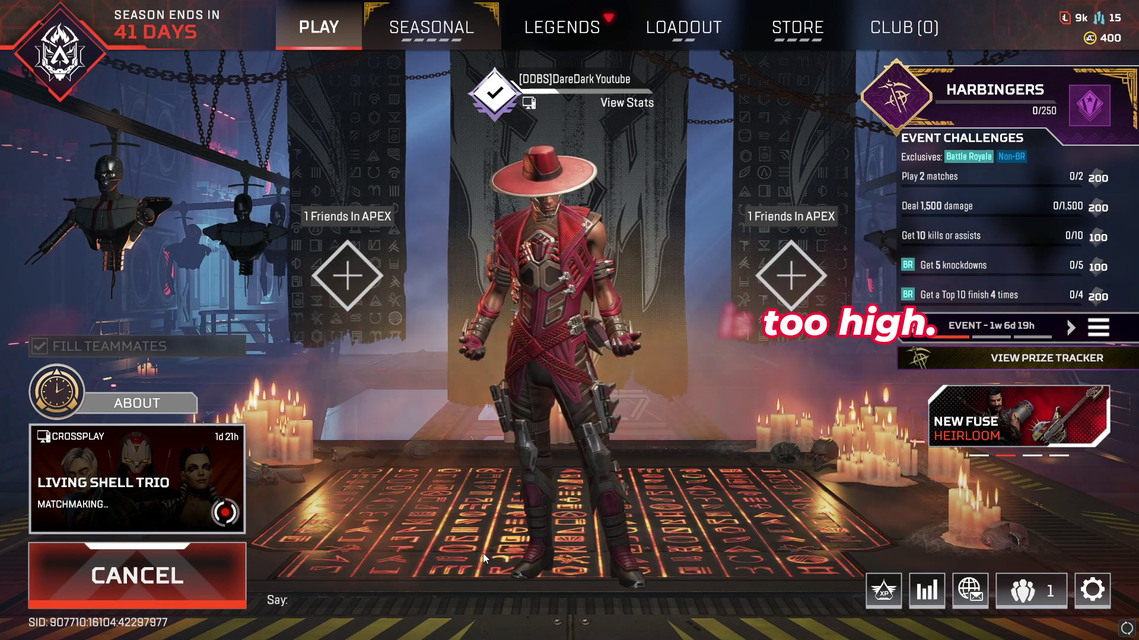
key(Escape)
click(587, 320)
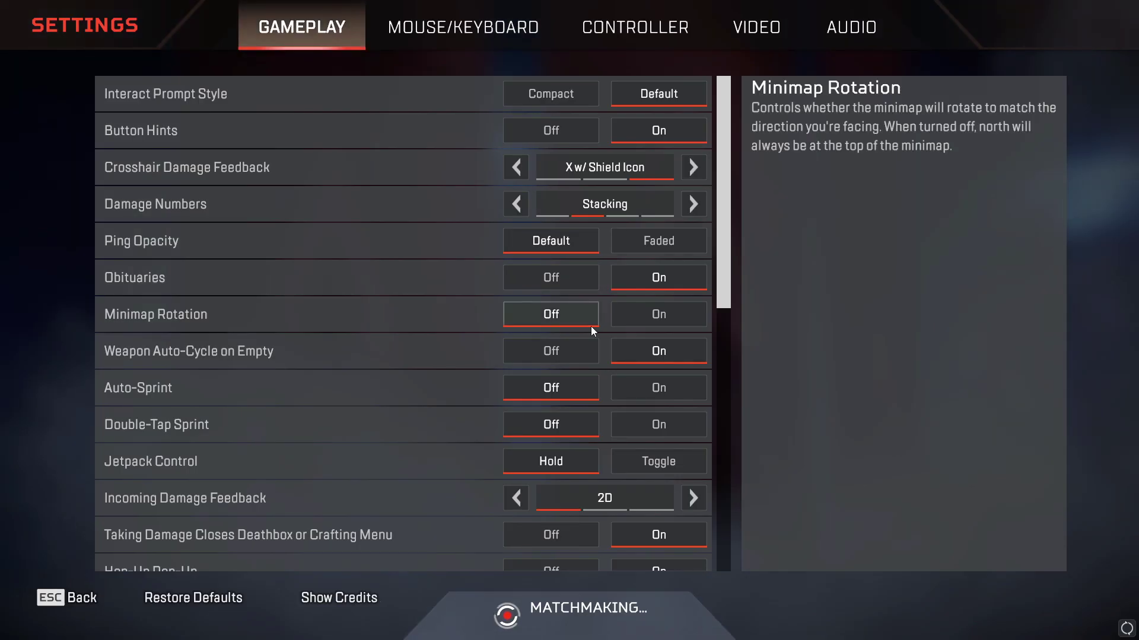
click(744, 29)
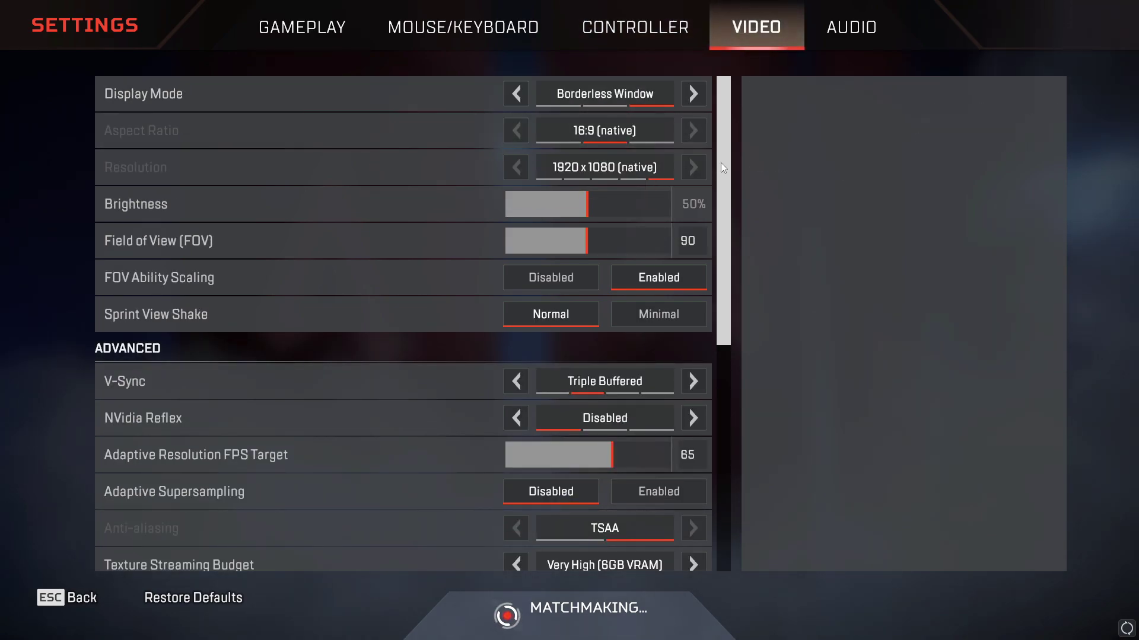
Step: Review the advanced video settings down to Ragdolls and step through the Model Detail options
drag(721, 165, 730, 294)
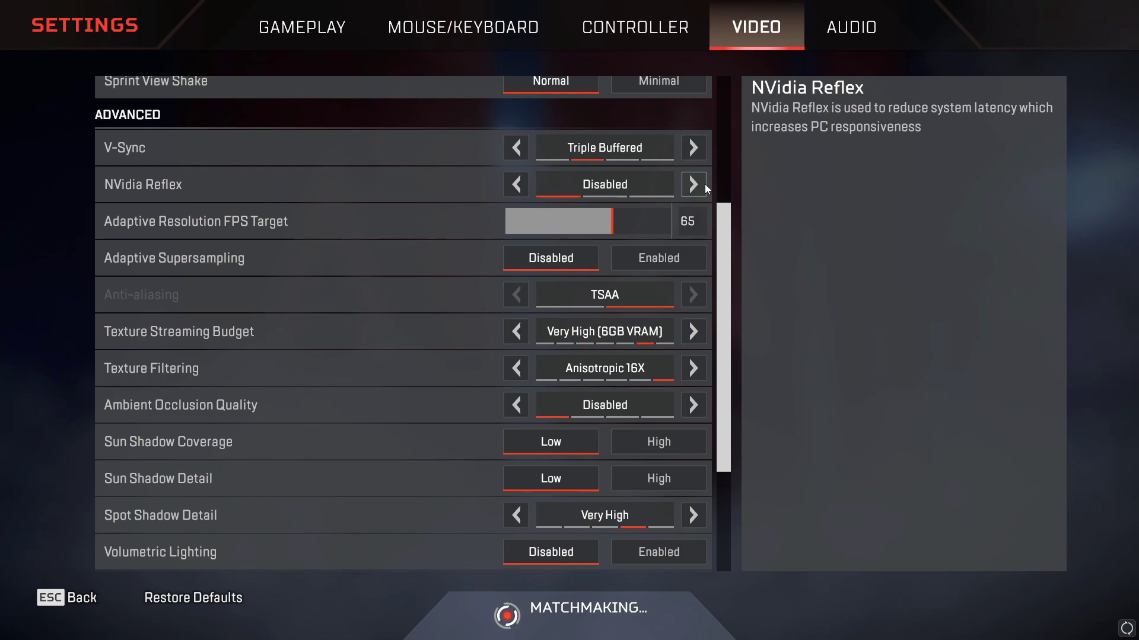
drag(725, 233, 734, 305)
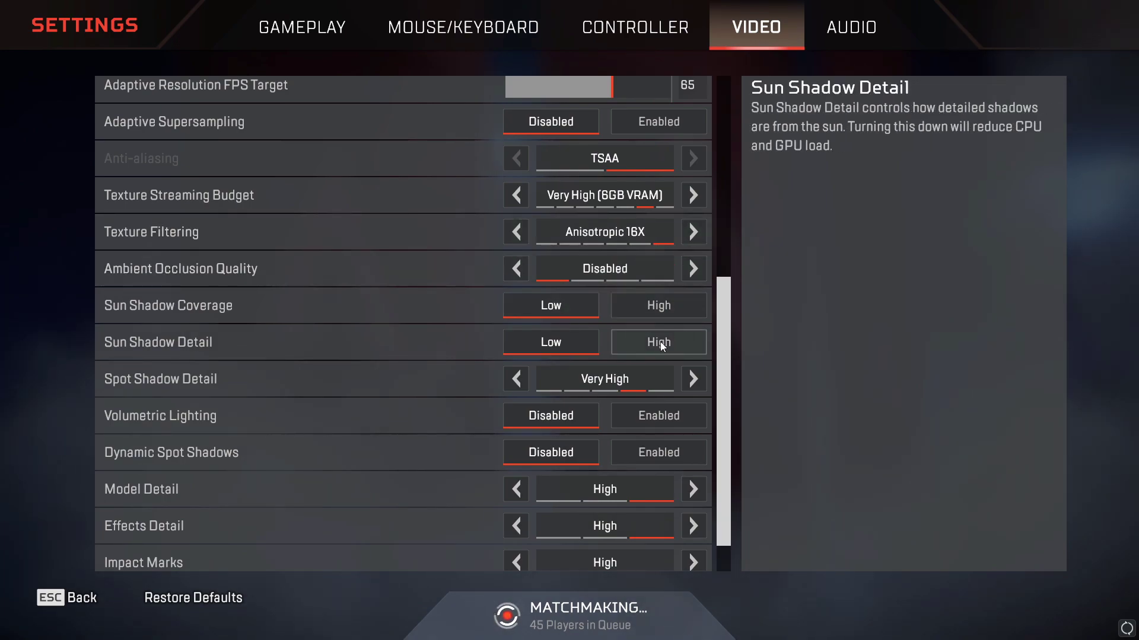
scroll(724, 368, down, 1)
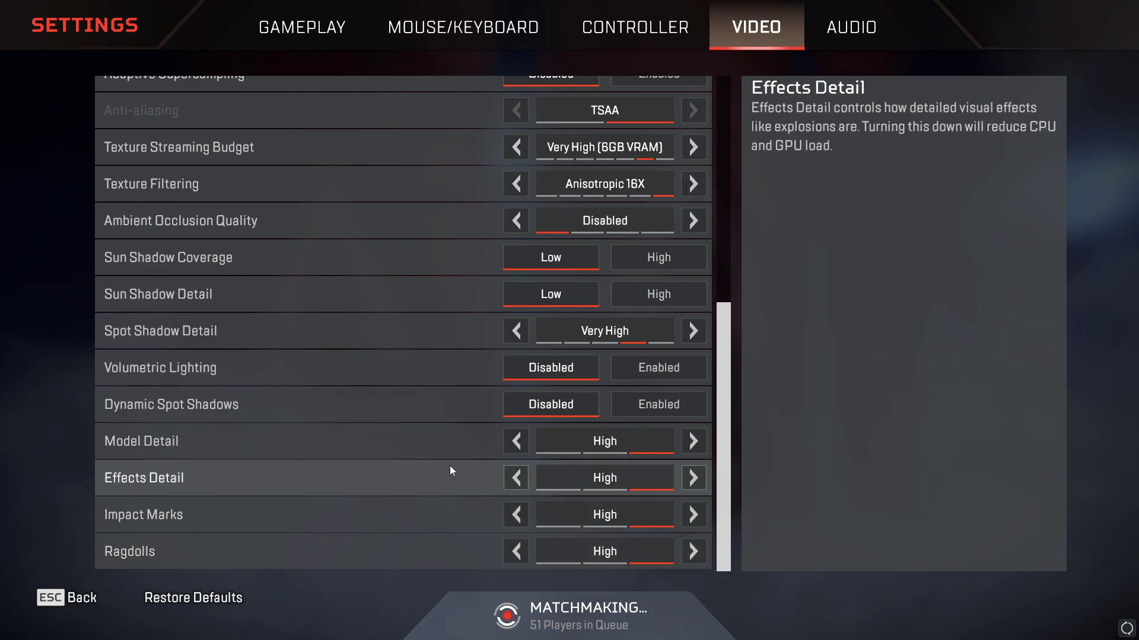
click(560, 435)
click(700, 445)
click(700, 444)
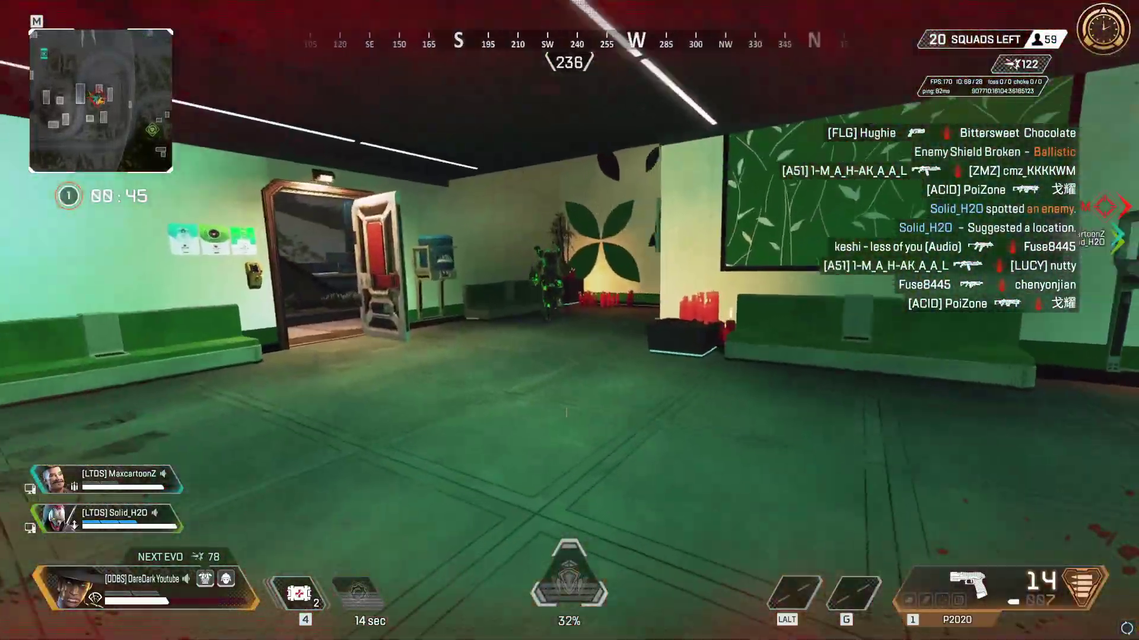
click(569, 321)
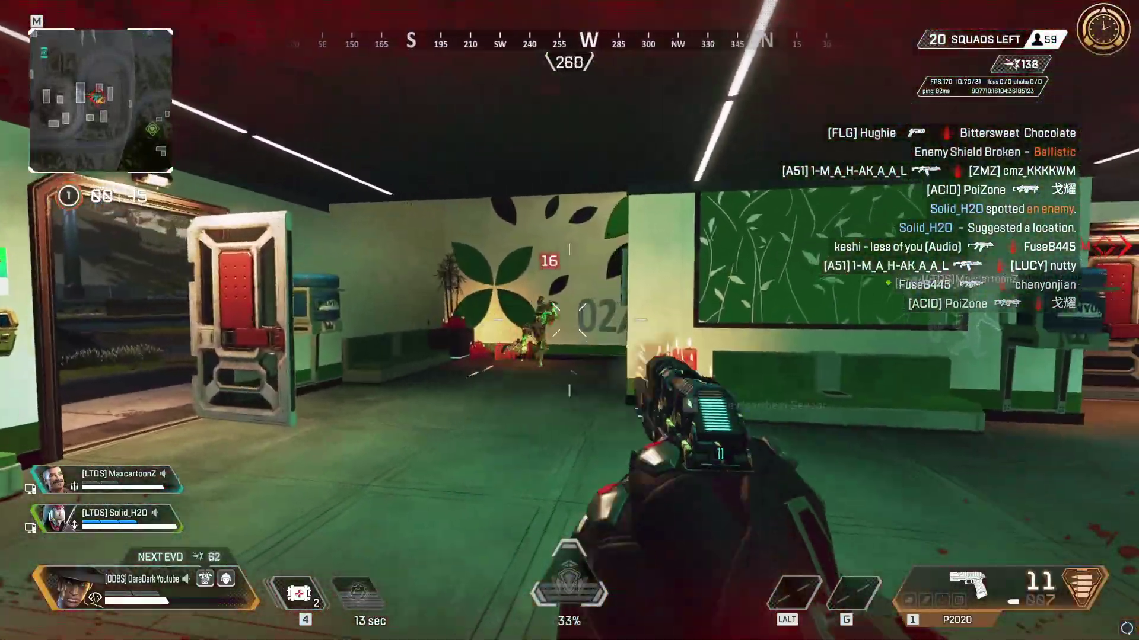
click(569, 320)
click(569, 320)
click(569, 321)
key(w)
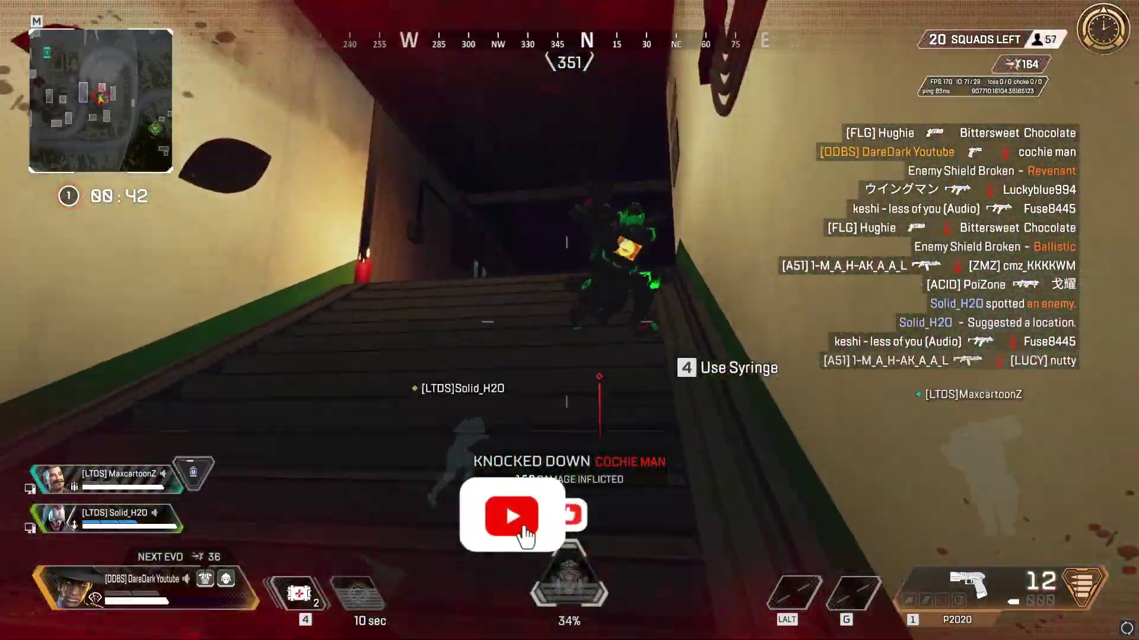
click(570, 320)
click(570, 320)
key(w)
click(569, 320)
click(570, 320)
click(569, 320)
click(569, 320)
click(570, 320)
key(w)
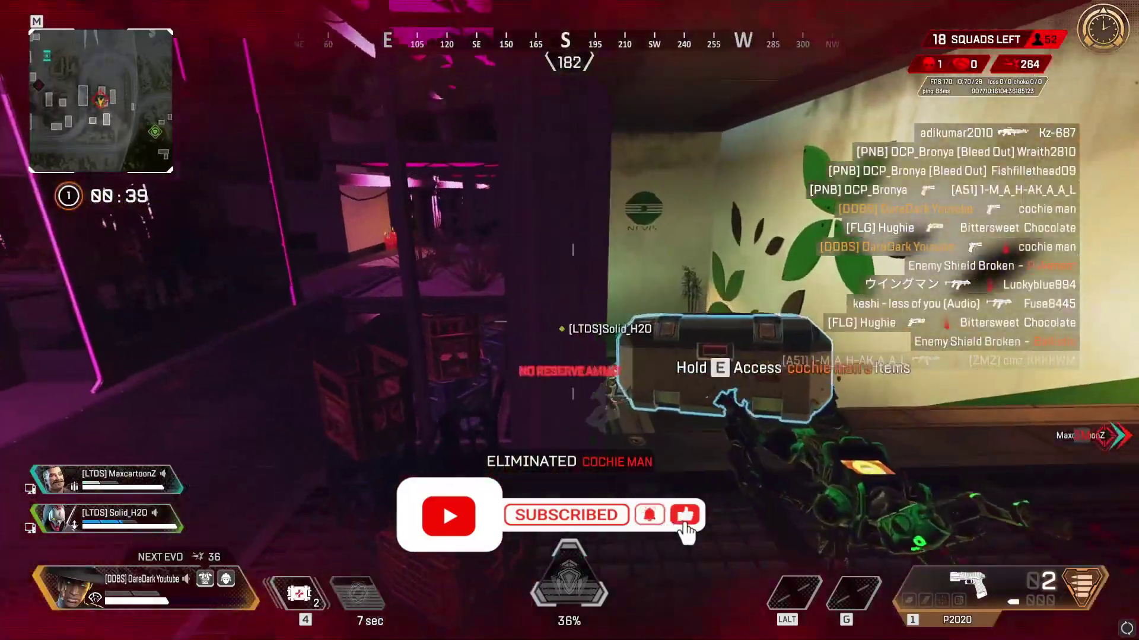
Step: Swap for the Evo Shield and take the Syringes from the defeated enemy's death box, and close it
click(144, 147)
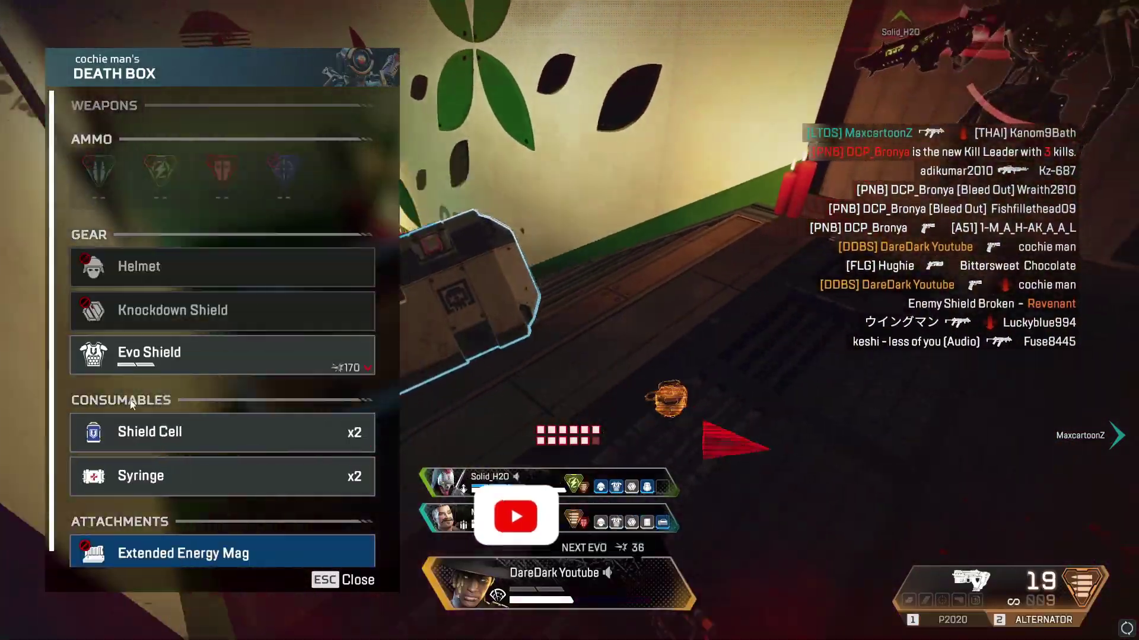
click(142, 333)
click(142, 475)
click(172, 386)
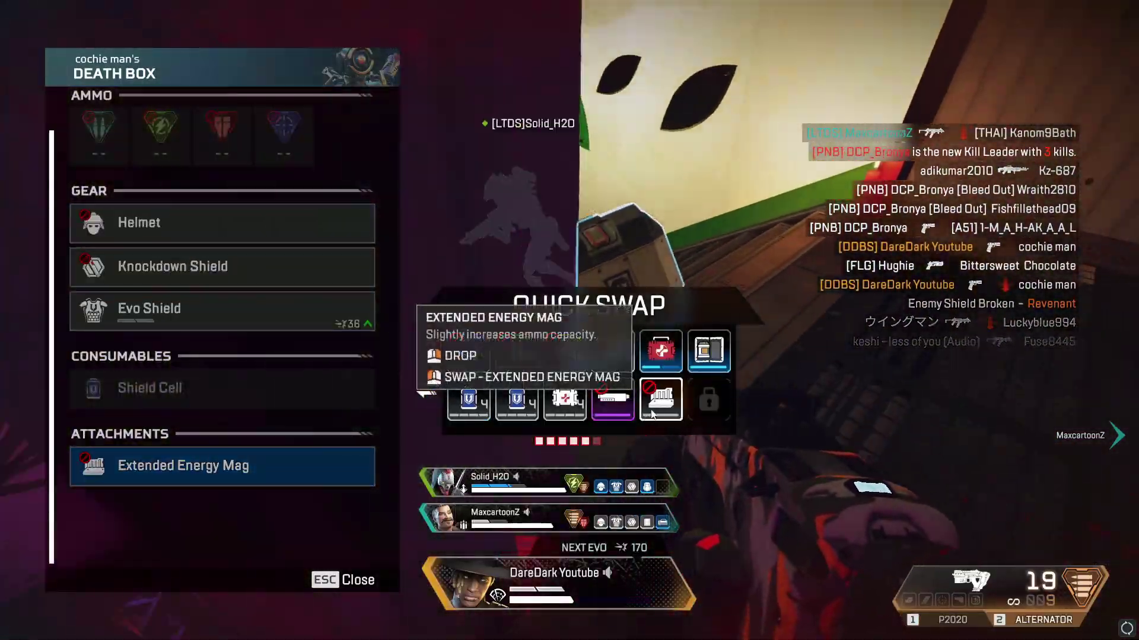
key(Escape)
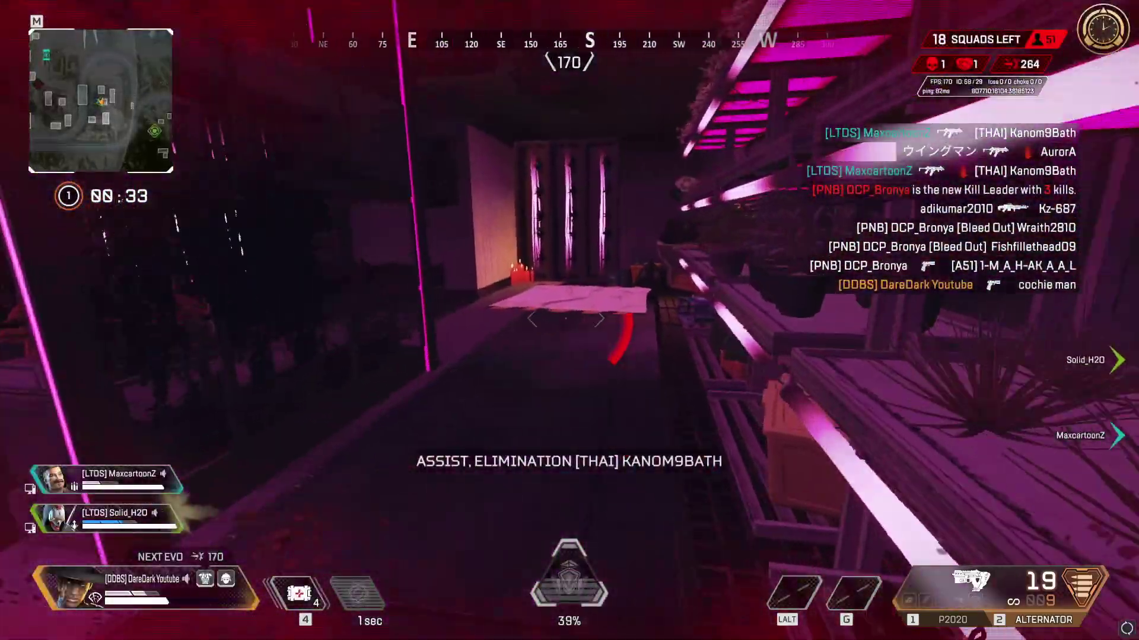